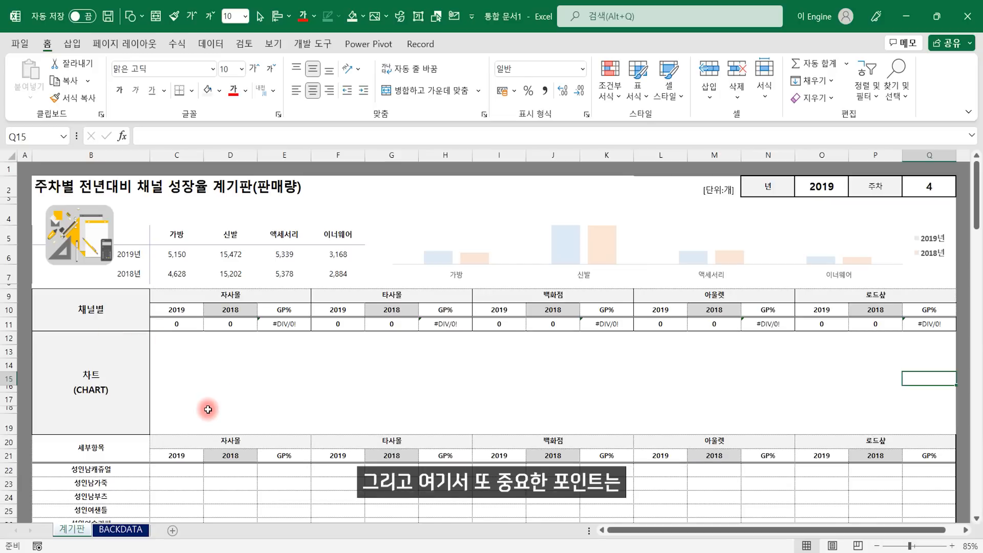
# Examine the 세부항목 table's item rows, channel and year headers against the report year and week, ending on cell C22
pyautogui.click(136, 468)
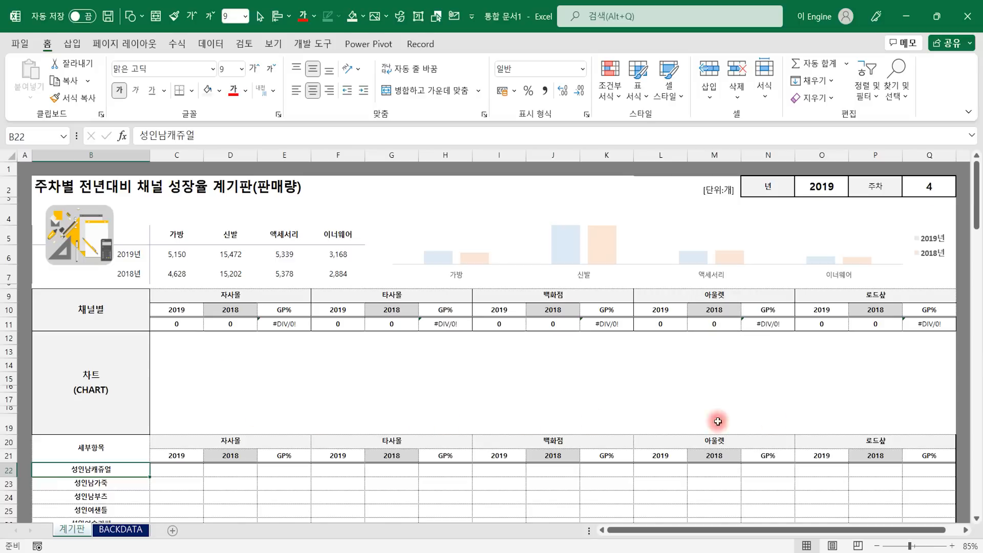
pyautogui.scroll(-4, 305, 389)
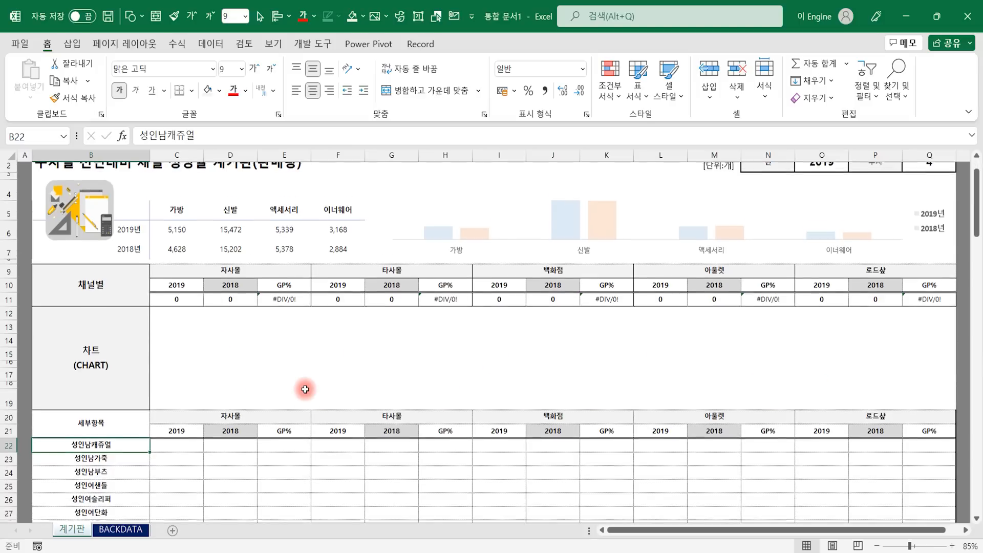
pyautogui.click(183, 310)
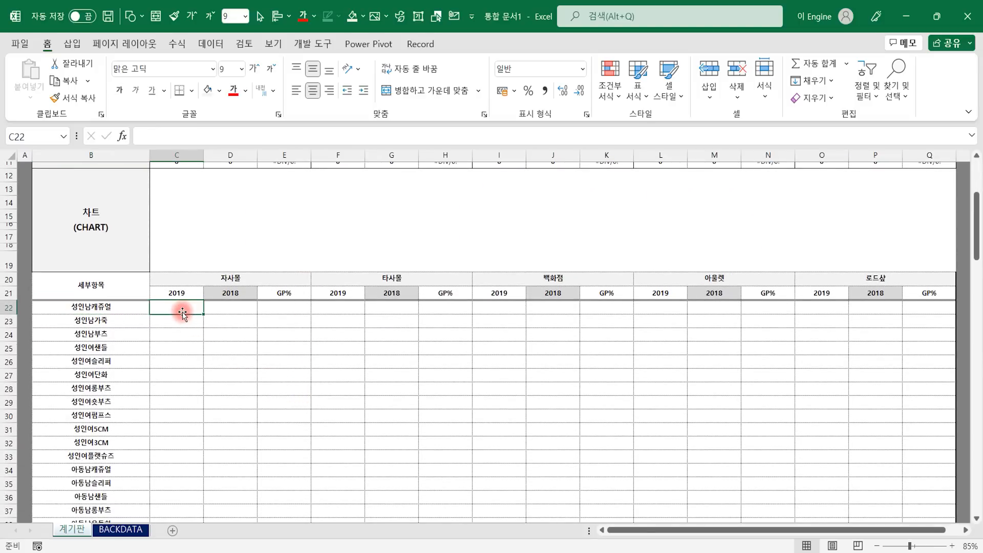
pyautogui.click(226, 277)
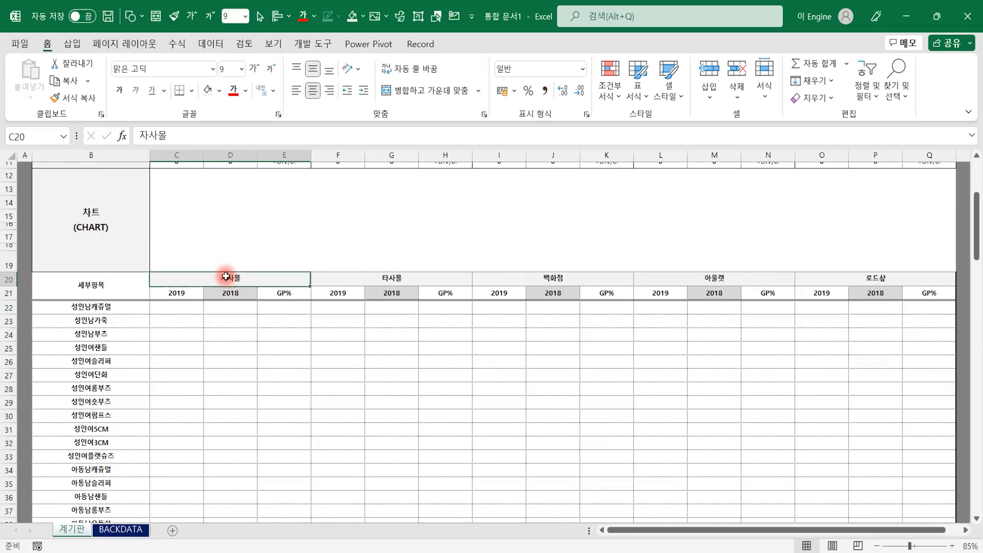
pyautogui.click(178, 292)
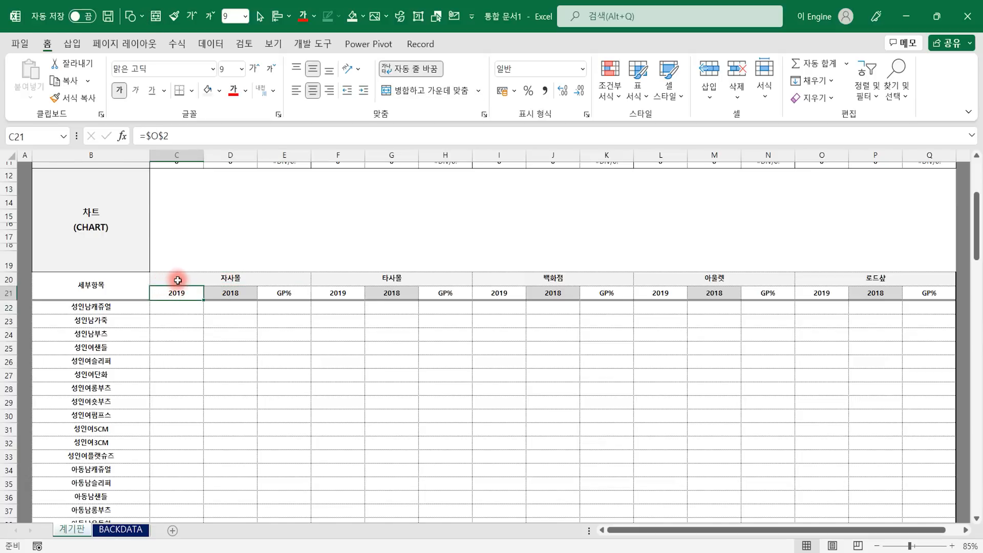
pyautogui.click(126, 307)
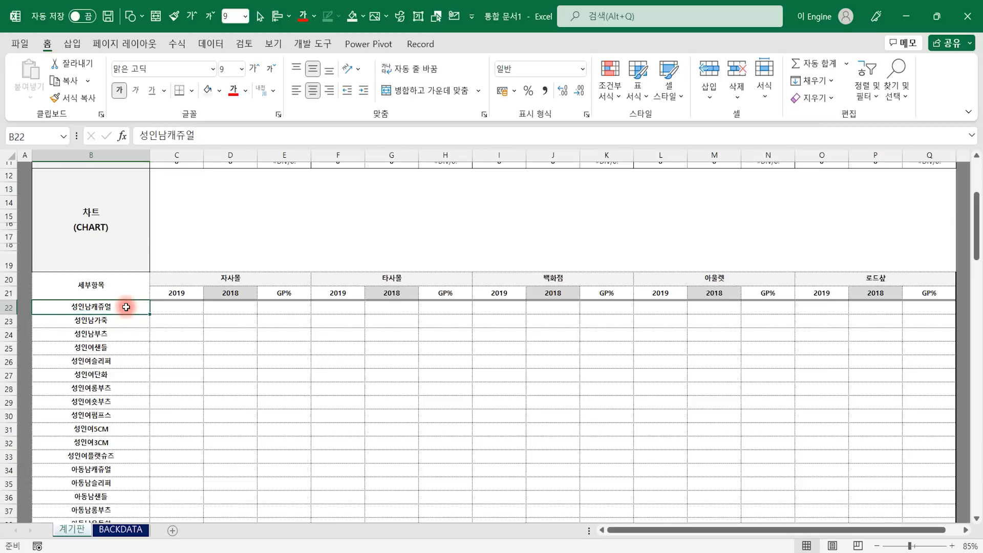
pyautogui.click(220, 281)
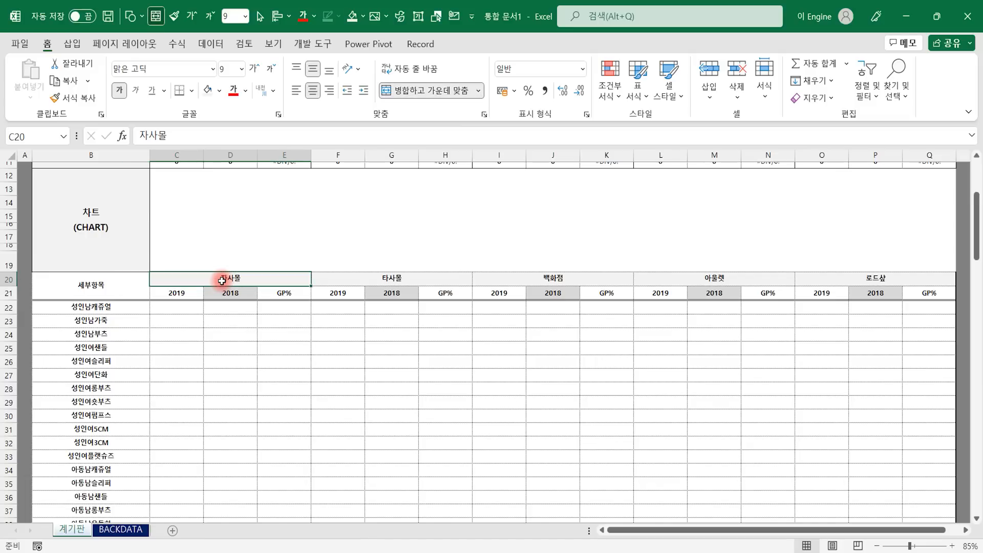
pyautogui.click(179, 292)
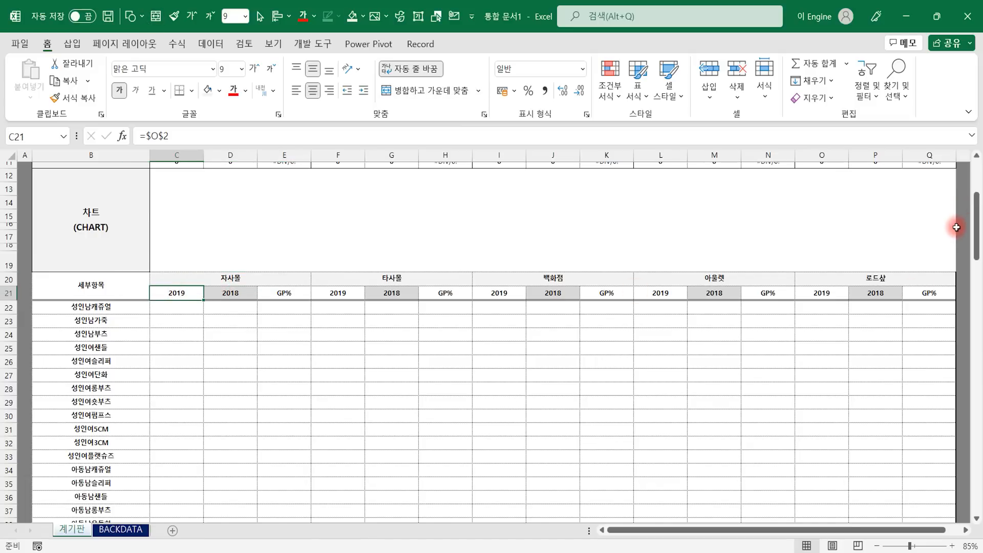
pyautogui.scroll(4, 967, 226)
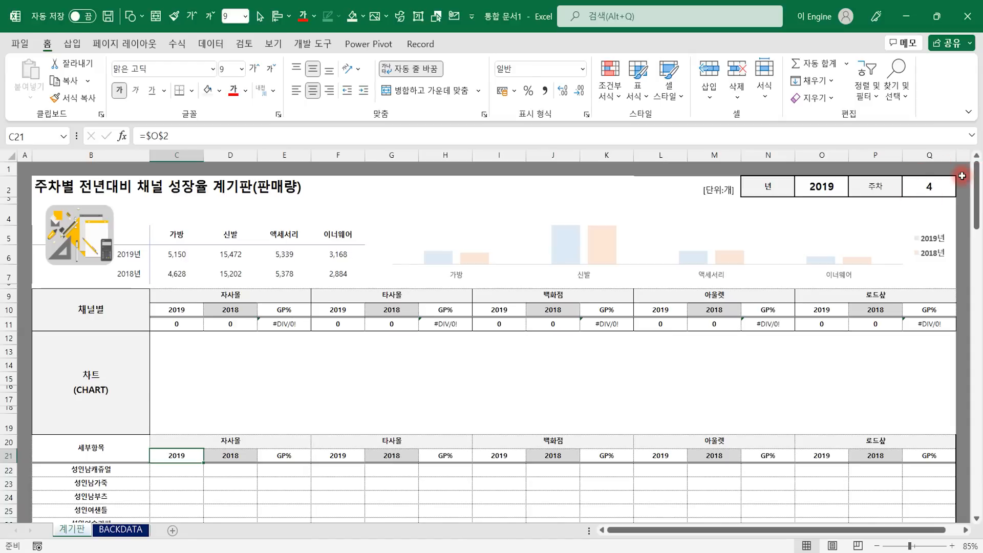
pyautogui.scroll(-4, 968, 182)
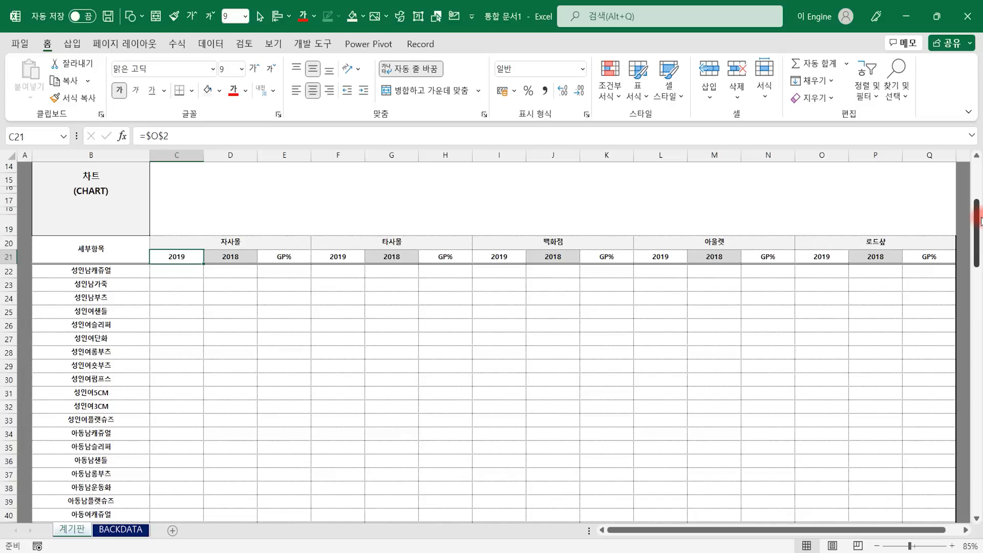
pyautogui.click(110, 272)
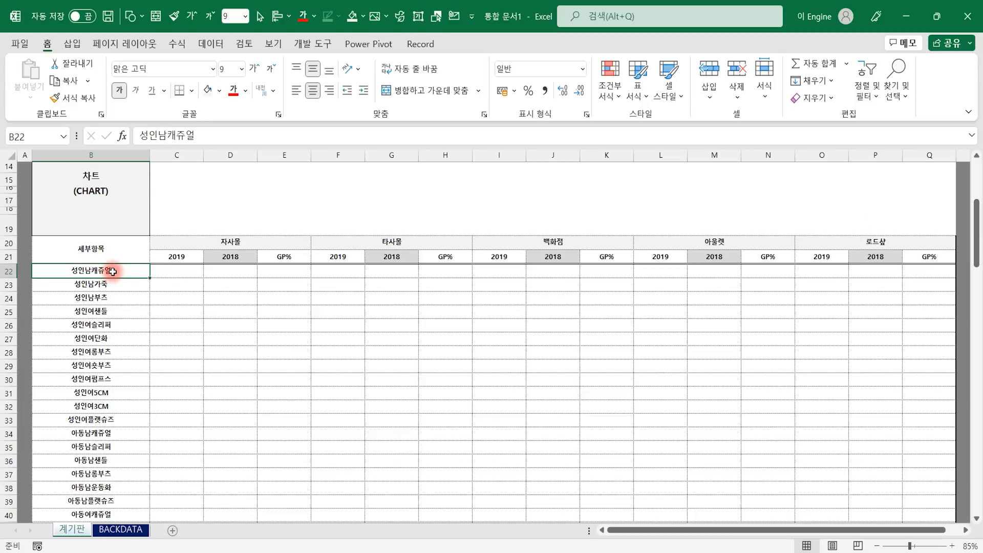
pyautogui.click(177, 272)
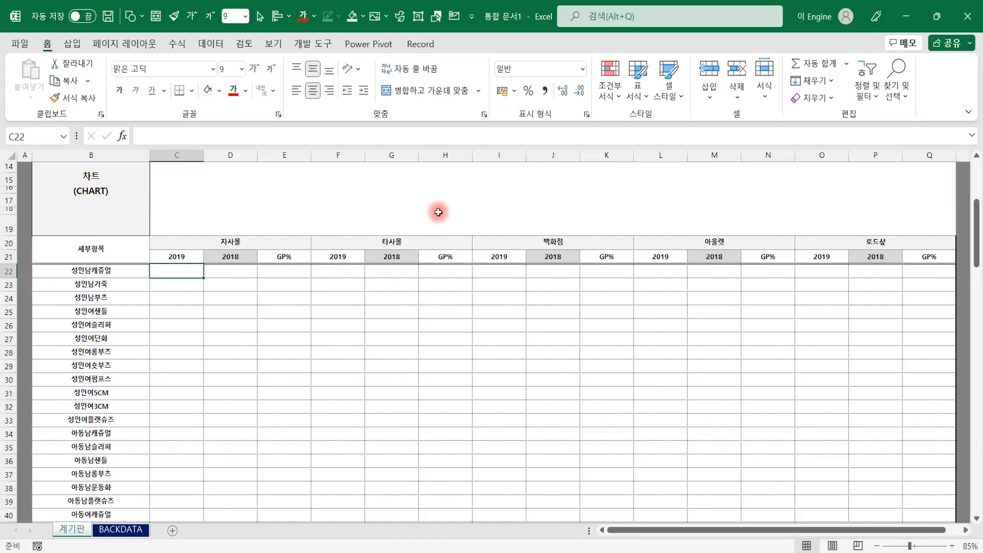
pyautogui.write('=ind')
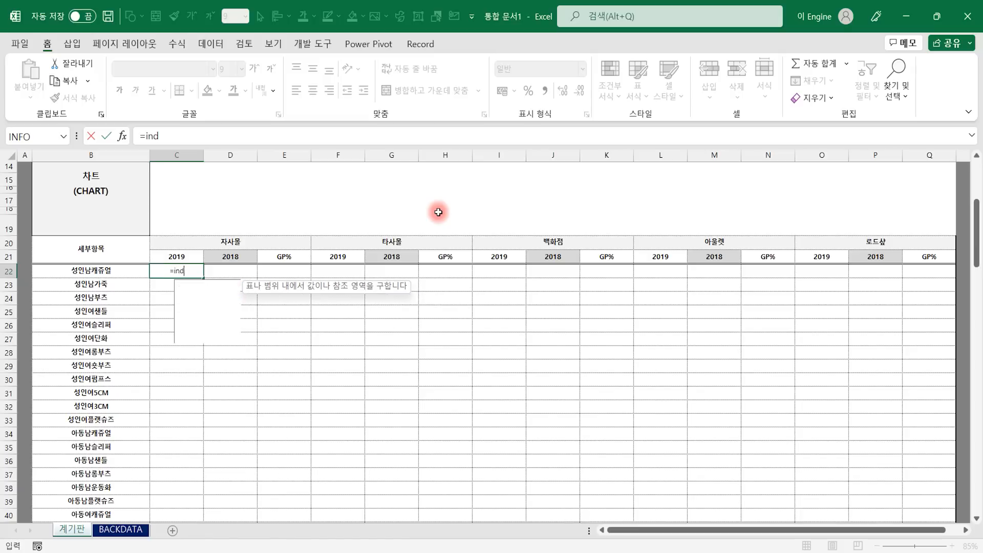
pyautogui.write('ex(')
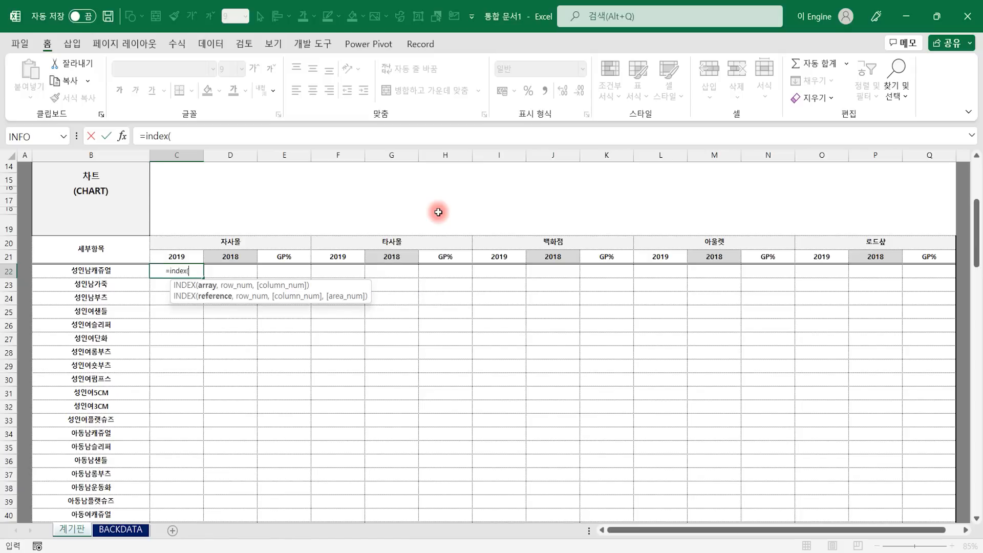
pyautogui.press('Escape')
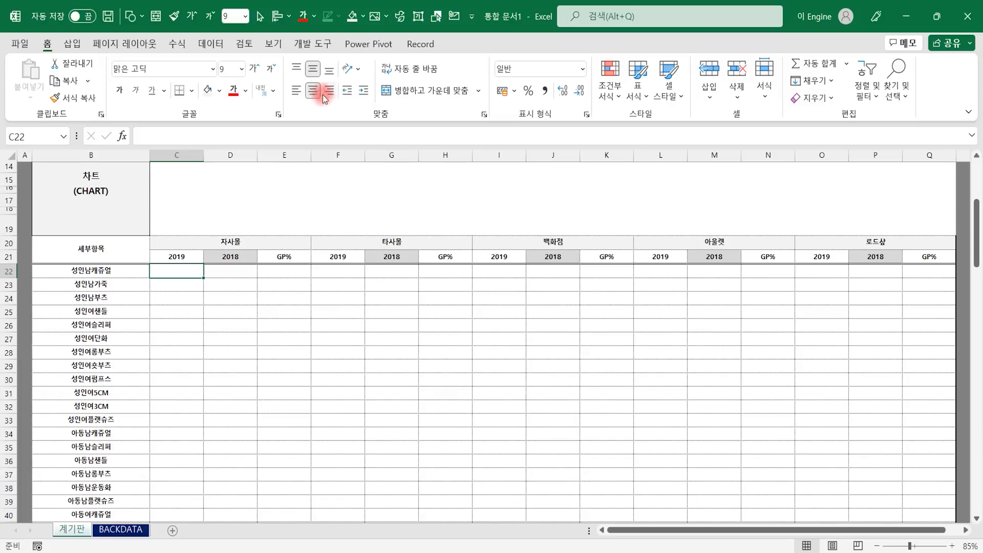
# Left-align cell C22 and start its INDEX formula with the absolute array BACKDATA!$H$8:$JL$567
pyautogui.click(297, 90)
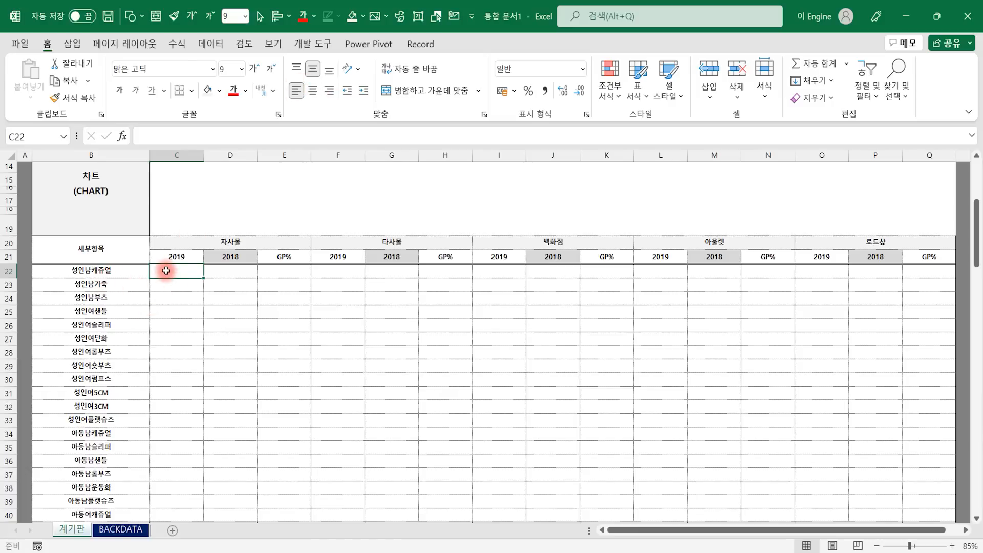
pyautogui.write('=')
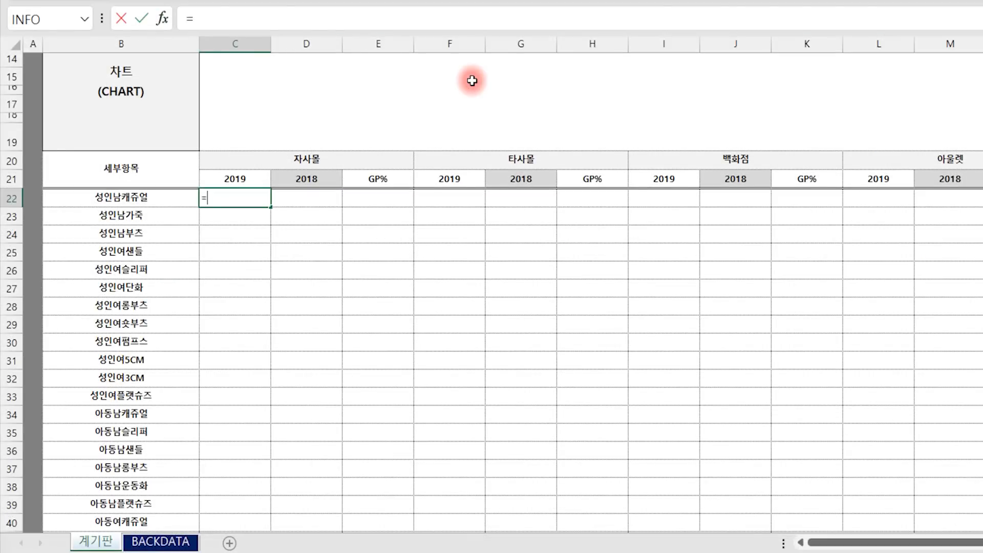
pyautogui.write('index(')
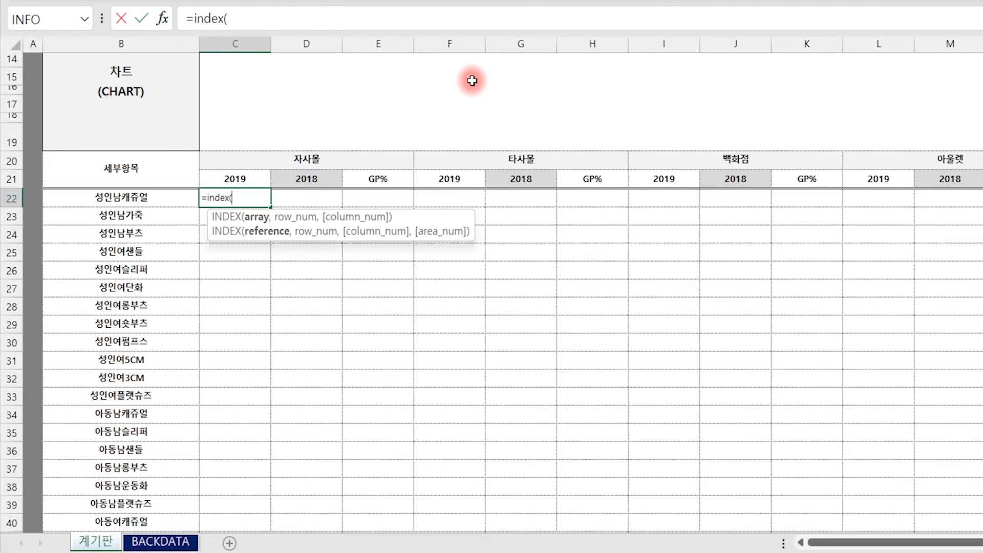
pyautogui.click(161, 541)
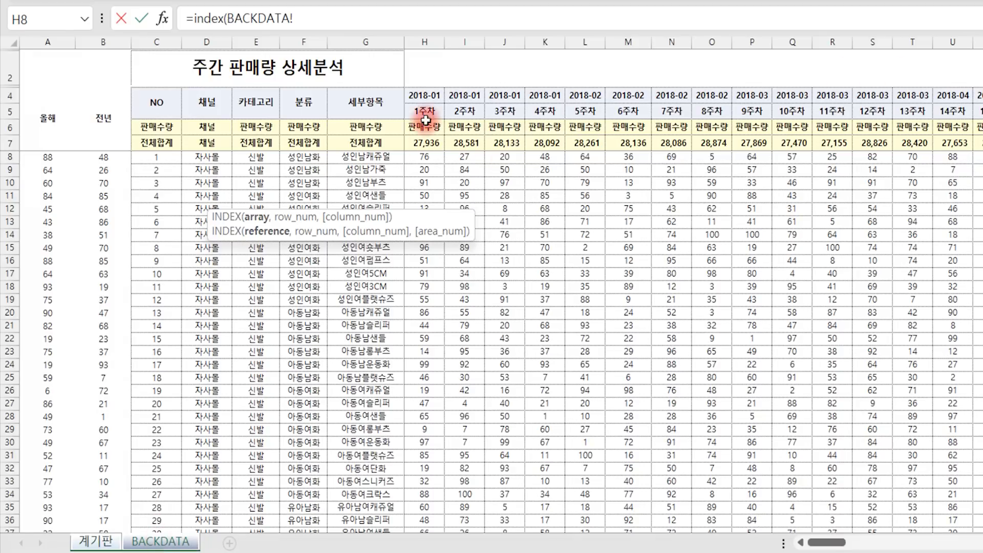
pyautogui.moveTo(459, 225); pyautogui.dragTo(354, 1)
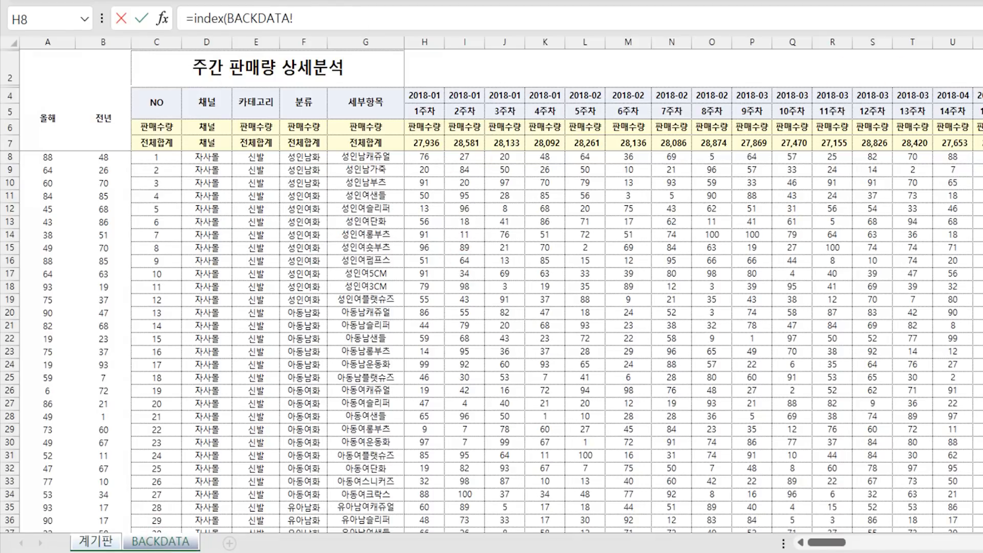
pyautogui.click(430, 156)
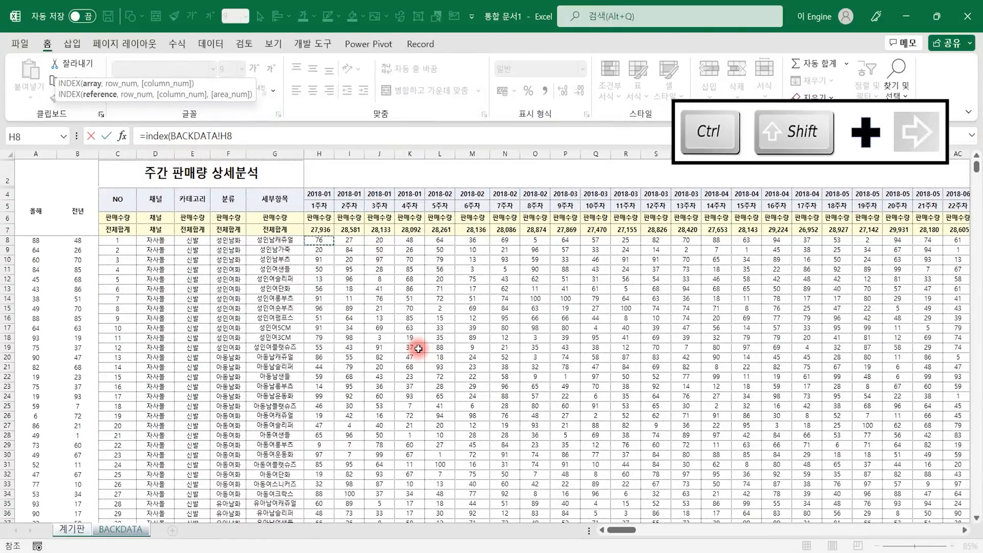
pyautogui.hotkey('ctrl', 'shift', 'Right')
pyautogui.hotkey('ctrl', 'shift', 'Down')
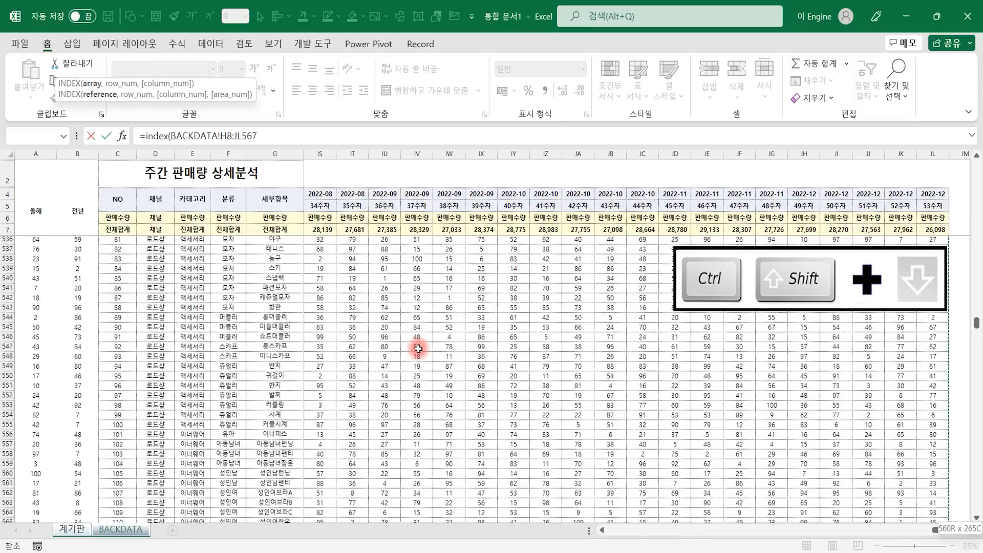
pyautogui.scroll(-2, 819, 392)
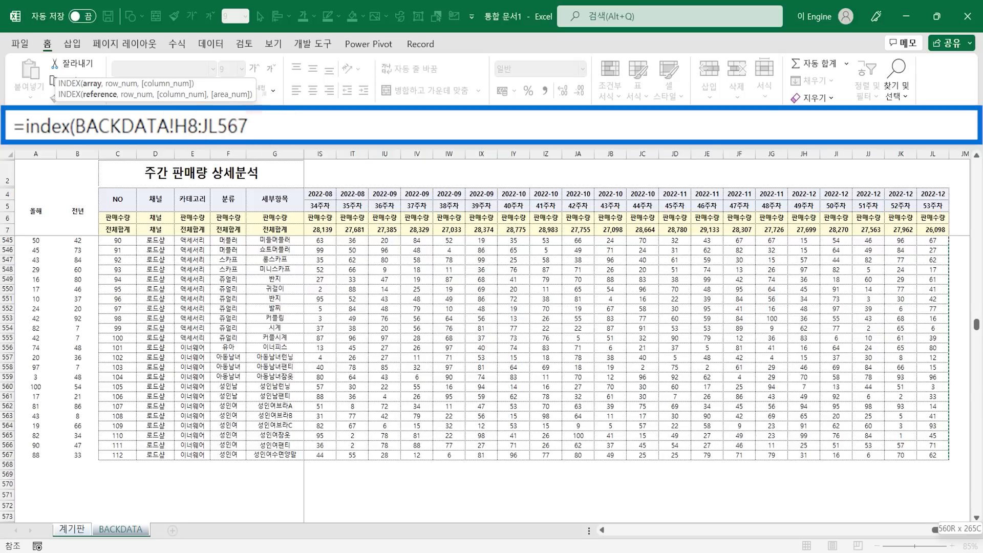
pyautogui.press('F4')
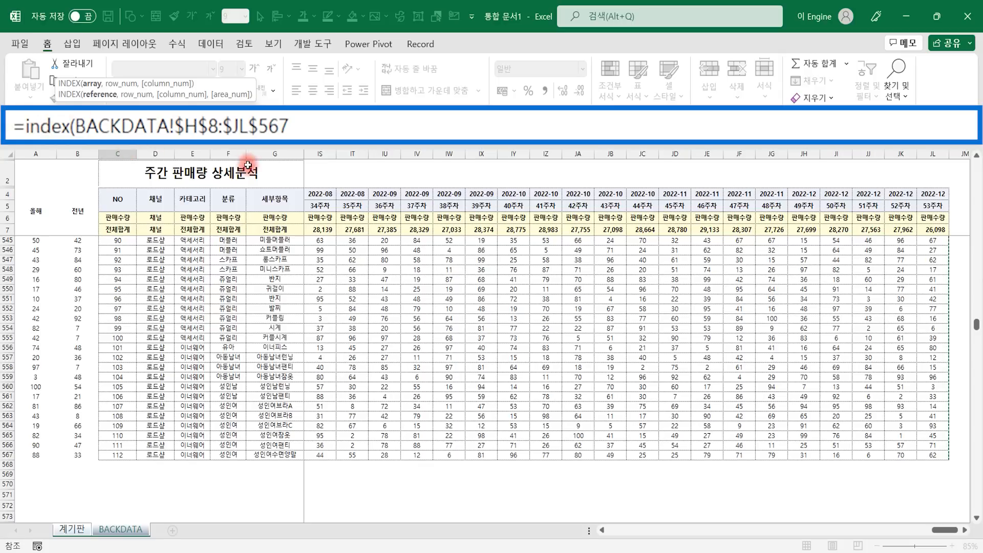
# Begin a MATCH function with lookup value 1 as the INDEX formula's row number argument
pyautogui.write(',')
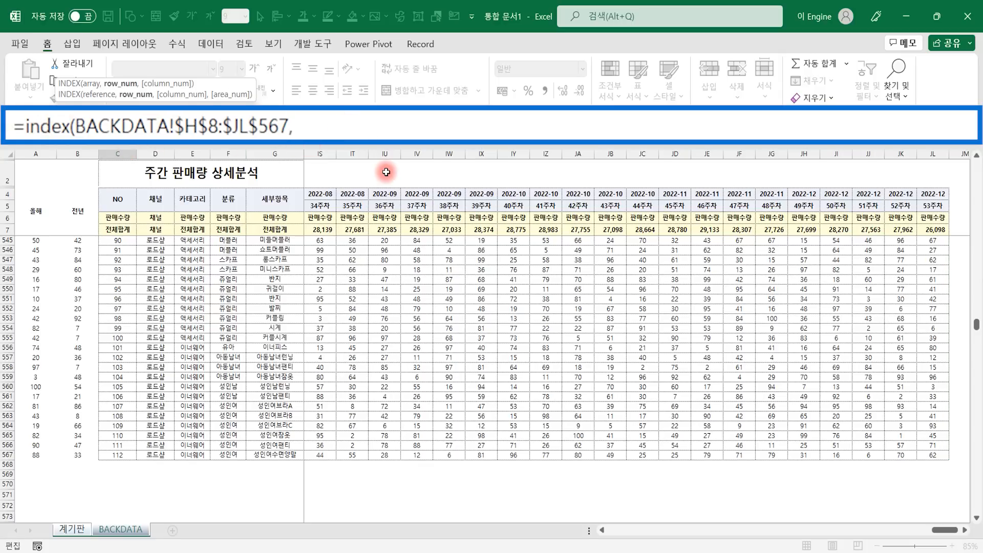
pyautogui.write('match')
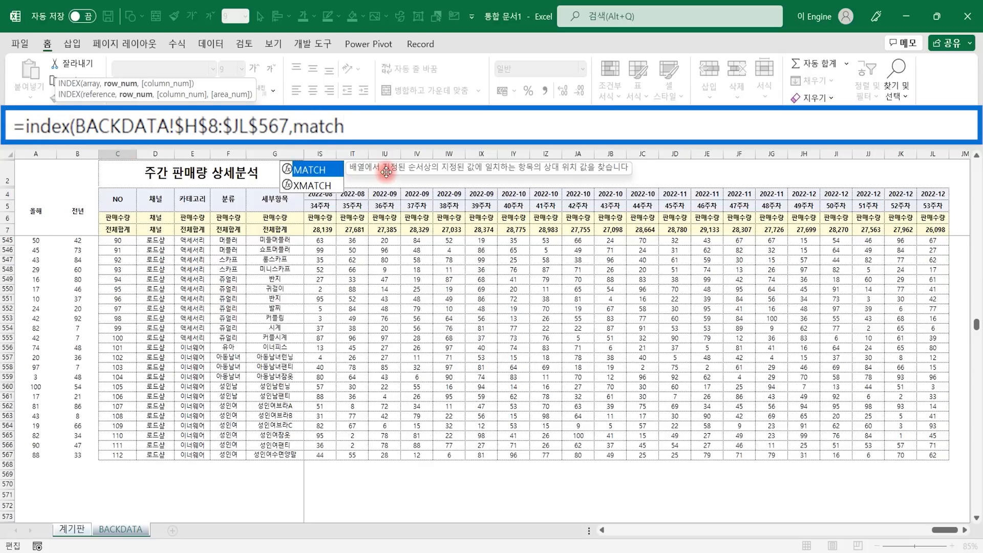
pyautogui.write('(')
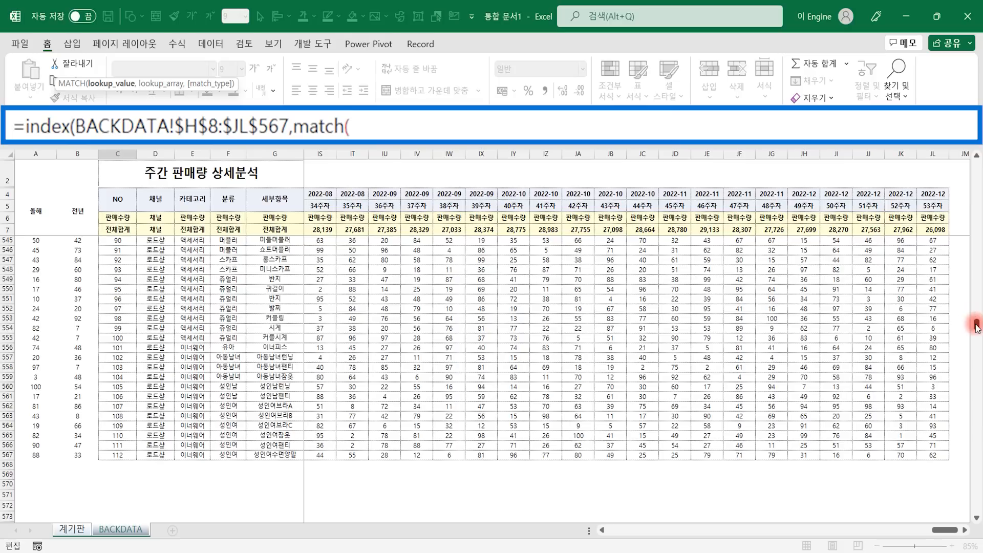
pyautogui.moveTo(976, 325); pyautogui.dragTo(975, 159)
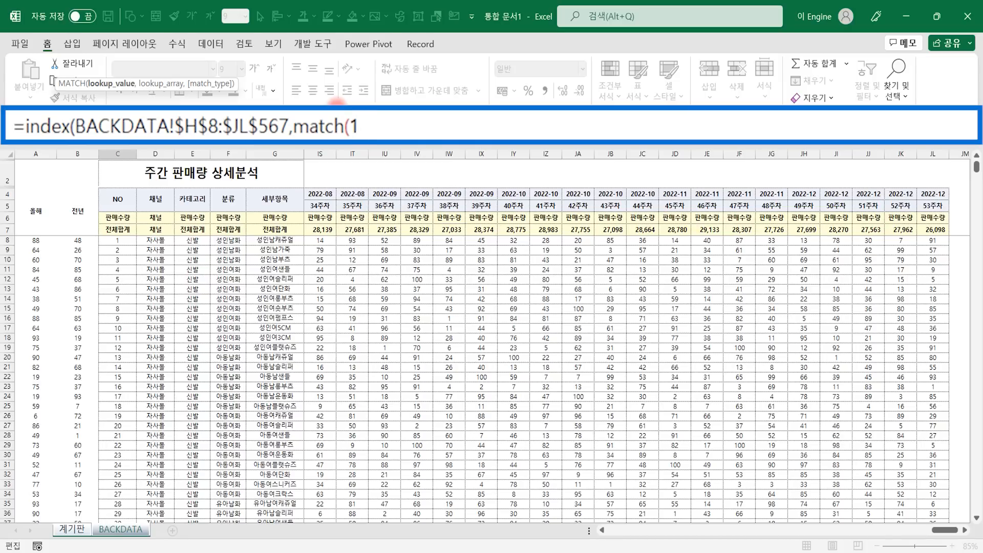
pyautogui.write(',')
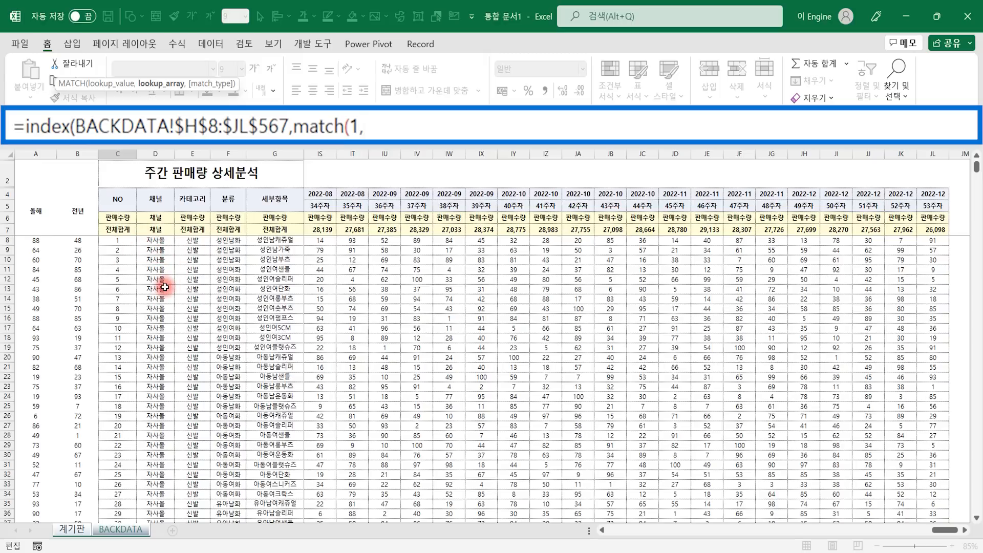
# Enter the channel header 계기판!$C$20 as an absolute reference followed by an equals sign, with an opening parenthesis before it
pyautogui.click(71, 529)
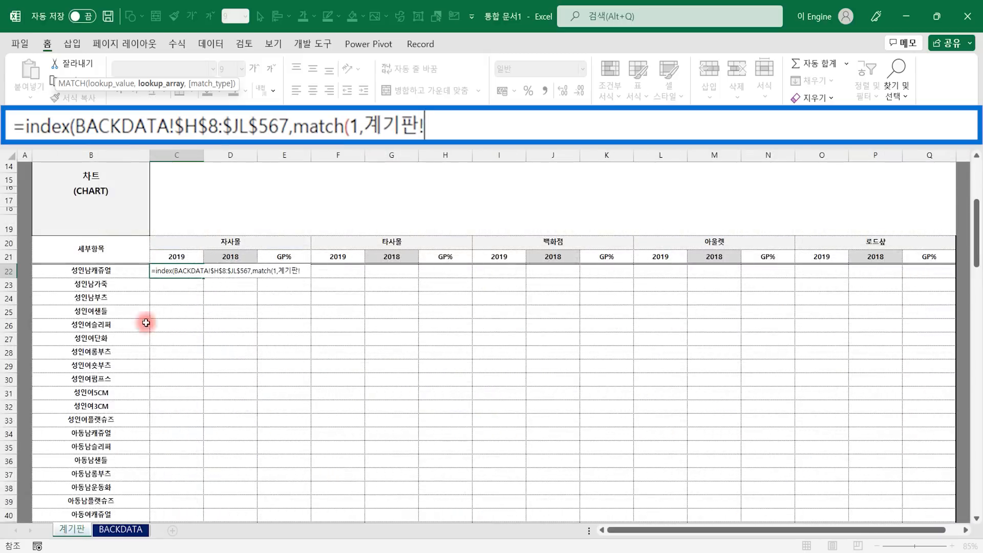
pyautogui.click(229, 245)
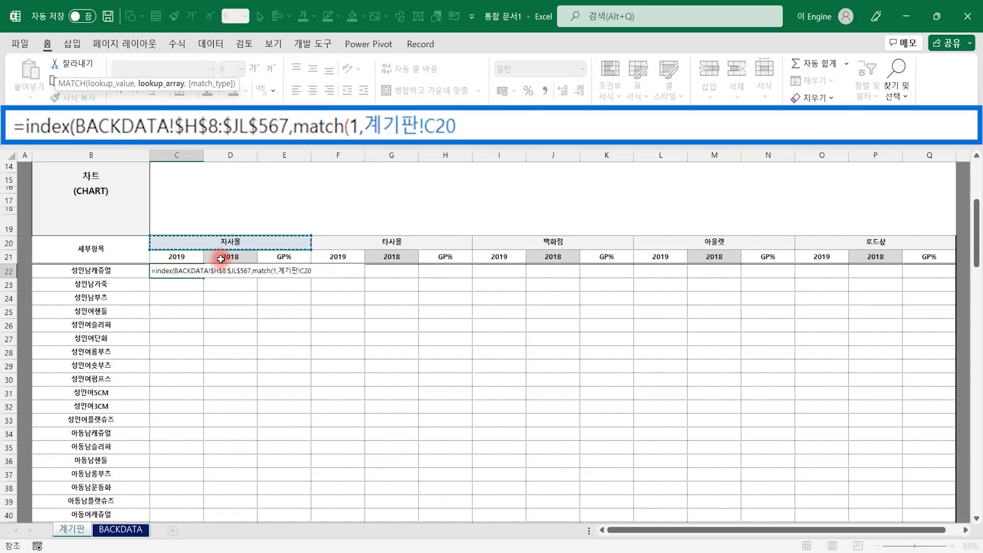
pyautogui.press('F4')
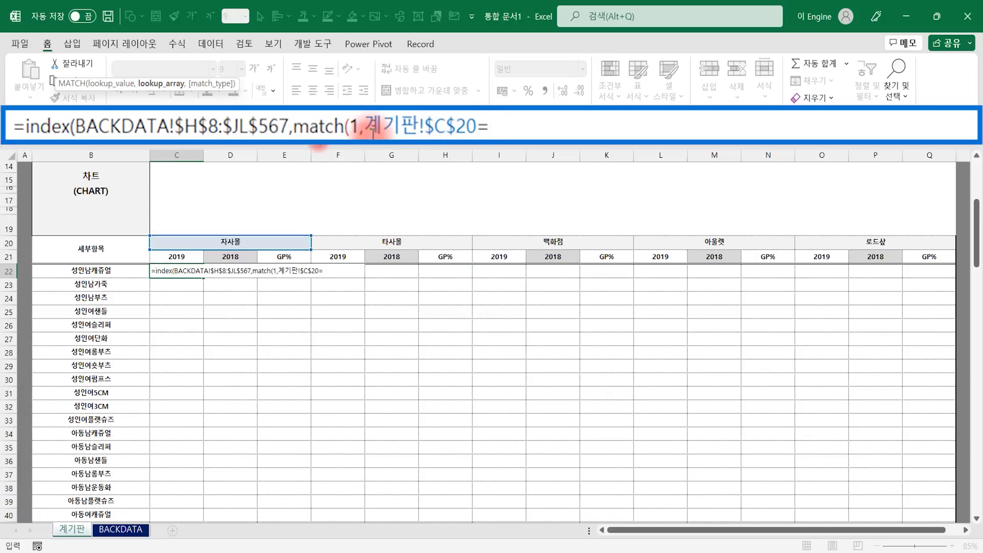
pyautogui.click(363, 127)
pyautogui.write('(')
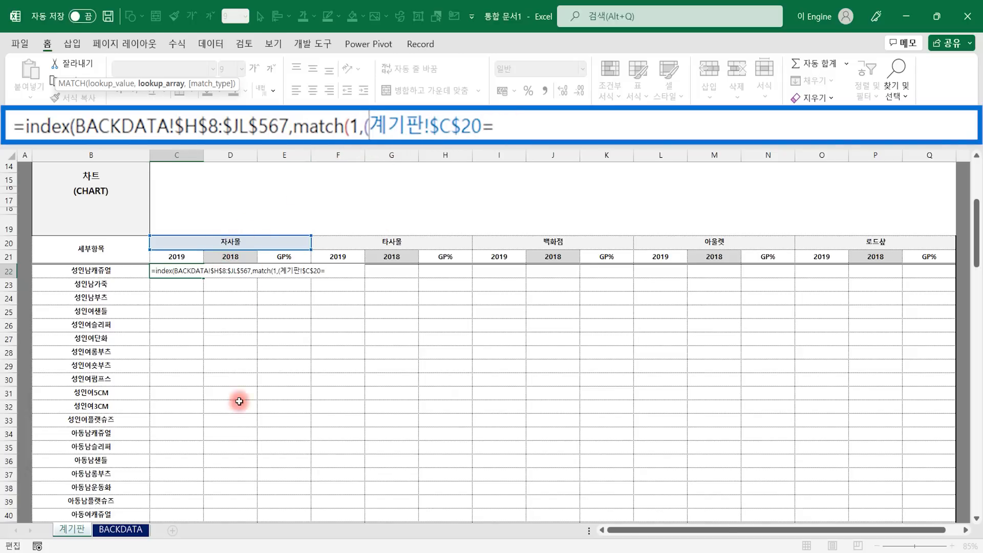
# Insert the BACKDATA channel column as the absolute range BACKDATA!$D$8:$D$567 inside the opening parenthesis
pyautogui.click(120, 529)
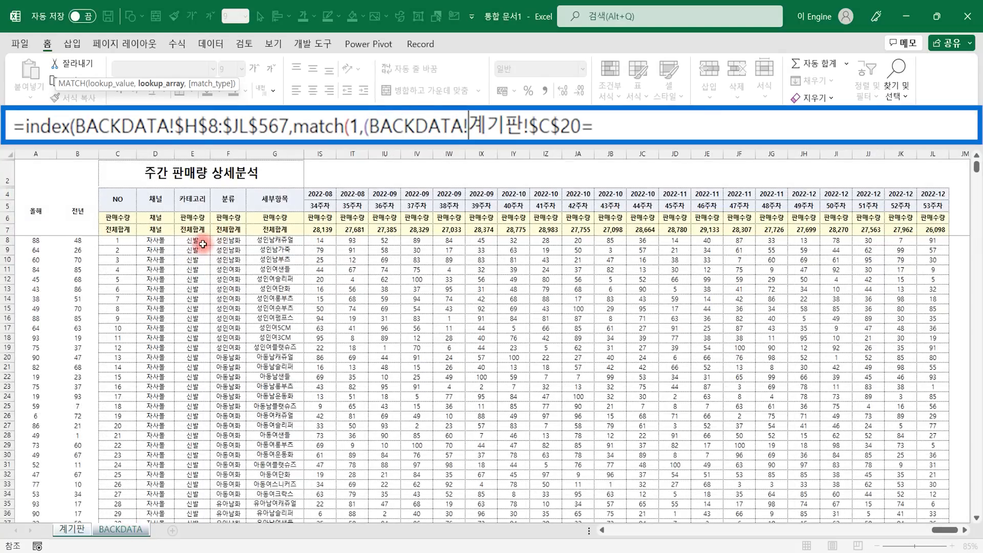
pyautogui.click(156, 241)
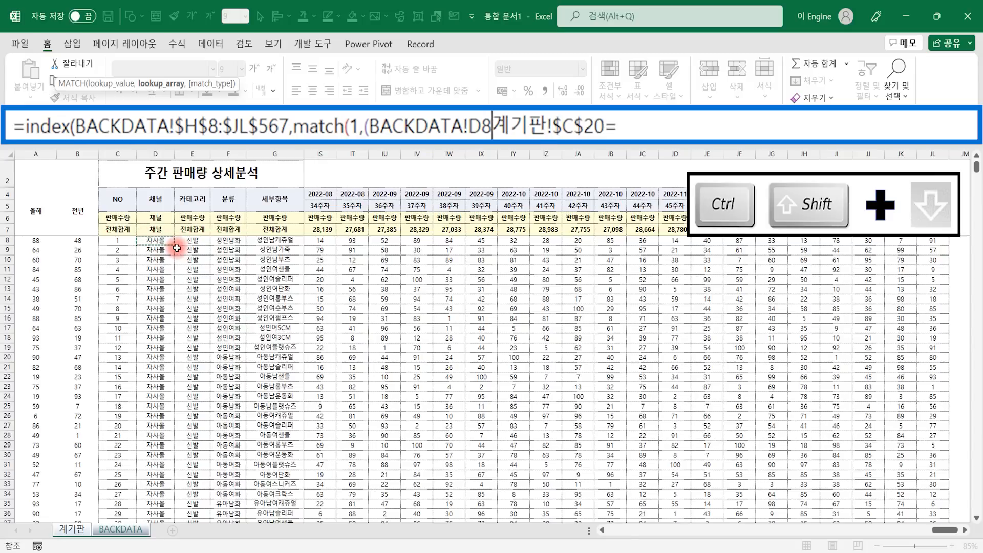
pyautogui.hotkey('ctrl', 'shift', 'Down')
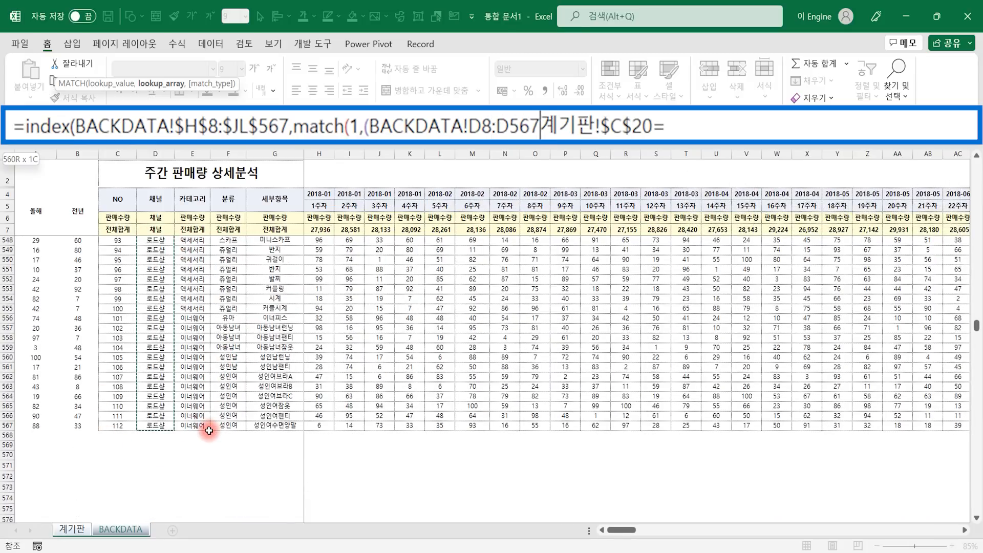
pyautogui.press('F4')
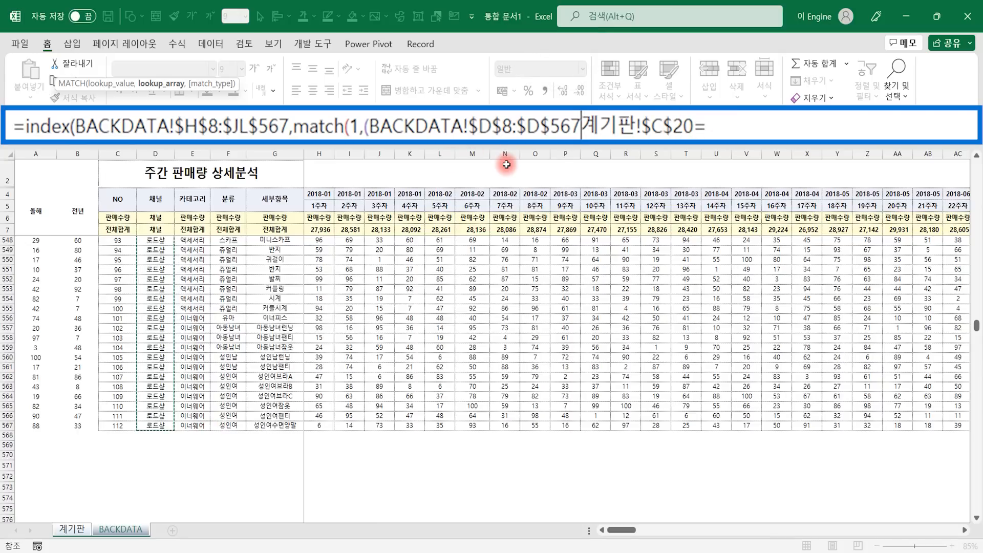
# Move the BACKDATA!$D$8:$D$567 range behind the equals sign, close the channel condition's parenthesis and add a multiplication sign
pyautogui.press('F2')
pyautogui.hotkey('shift', 'Left')
pyautogui.hotkey('shift', 'Left')
pyautogui.hotkey('shift', 'Left')
pyautogui.hotkey('shift', 'Left')
pyautogui.hotkey('shift', 'Left')
pyautogui.hotkey('shift', 'Left')
pyautogui.hotkey('shift', 'Left')
pyautogui.hotkey('shift', 'Left')
pyautogui.hotkey('shift', 'Left')
pyautogui.hotkey('shift', 'Left')
pyautogui.hotkey('shift', 'Left')
pyautogui.hotkey('shift', 'Left')
pyautogui.hotkey('shift', 'Left')
pyautogui.hotkey('shift', 'Left')
pyautogui.hotkey('shift', 'Left')
pyautogui.hotkey('shift', 'Left')
pyautogui.hotkey('shift', 'Left')
pyautogui.hotkey('shift', 'Left')
pyautogui.hotkey('shift', 'Left')
pyautogui.hotkey('shift', 'Left')
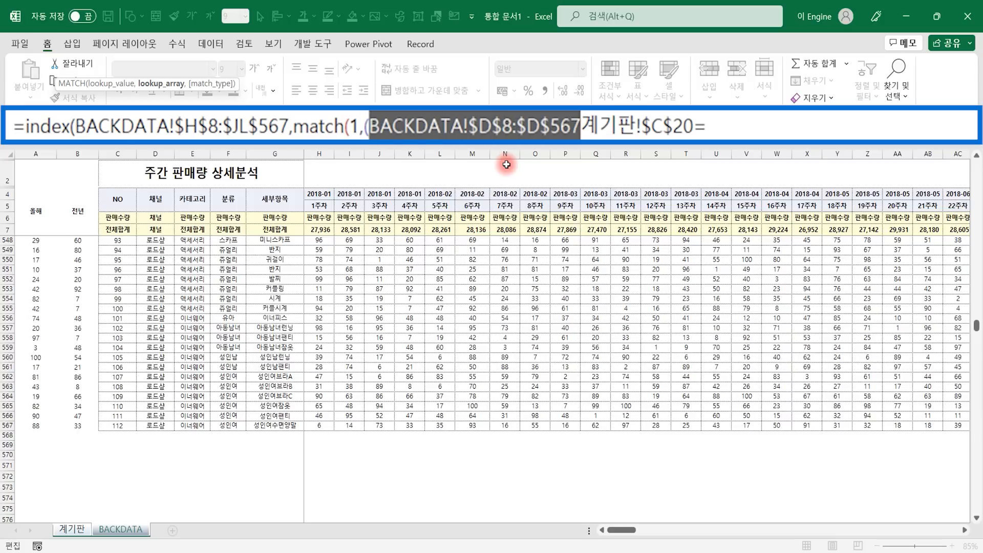
pyautogui.press('BackSpace')
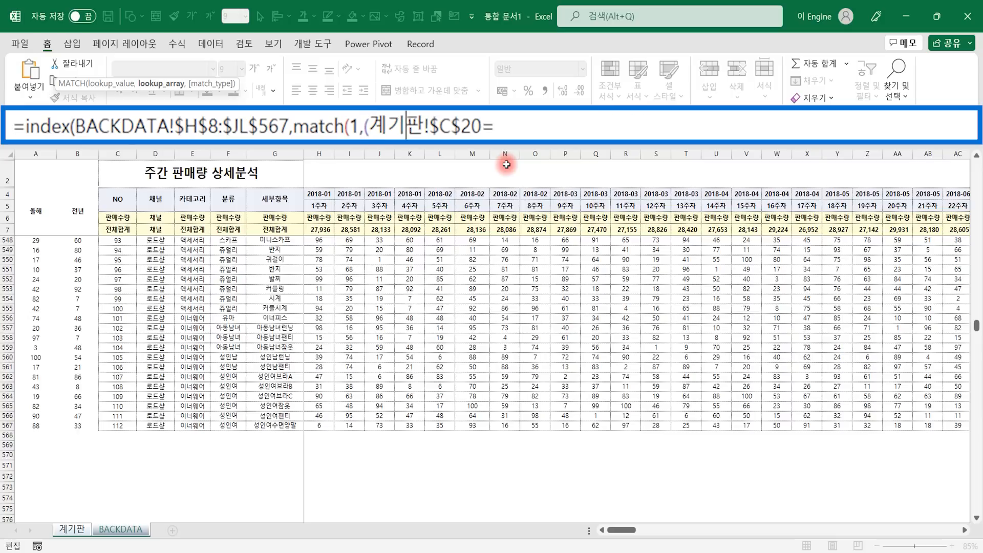
pyautogui.hotkey('ctrl', 'v')
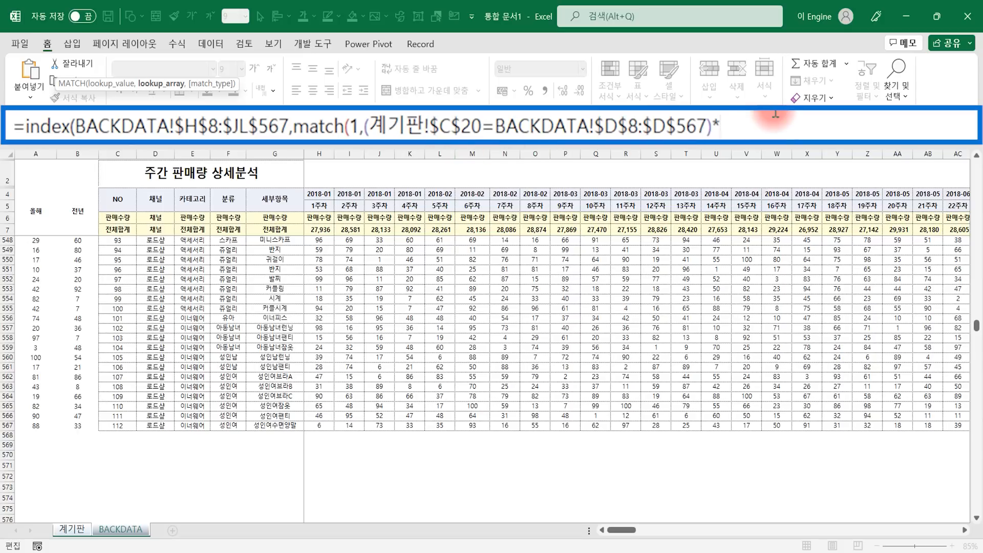
# Begin the second condition as (계기판!$B22=, locking only the column of the item name reference
pyautogui.click(72, 529)
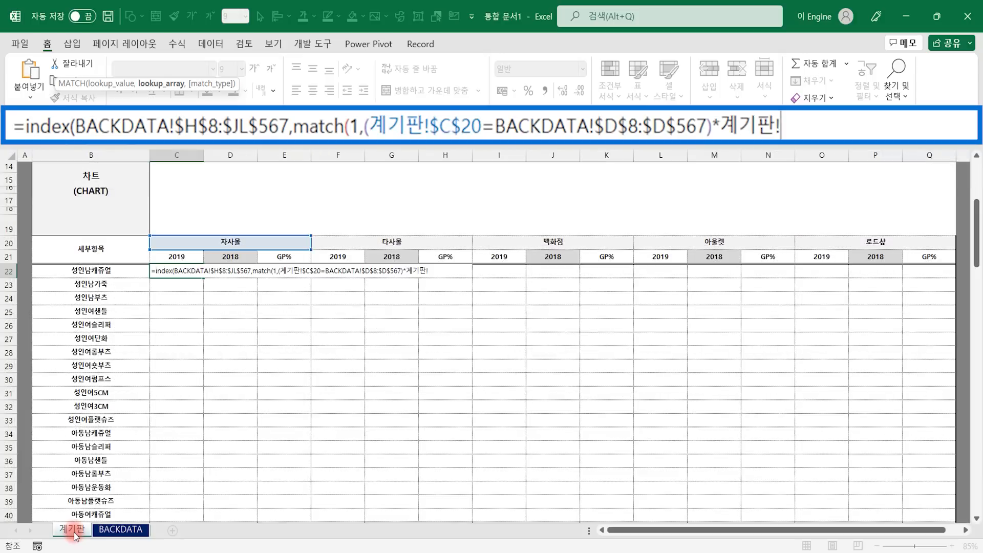
pyautogui.click(100, 271)
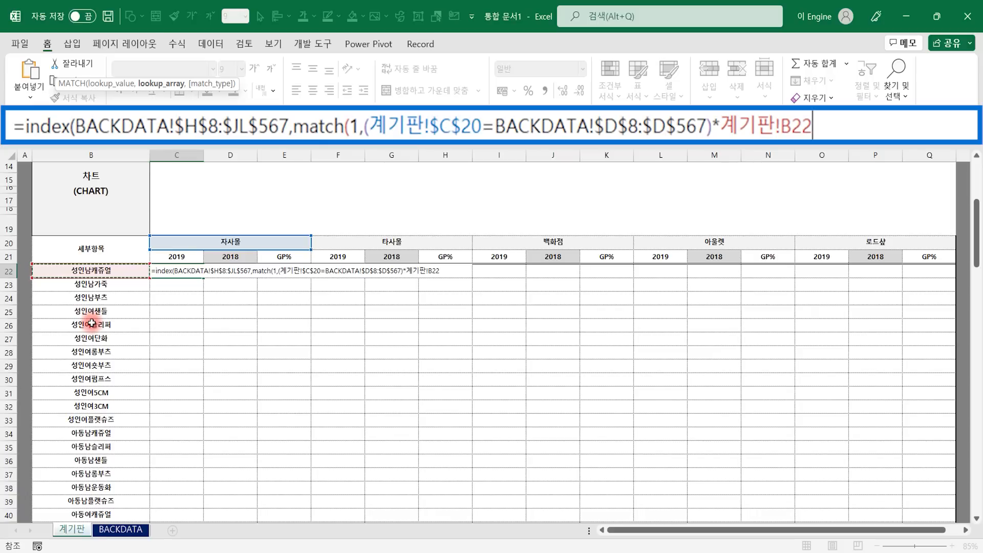
pyautogui.press('F4')
pyautogui.press('F4')
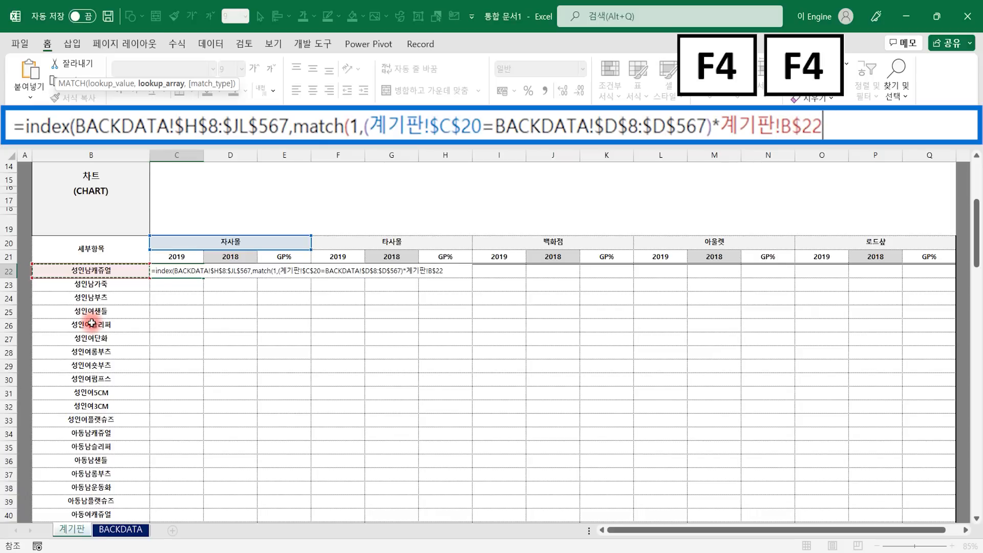
pyautogui.press('F4')
pyautogui.click(721, 126)
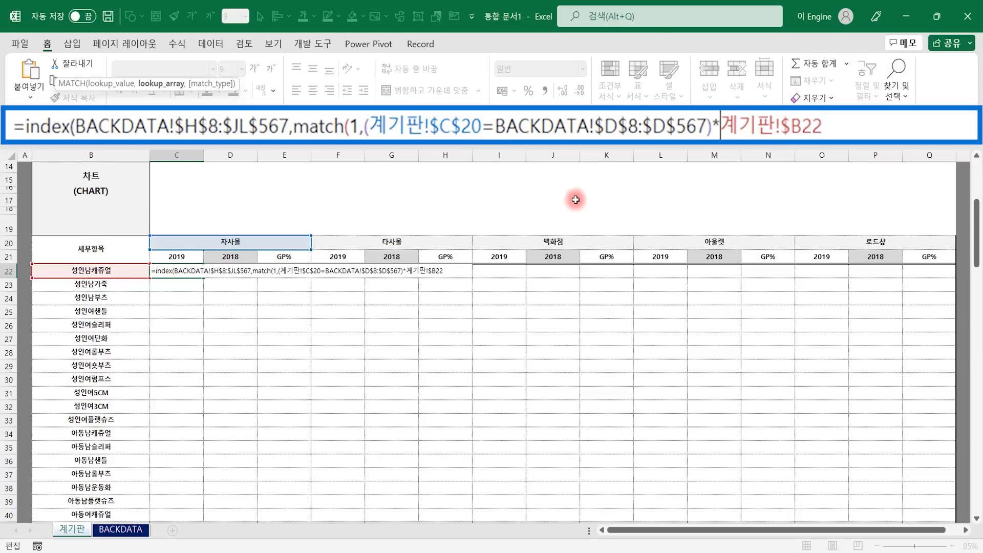
pyautogui.write('(')
pyautogui.click(879, 129)
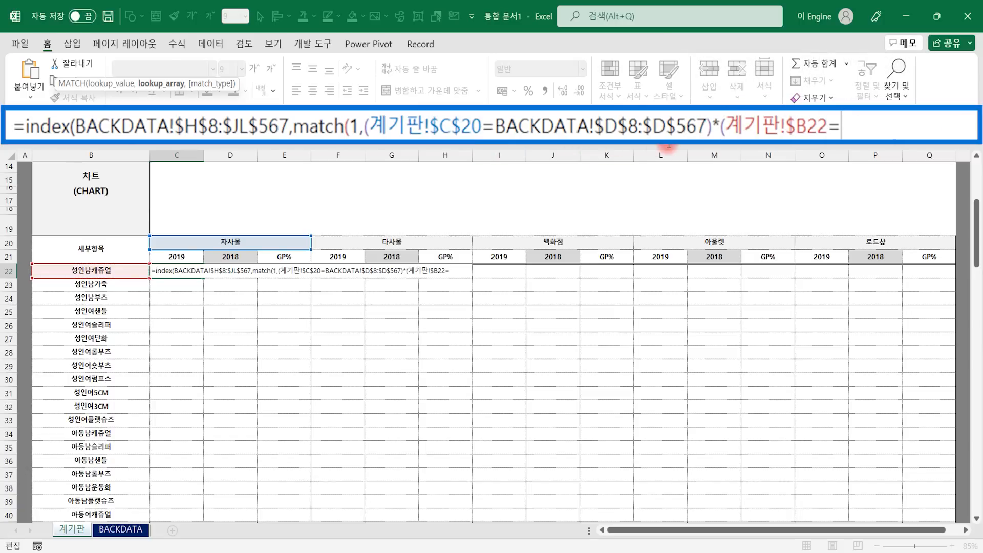
# Complete the item condition with the absolute 세부항목 range BACKDATA!$G$8:$G$567 and a closing parenthesis
pyautogui.click(119, 530)
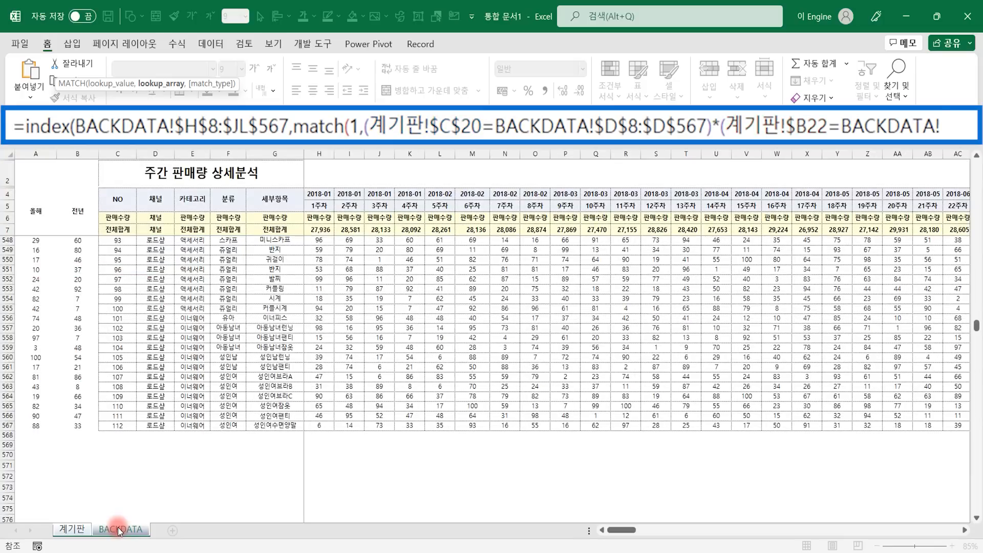
pyautogui.moveTo(976, 326); pyautogui.dragTo(977, 167)
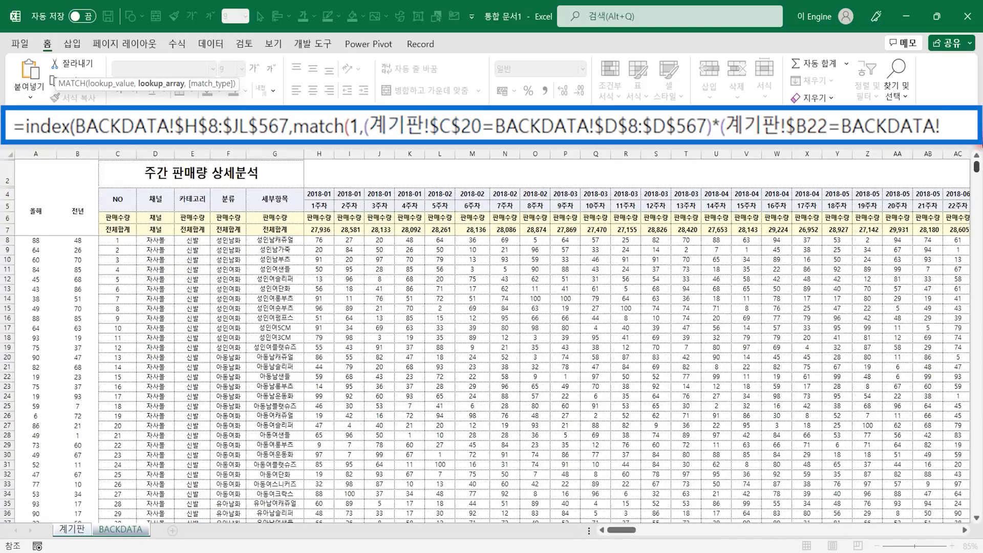
pyautogui.click(279, 238)
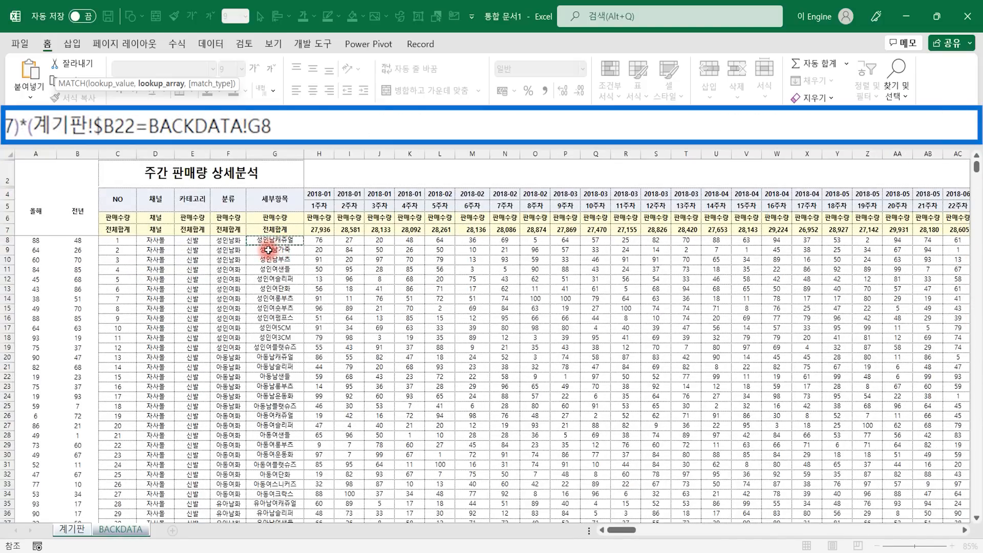
pyautogui.hotkey('ctrl', 'shift', 'Down')
pyautogui.press('F4')
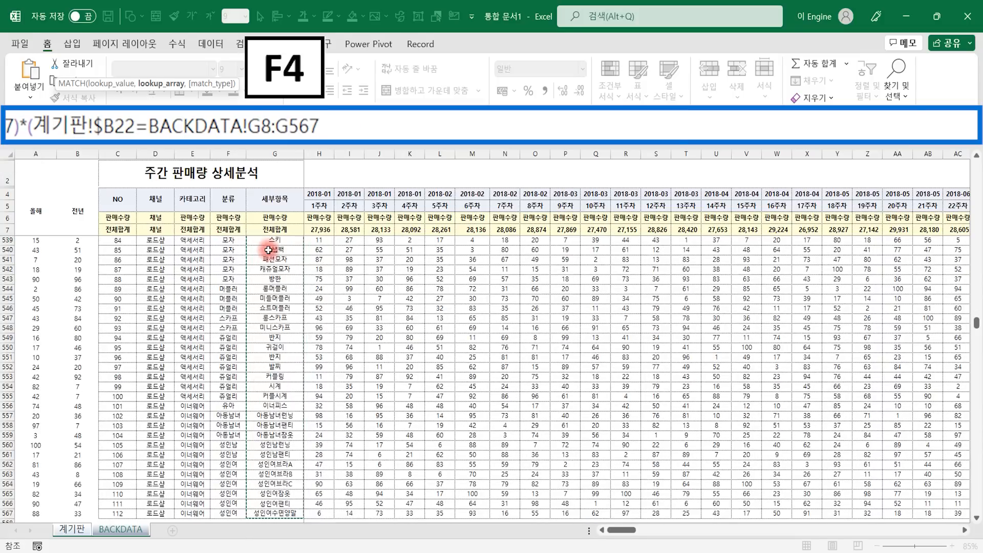
pyautogui.write(')')
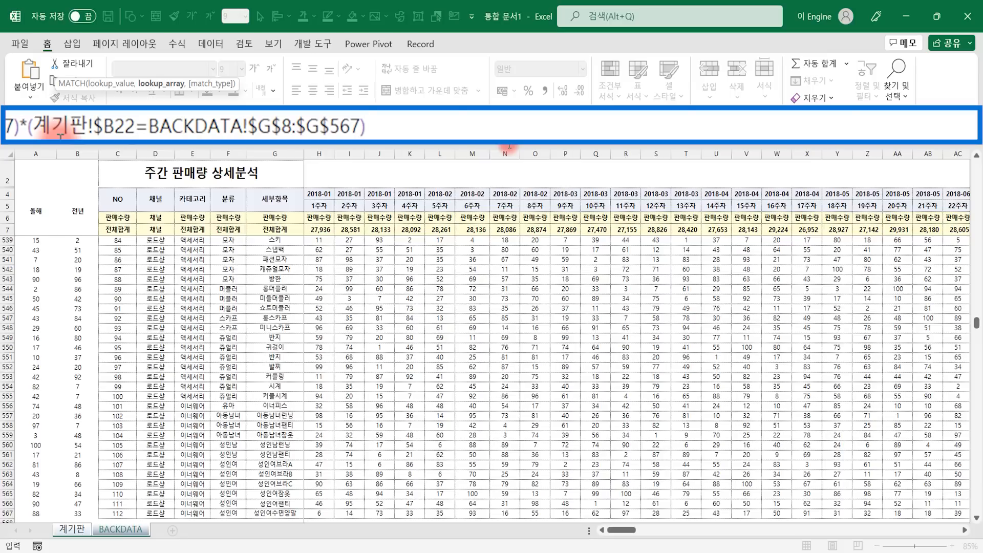
# Set the row MATCH to exact match with 0, close it and proceed to the INDEX column number argument
pyautogui.write(',')
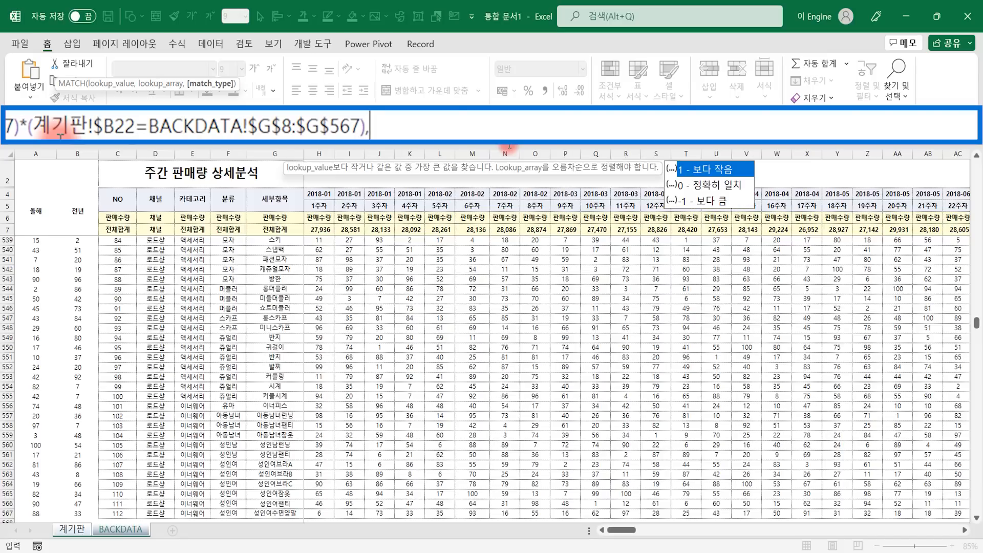
pyautogui.click(713, 188)
pyautogui.doubleClick(712, 189)
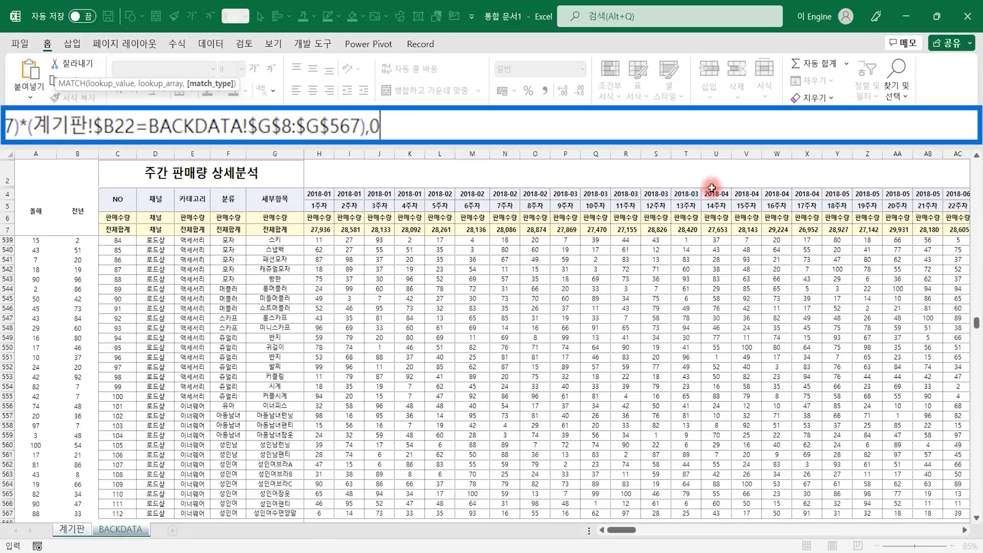
pyautogui.write(')')
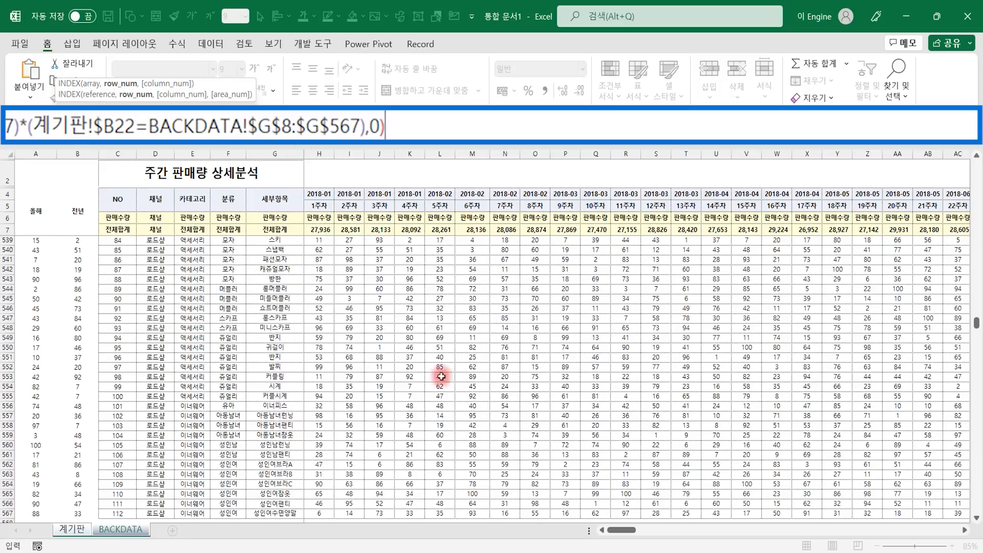
pyautogui.write(',')
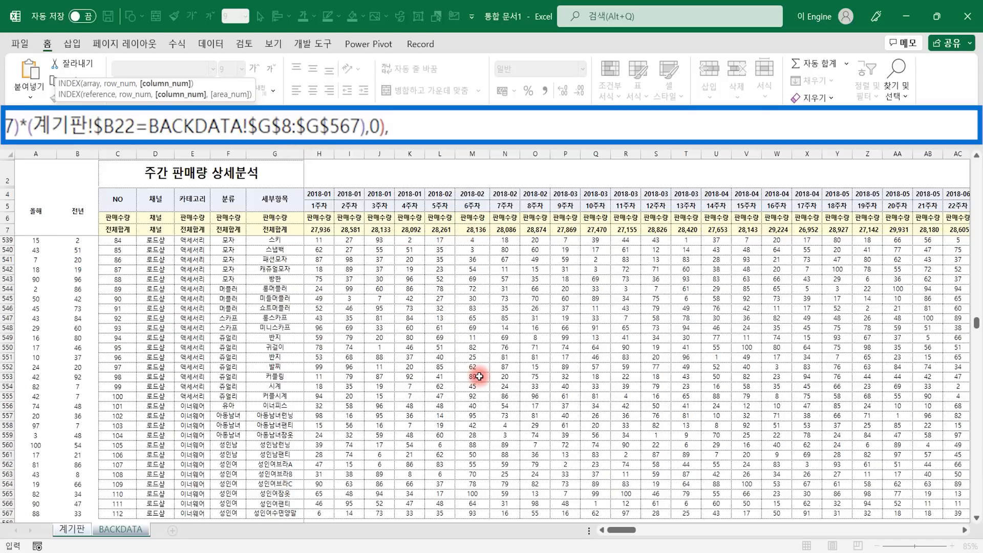
# Begin a second MATCH for the column number with the report year cell 계기판!$O$2 as an absolute reference
pyautogui.moveTo(245, 88); pyautogui.dragTo(893, 100)
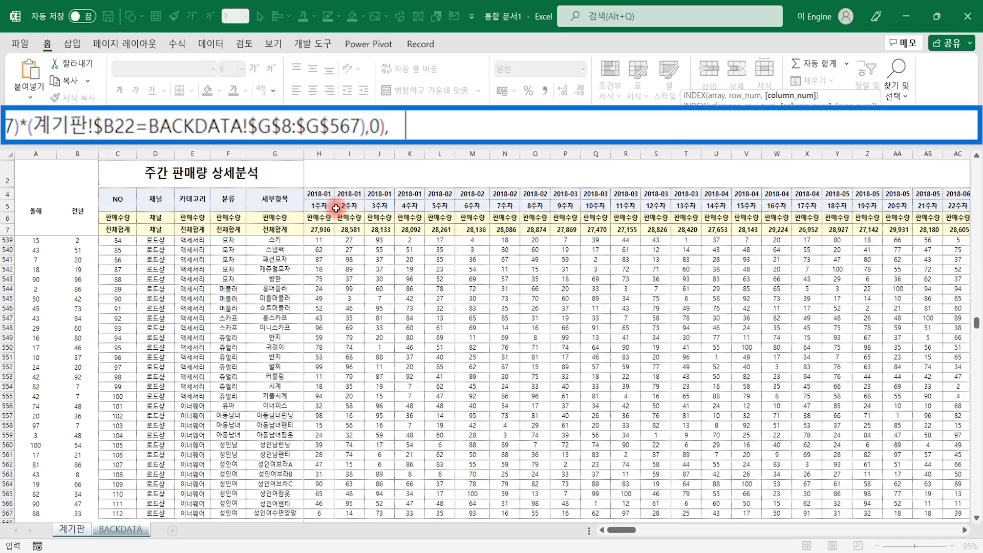
pyautogui.write('match(')
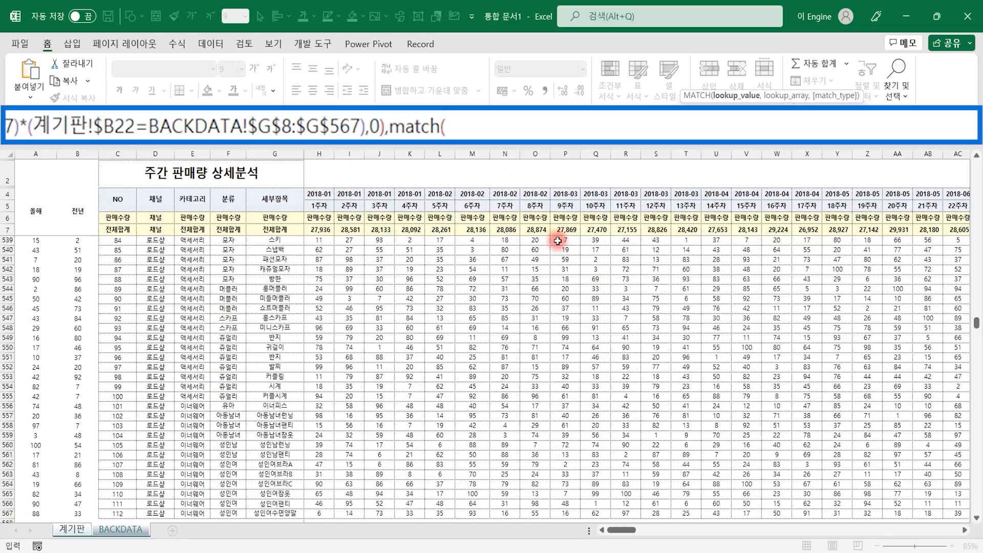
pyautogui.click(77, 530)
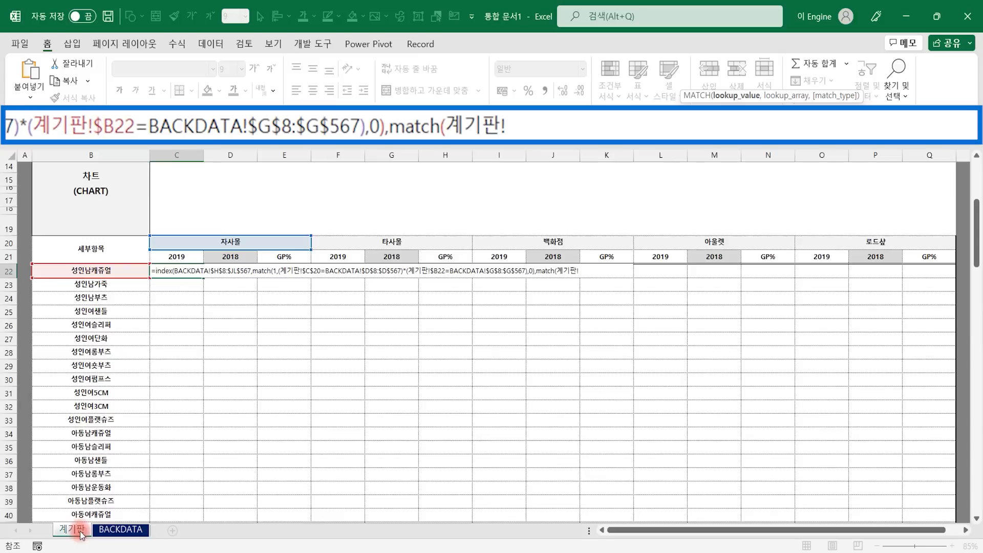
pyautogui.moveTo(976, 225); pyautogui.dragTo(975, 181)
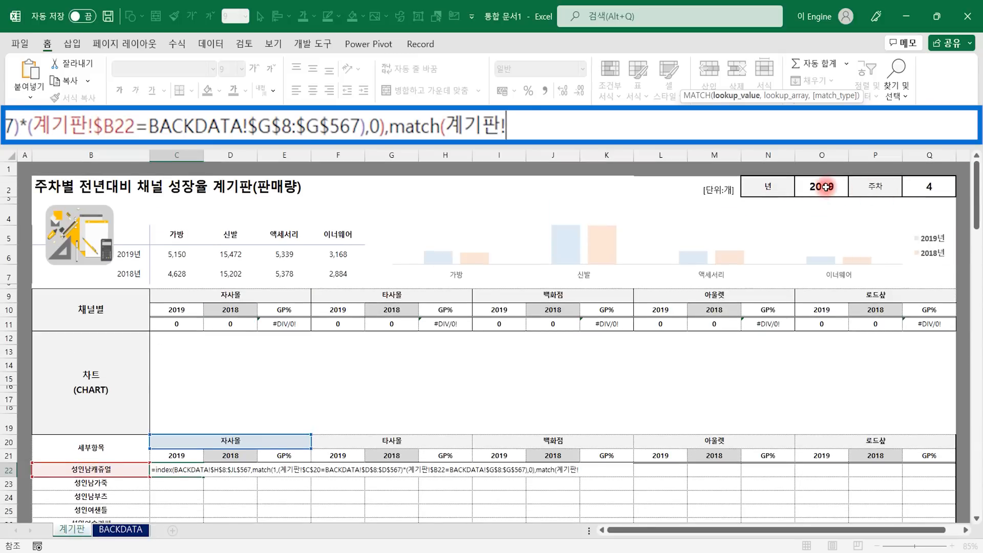
pyautogui.click(818, 188)
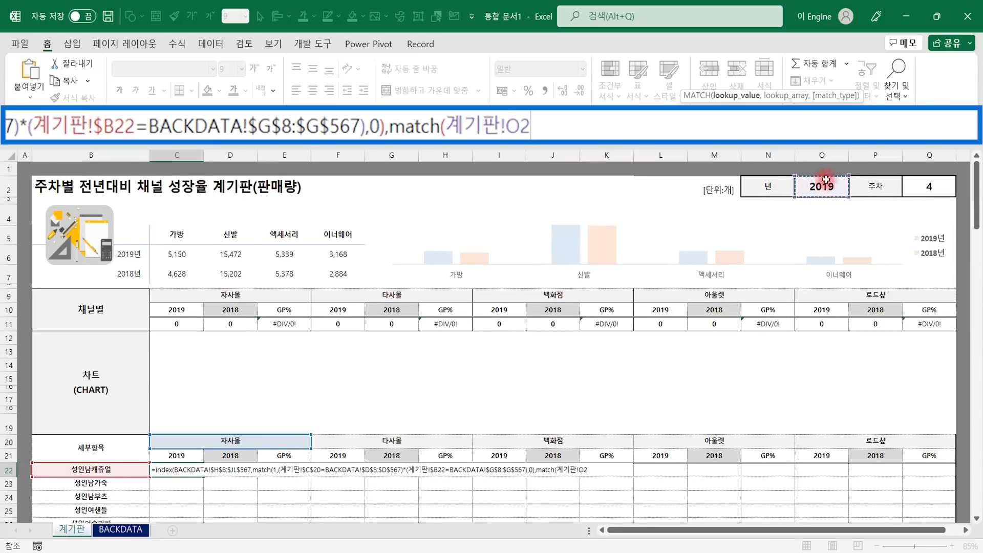
pyautogui.press('F4')
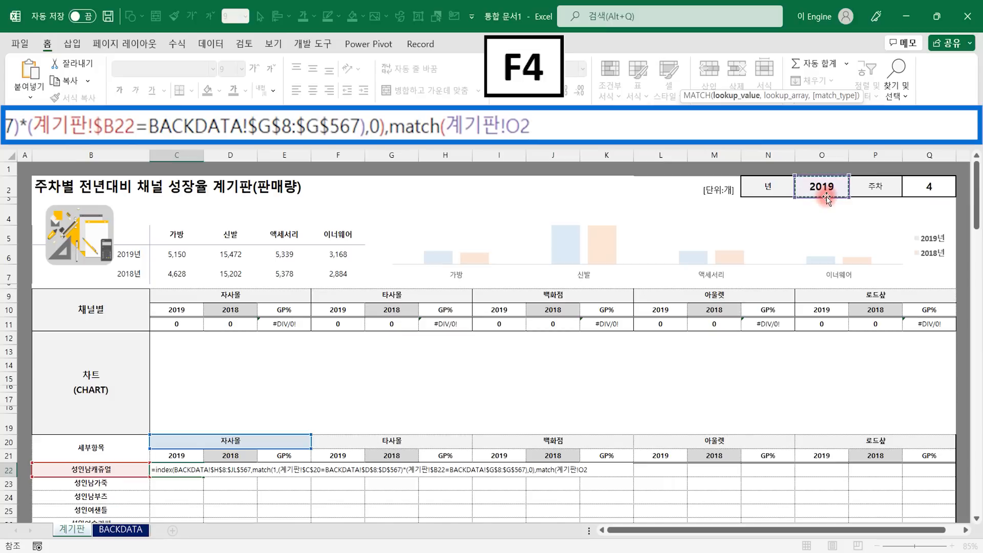
# Complete the year comparison in the second MATCH as 계기판!$O$2=year(BACKDATA!$H$4:$JL$4), using the absolute date header range
pyautogui.write('=')
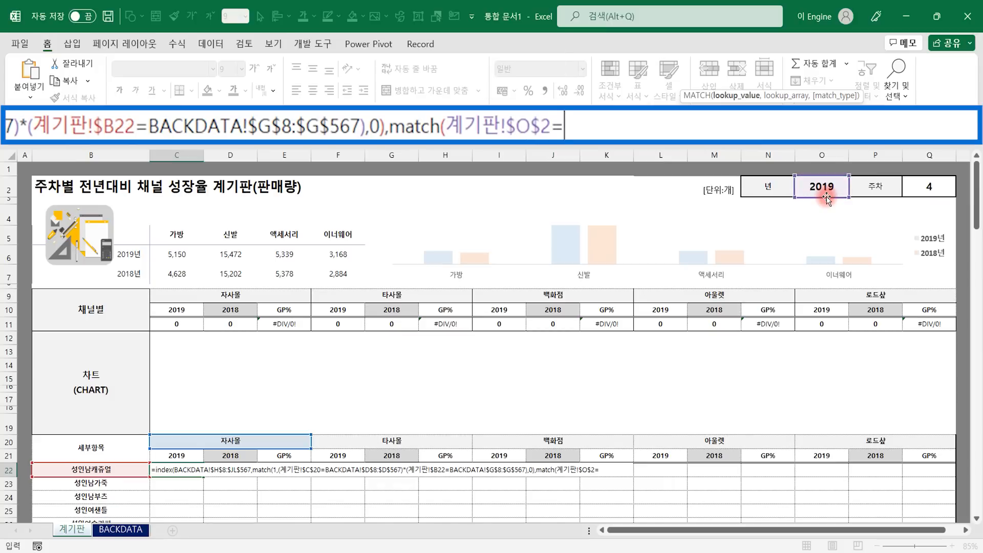
pyautogui.write('year(')
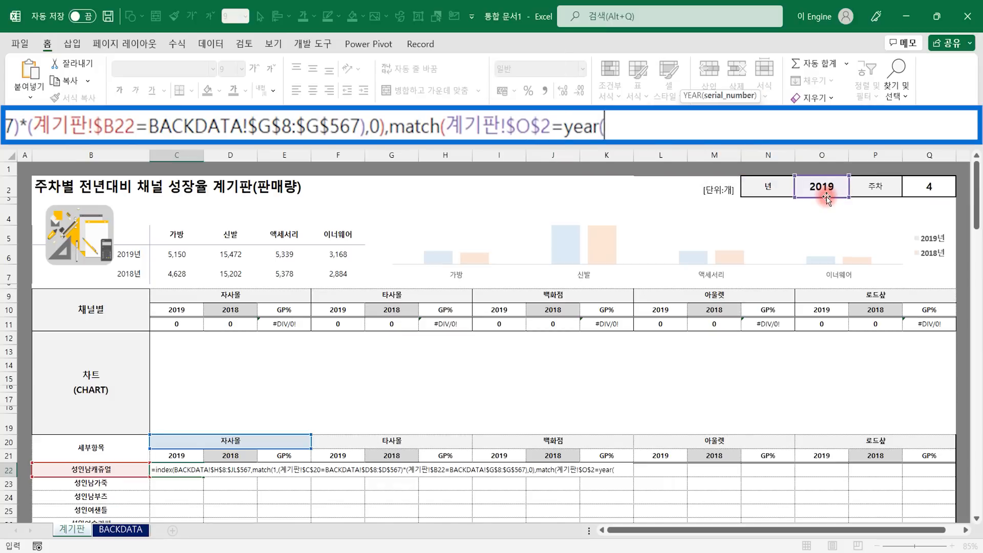
pyautogui.click(126, 531)
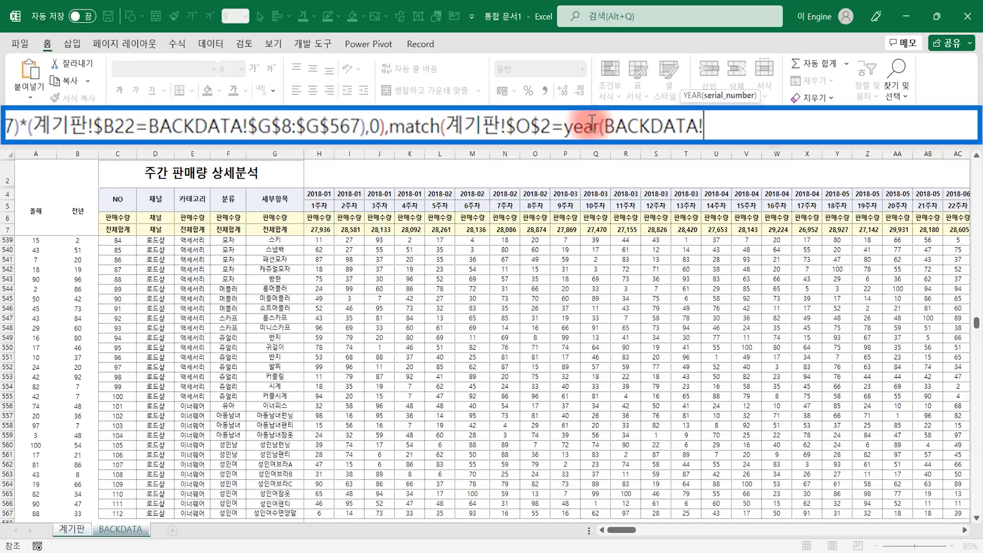
pyautogui.click(318, 196)
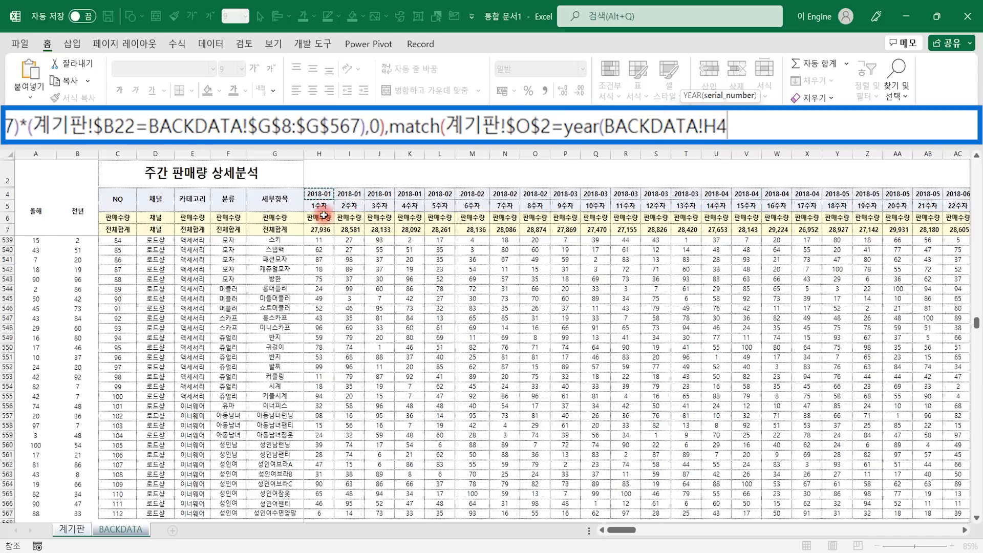
pyautogui.hotkey('ctrl', 'shift', 'Right')
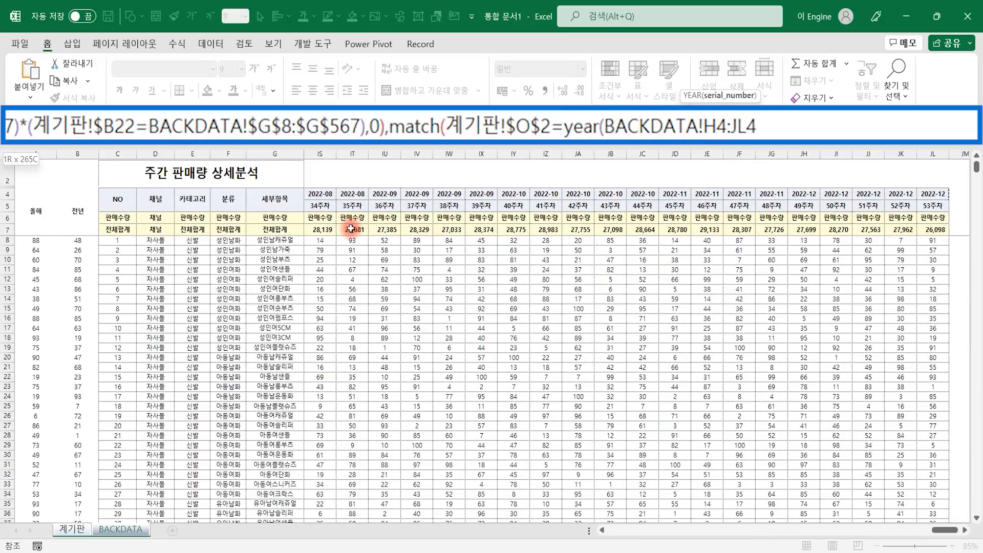
pyautogui.press('F4')
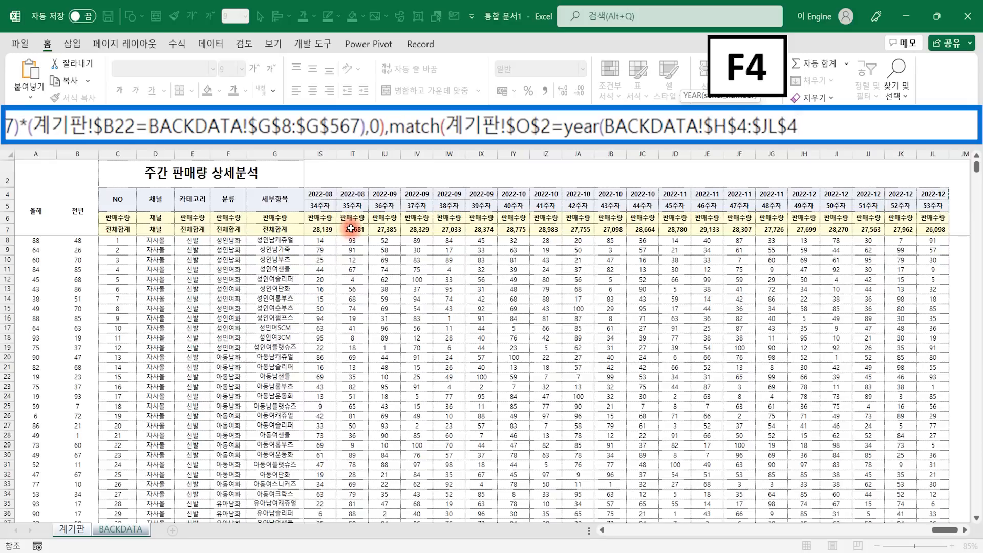
pyautogui.write(')')
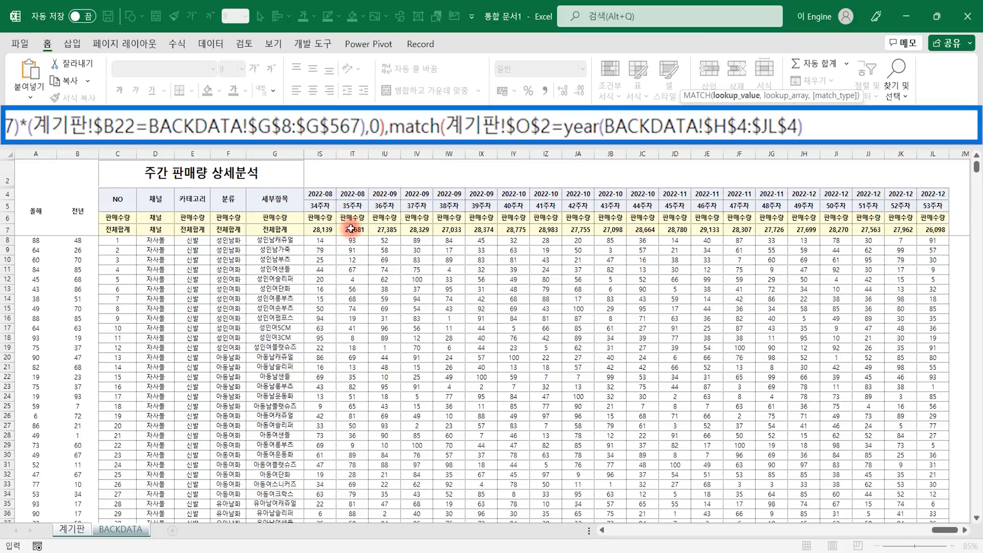
# Insert 1 as the second MATCH's lookup value, wrap the year comparison in parentheses and append *( for another condition
pyautogui.click(444, 124)
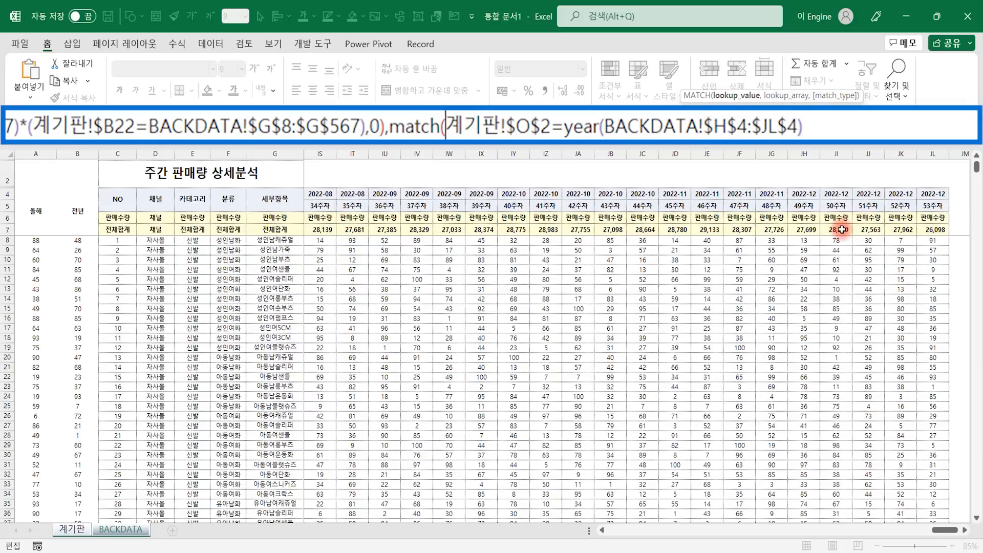
pyautogui.write('1')
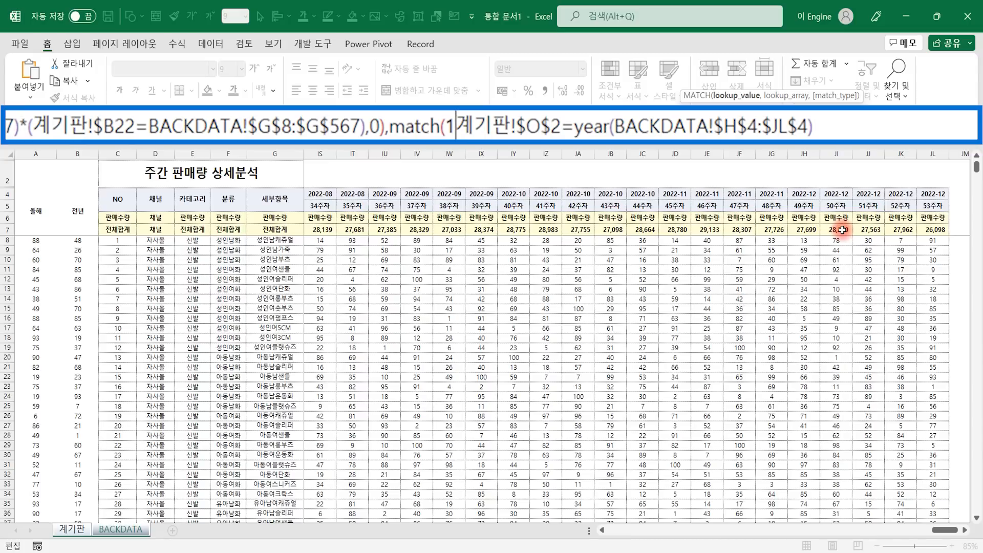
pyautogui.write(',')
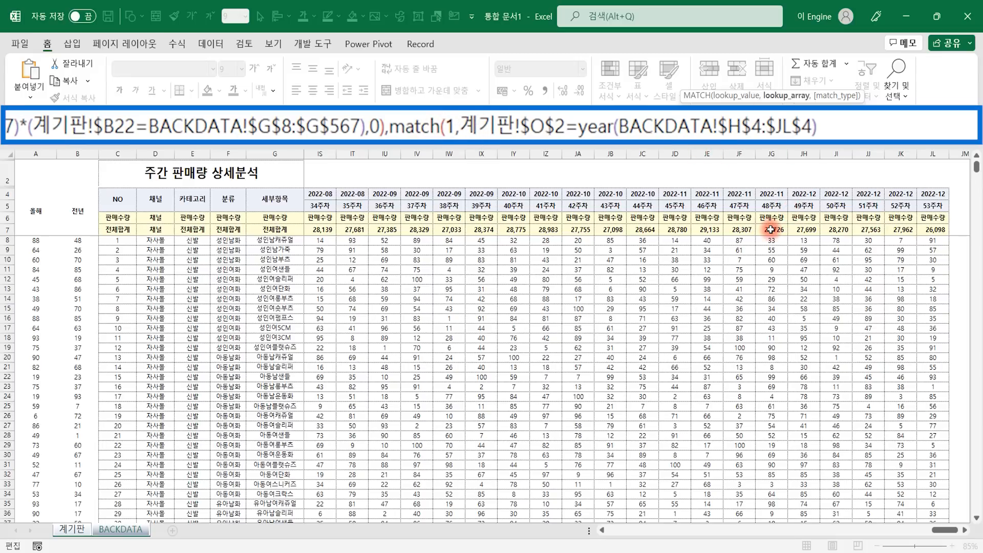
pyautogui.write('(')
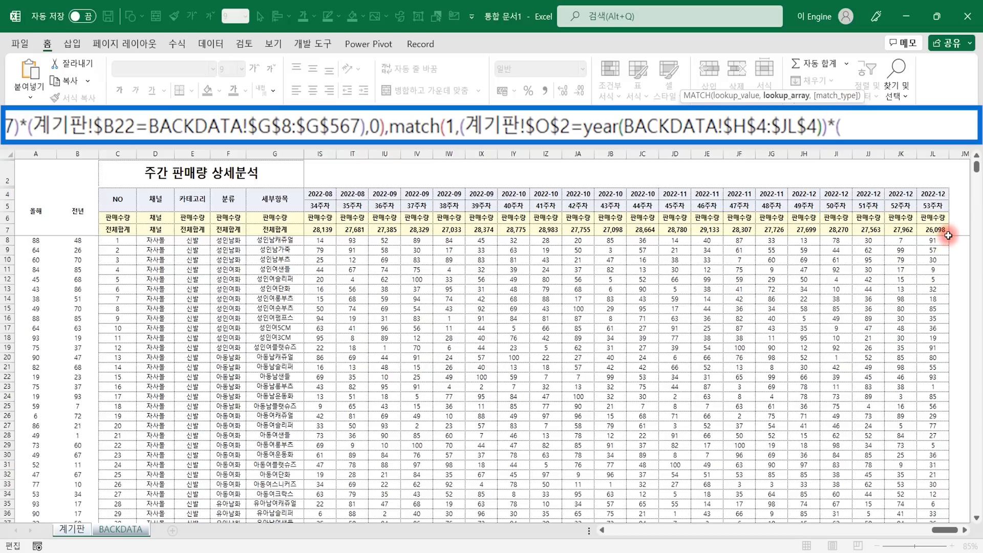
# Begin the week condition with the absolute reference to the report's 주차 cell, 계기판!$Q$2=
pyautogui.click(77, 530)
pyautogui.click(935, 188)
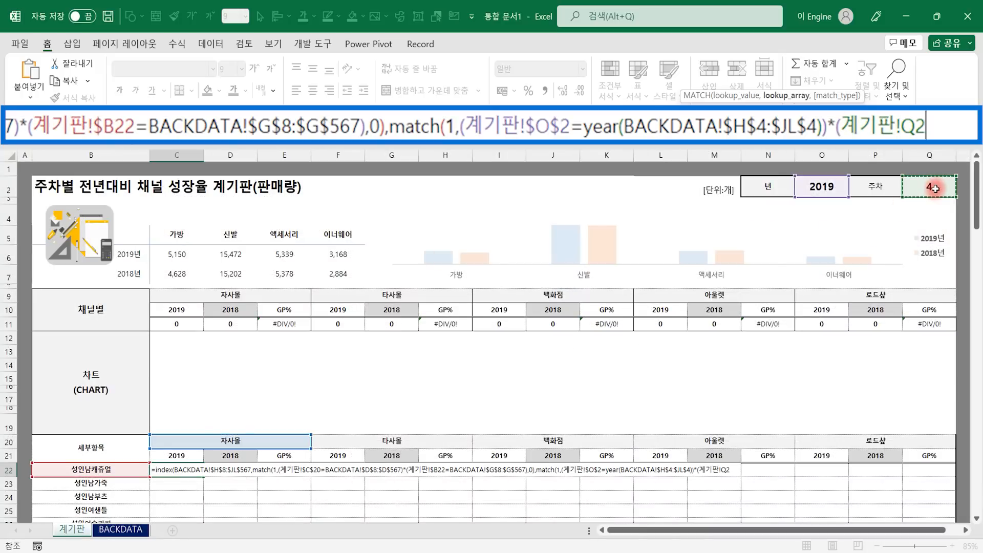
pyautogui.press('F4')
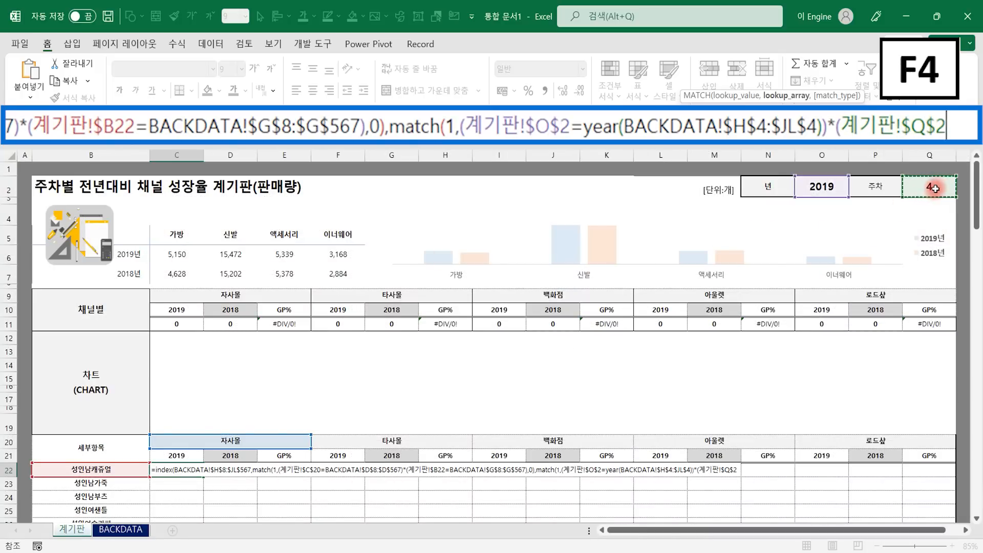
pyautogui.write('=')
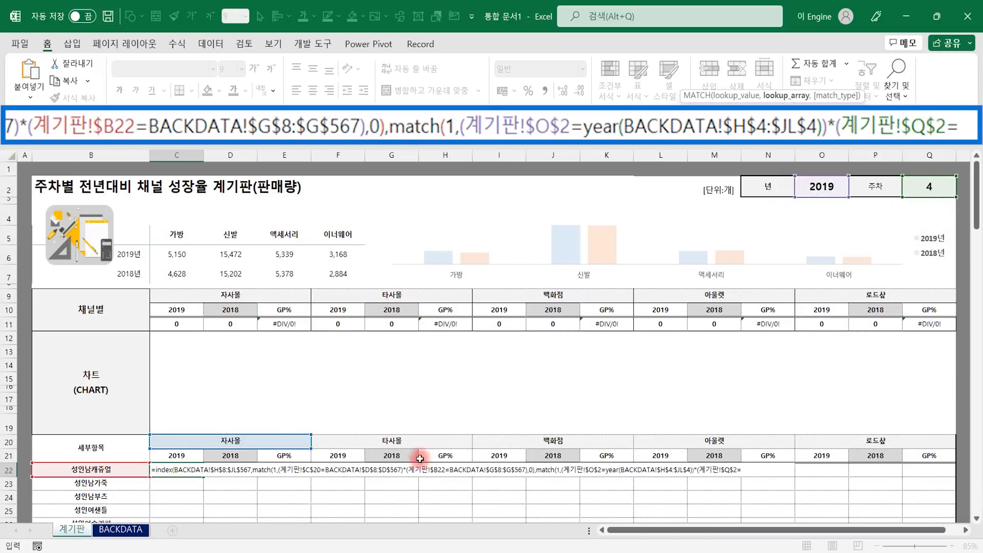
# Complete the week condition with the absolute week header range BACKDATA!$H$5:$JL$5 and a closing parenthesis
pyautogui.click(113, 531)
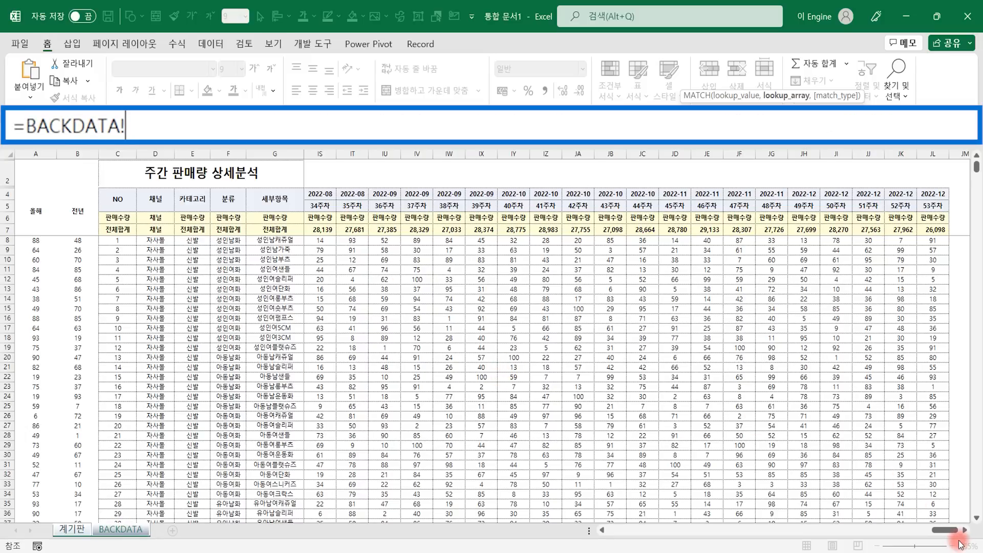
pyautogui.moveTo(945, 530); pyautogui.dragTo(621, 530)
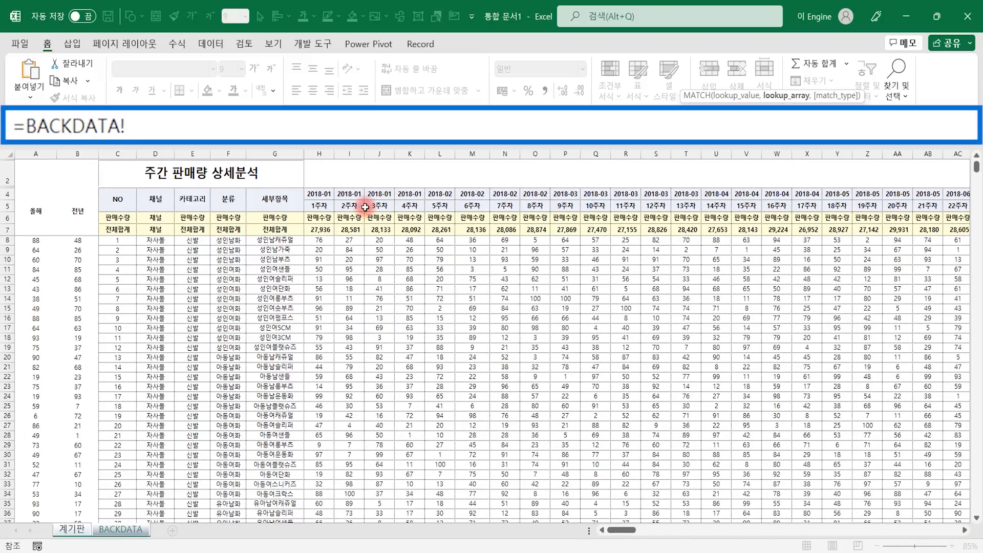
pyautogui.click(320, 207)
pyautogui.hotkey('ctrl', 'shift', 'Right')
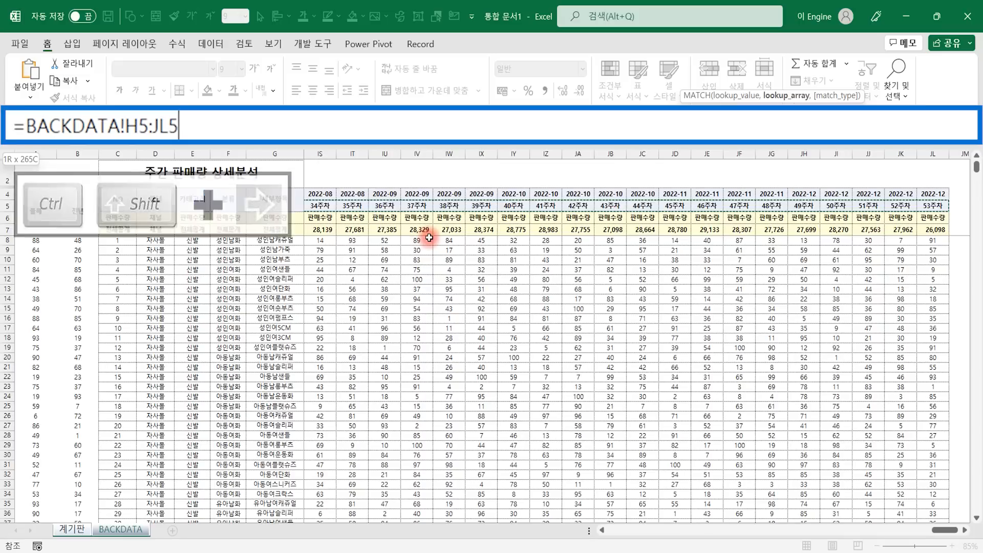
pyautogui.press('F4')
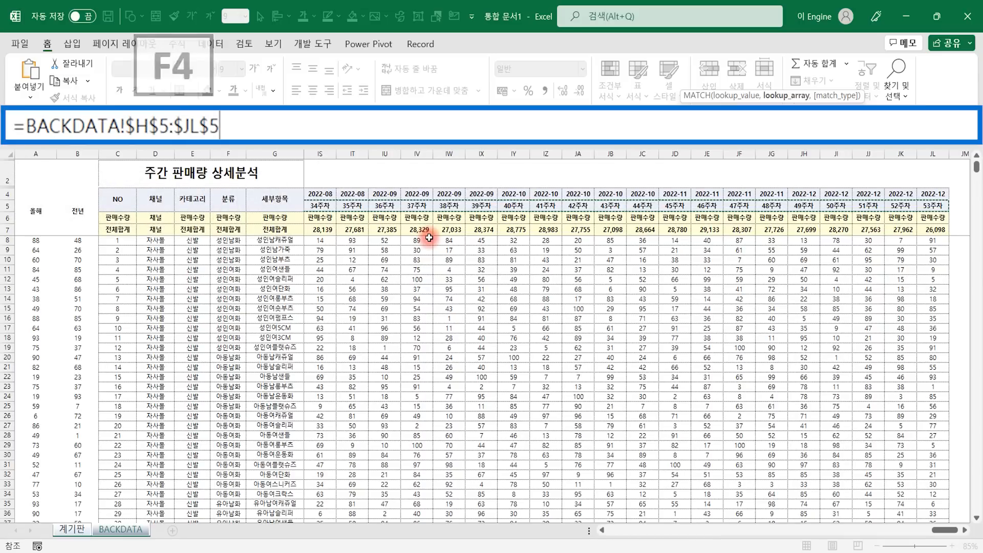
pyautogui.write(')')
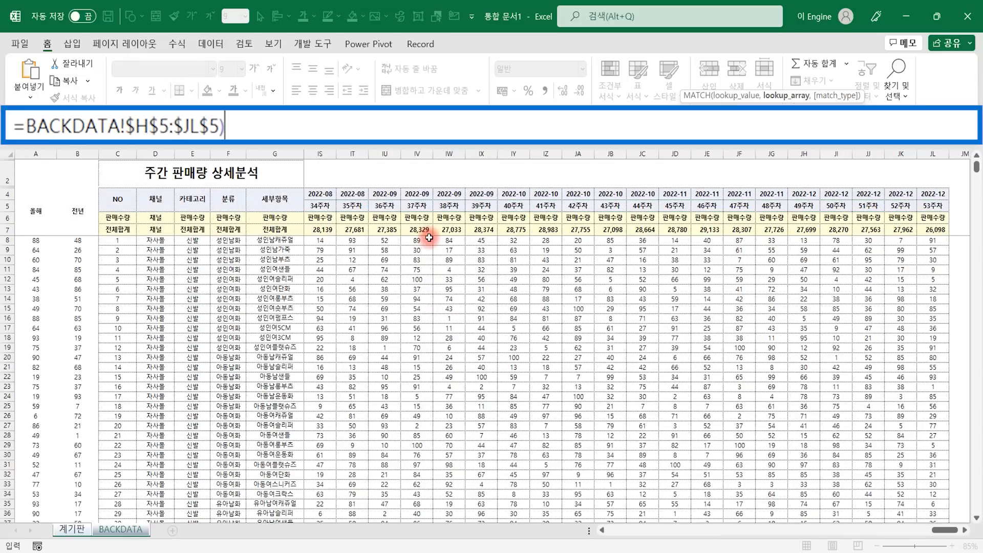
# Set the column MATCH to exact match with 0, close the MATCH and INDEX functions, and enter the formula in C22
pyautogui.write(',')
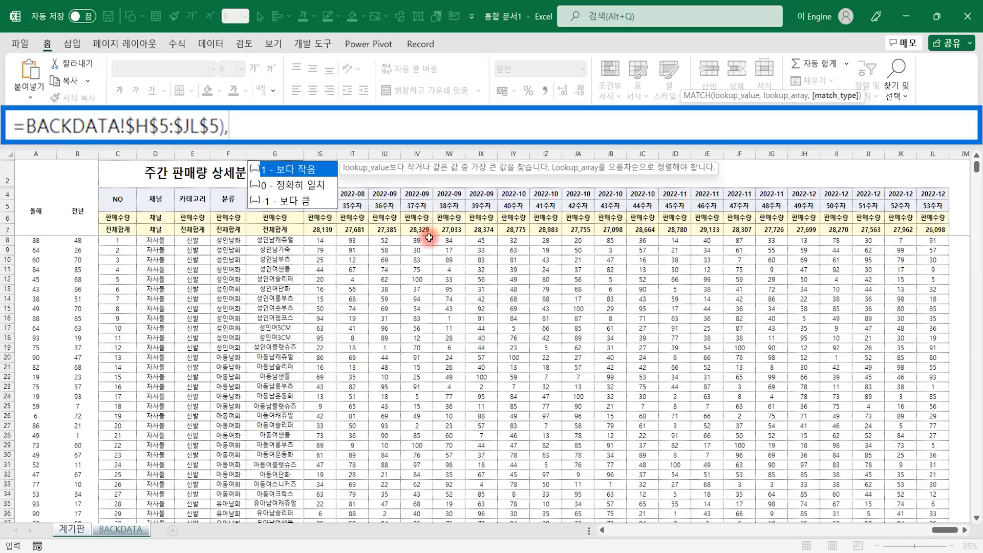
pyautogui.write('0)')
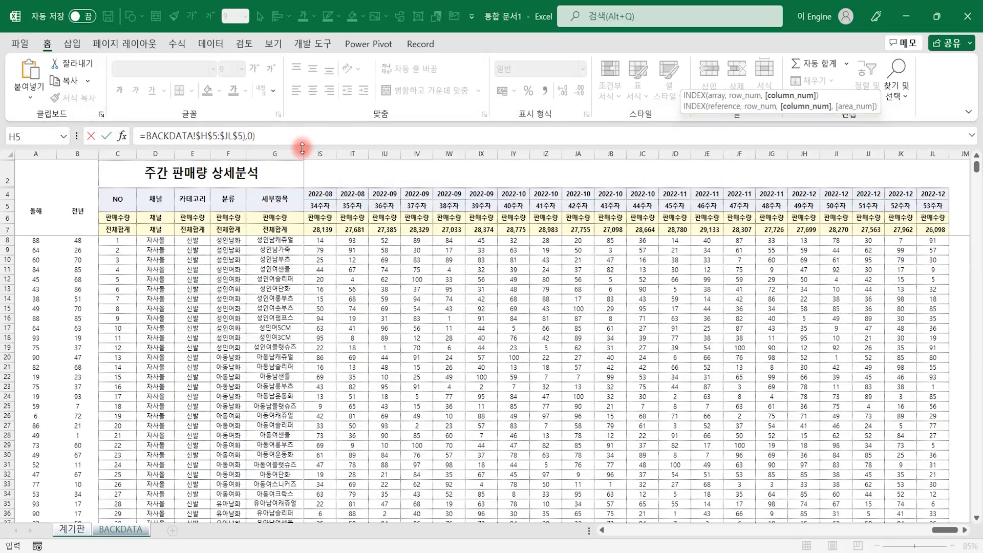
pyautogui.moveTo(302, 148); pyautogui.dragTo(303, 160)
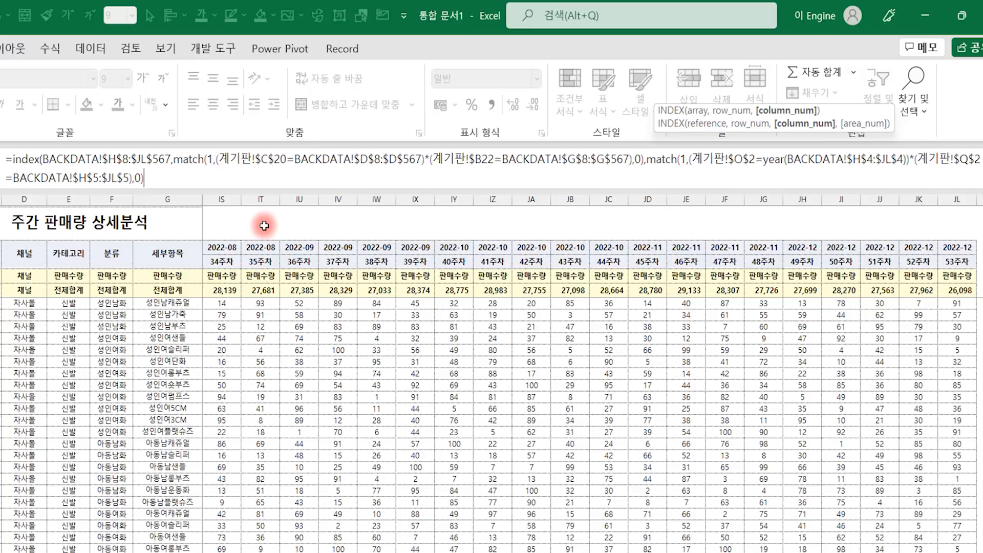
pyautogui.write(')')
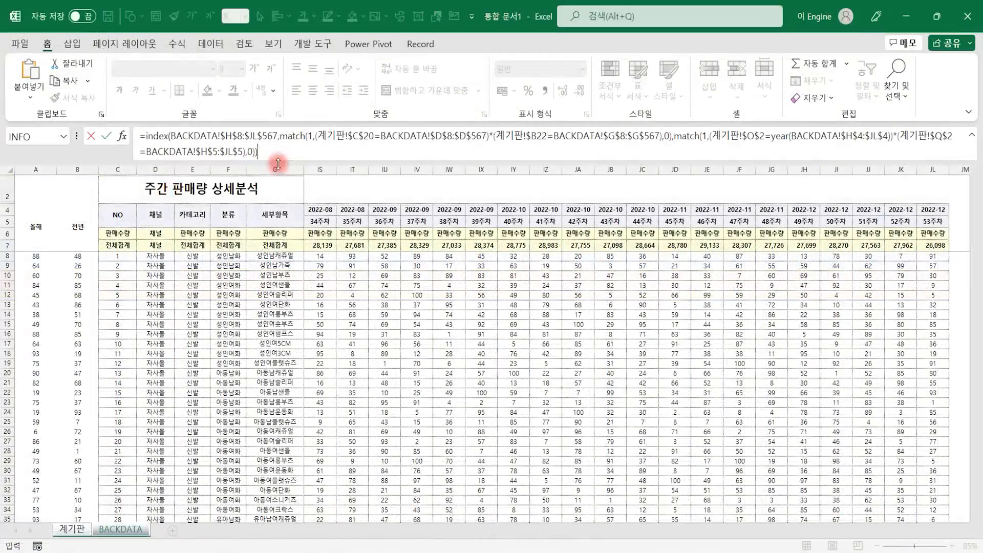
pyautogui.press('Return')
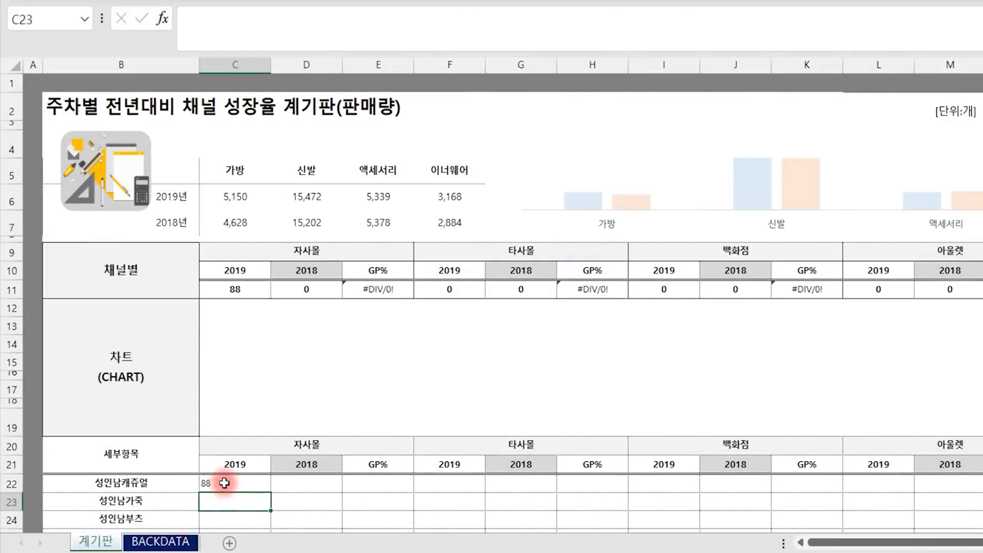
# Check the C22 result against BACKDATA where the 자사몰 성인남캐쥬얼 row 8 crosses the 2019-01 4주차 column BL
pyautogui.click(169, 484)
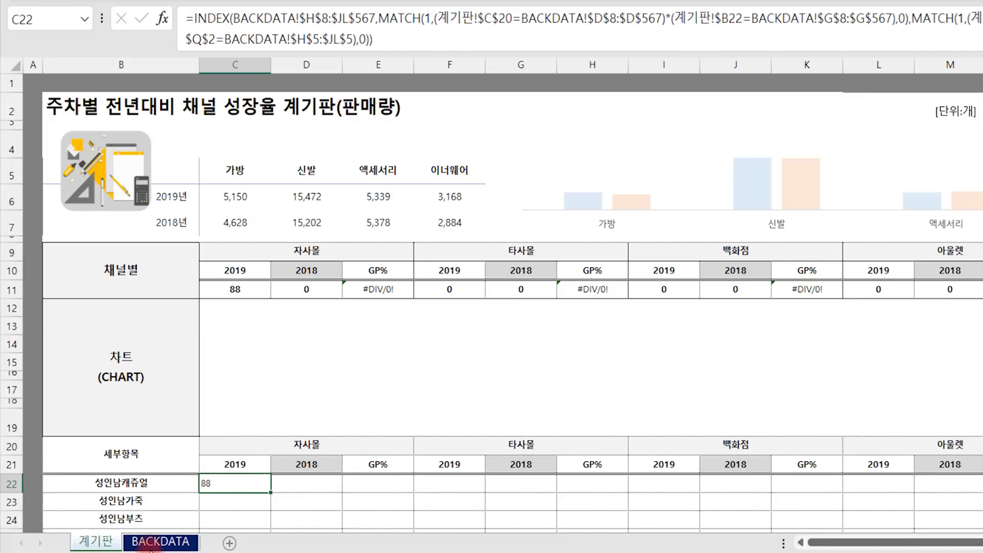
pyautogui.click(162, 541)
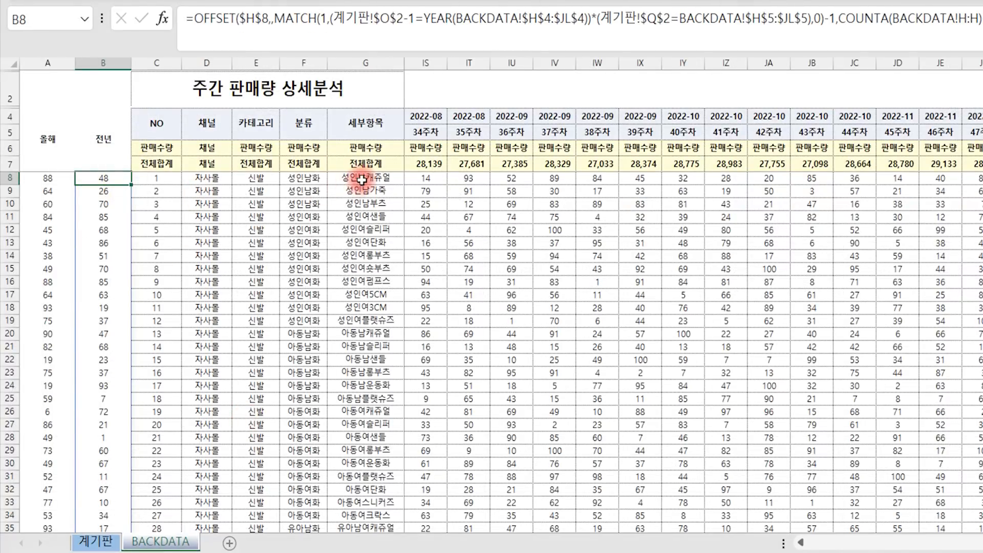
pyautogui.click(4, 180)
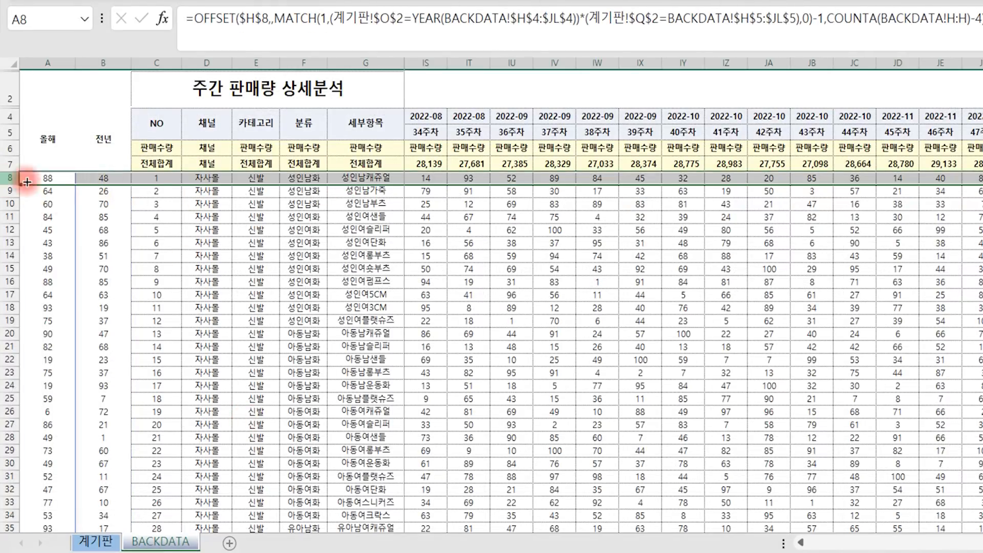
pyautogui.hscroll(-15, 693, 296)
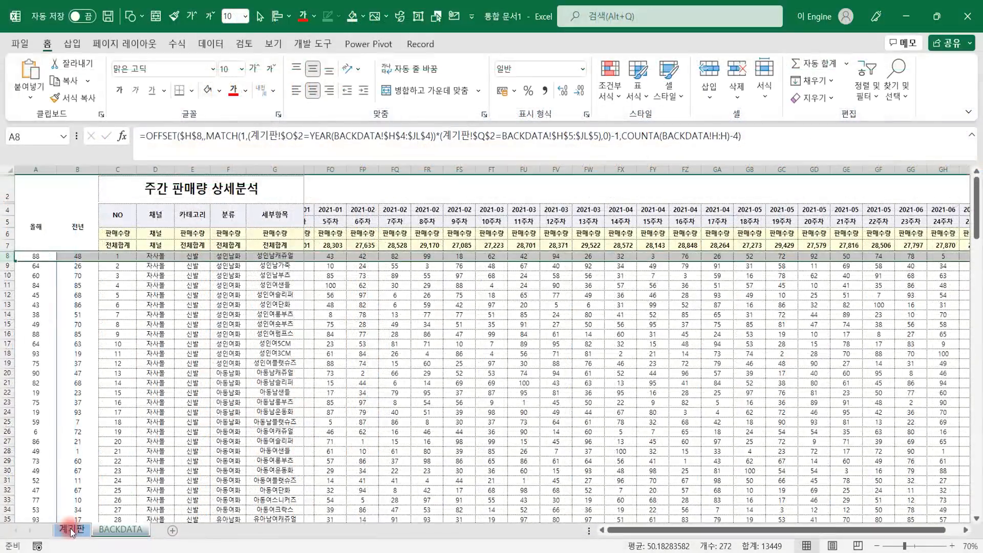
pyautogui.click(95, 541)
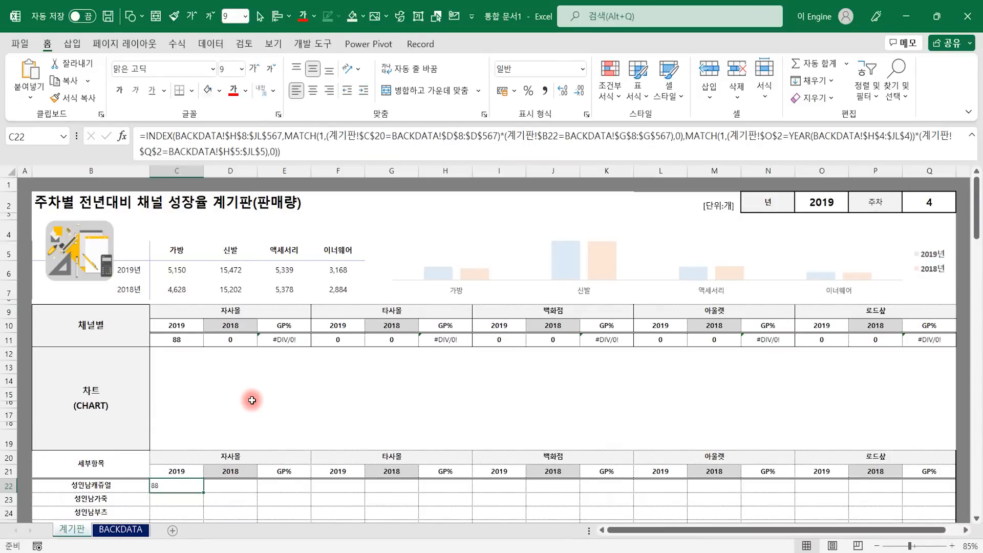
pyautogui.click(113, 533)
pyautogui.moveTo(831, 531); pyautogui.dragTo(689, 532)
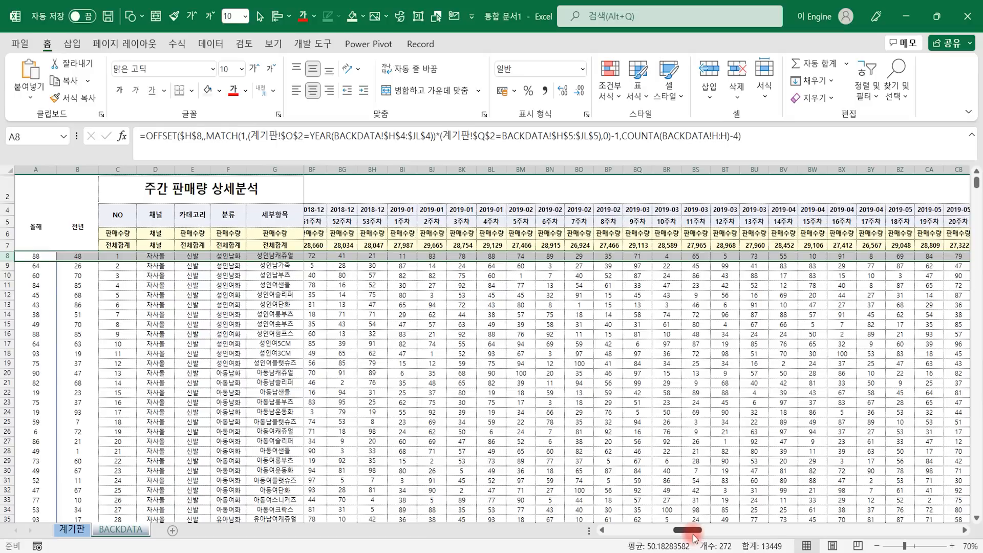
pyautogui.click(492, 171)
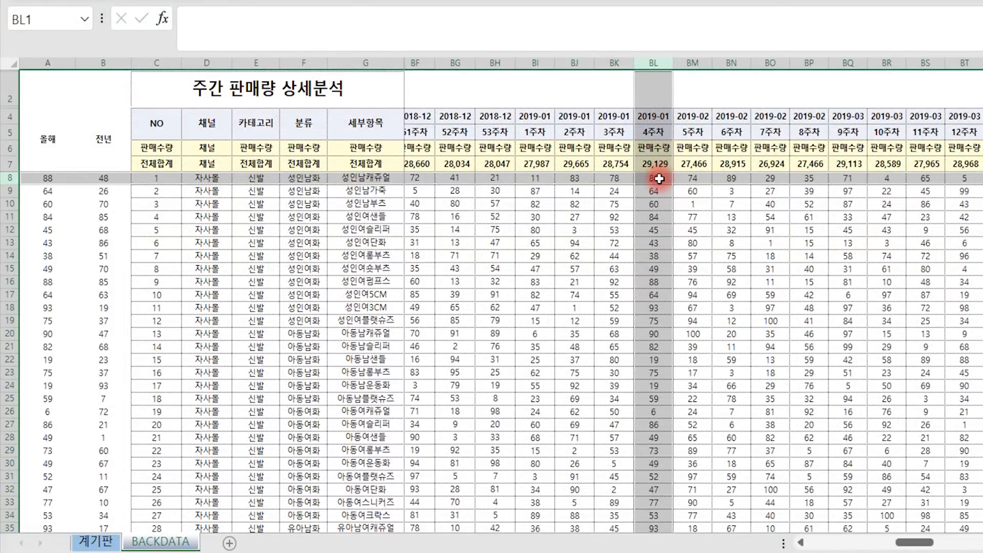
# Copy the full INDEX/MATCH formula text from C22 of the 계기판 sheet into D22 with its references unchanged
pyautogui.click(92, 541)
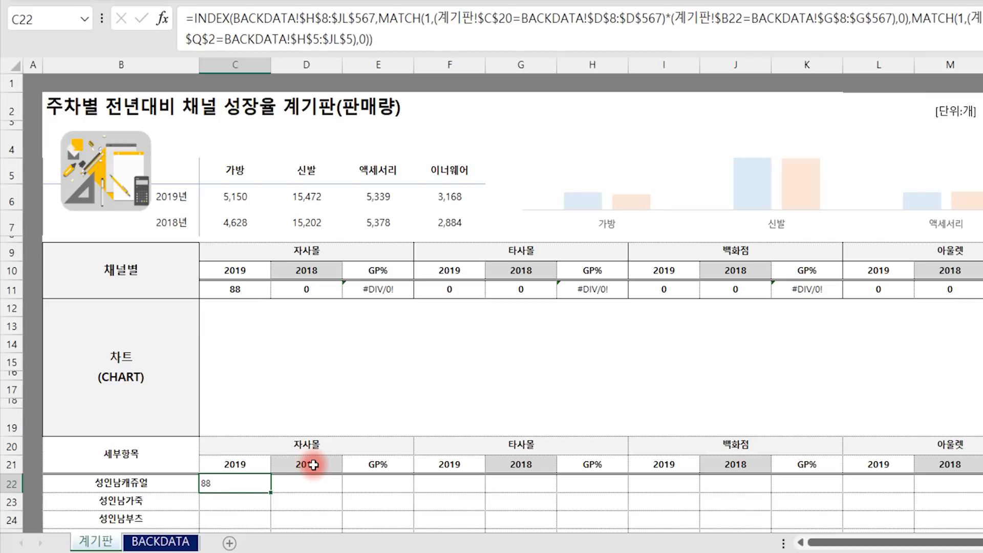
pyautogui.moveTo(395, 37); pyautogui.dragTo(143, 13)
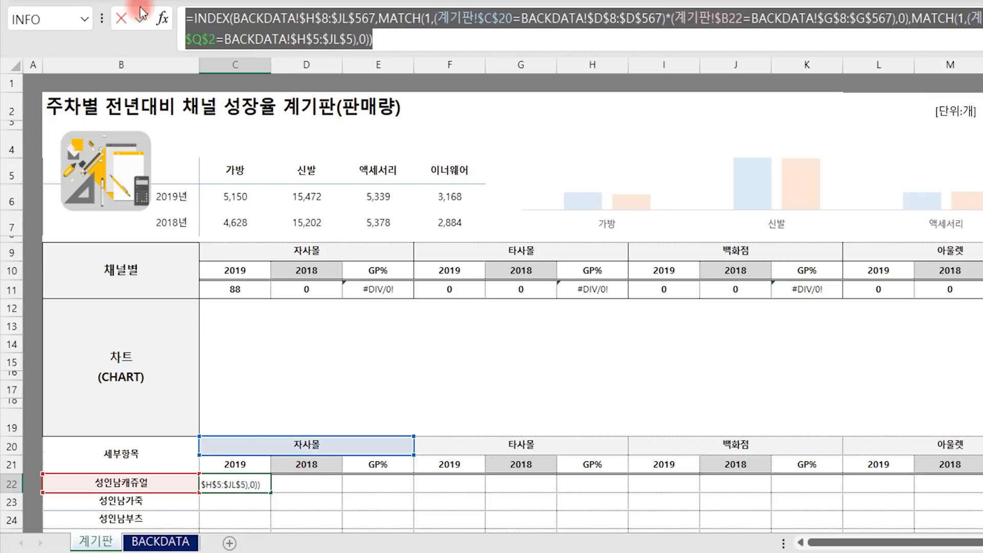
pyautogui.press('Escape')
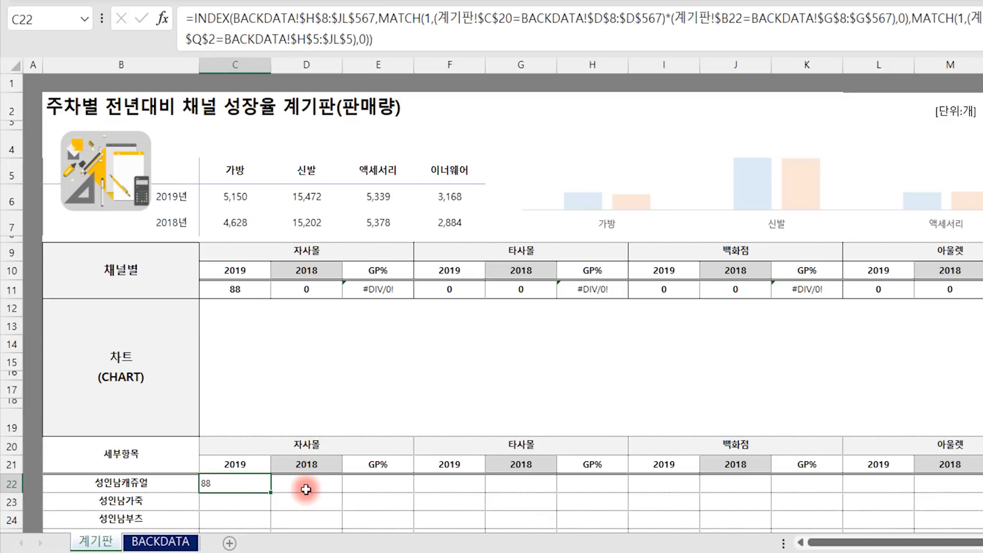
pyautogui.doubleClick(306, 485)
pyautogui.write('=INDEX(BACKDATA!$H$8:$JL$567,MATCH(1,(계기판!$C$20=BACKDATA!$D$8:$D$567)*(계기판!$B22=BACKDATA!$G$8:$G$567),0),MATCH(1,(계기판!$O$2=YEAR(BACKDATA!$H$4:$JL$4))*(계기판!$Q$2=BACKDATA!$H$5:$JL$5),0))')
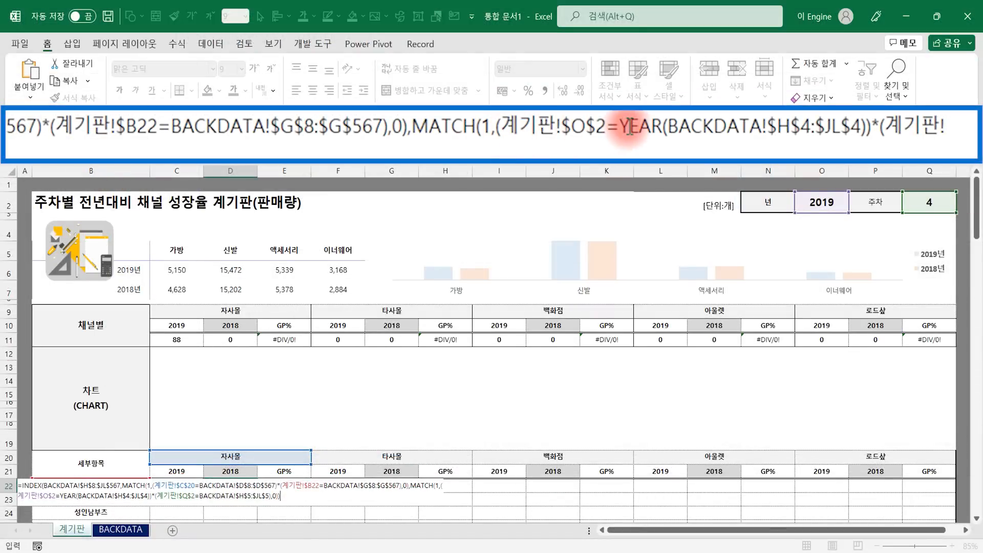
# Change the year condition in D22's formula to 계기판!$O$2-1 and enter it as an array formula
pyautogui.click(606, 124)
pyautogui.click(801, 203)
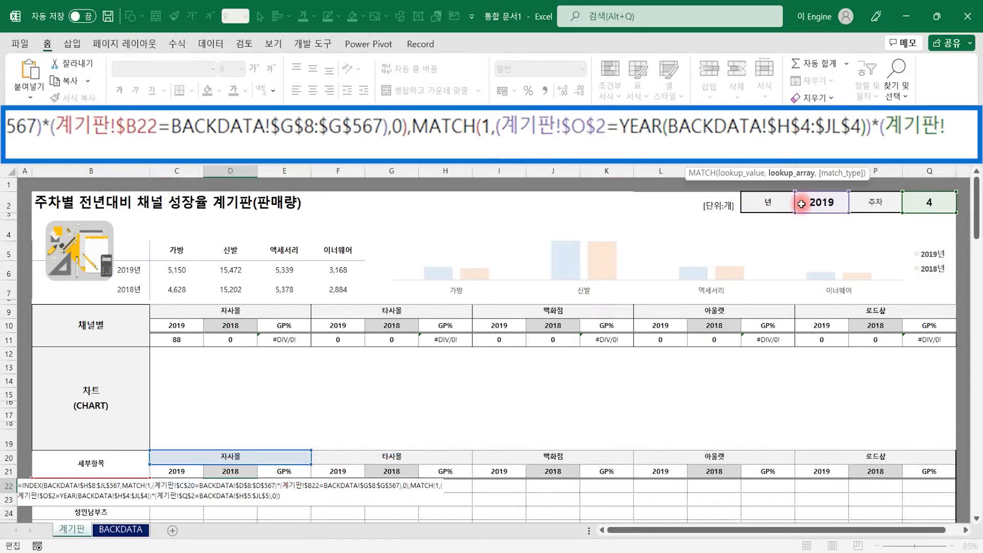
pyautogui.write('-')
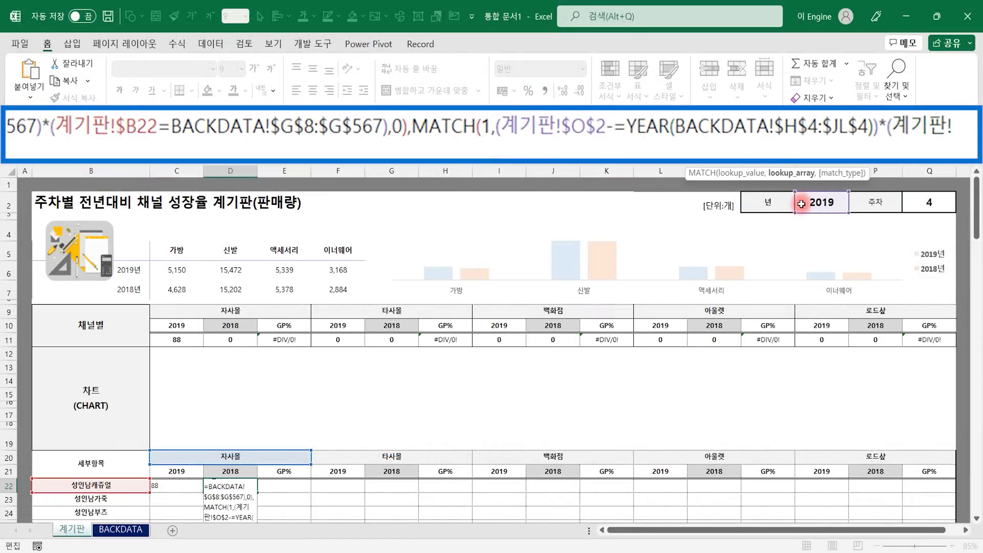
pyautogui.write('1')
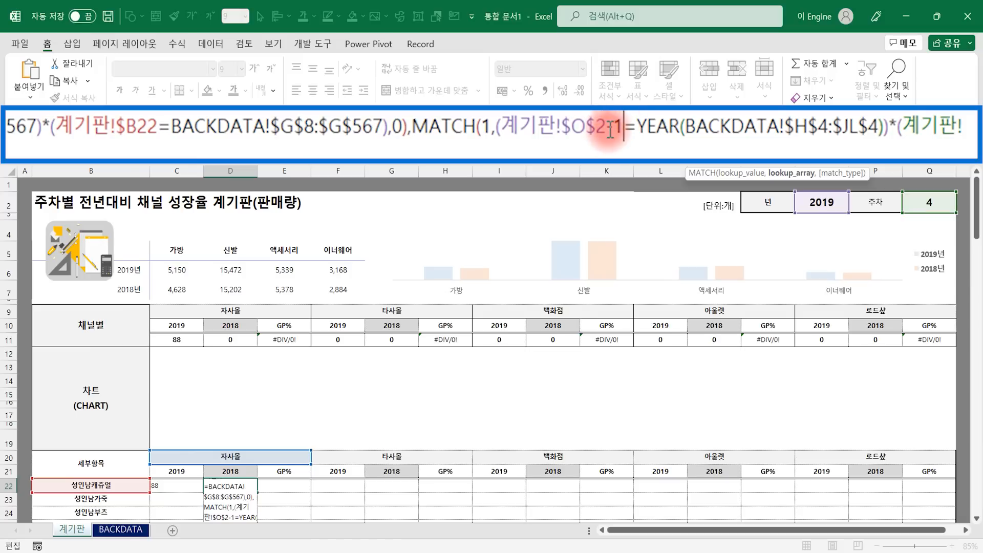
pyautogui.hotkey('ctrl', 'shift', 'Return')
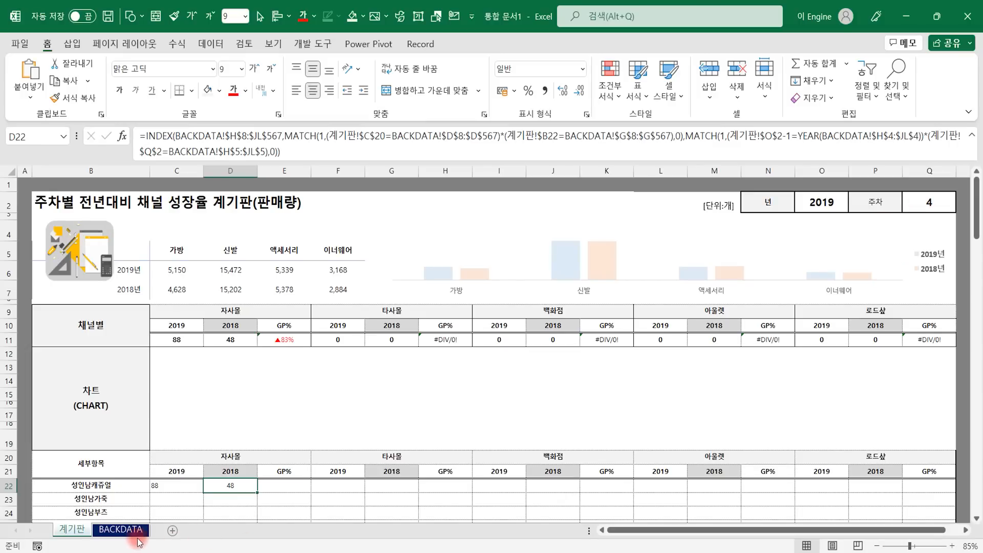
# Check the D22 result against BACKDATA where the 자사몰 성인남캐쥬얼 row 8 crosses the 2018-01 4주차 column K
pyautogui.click(134, 533)
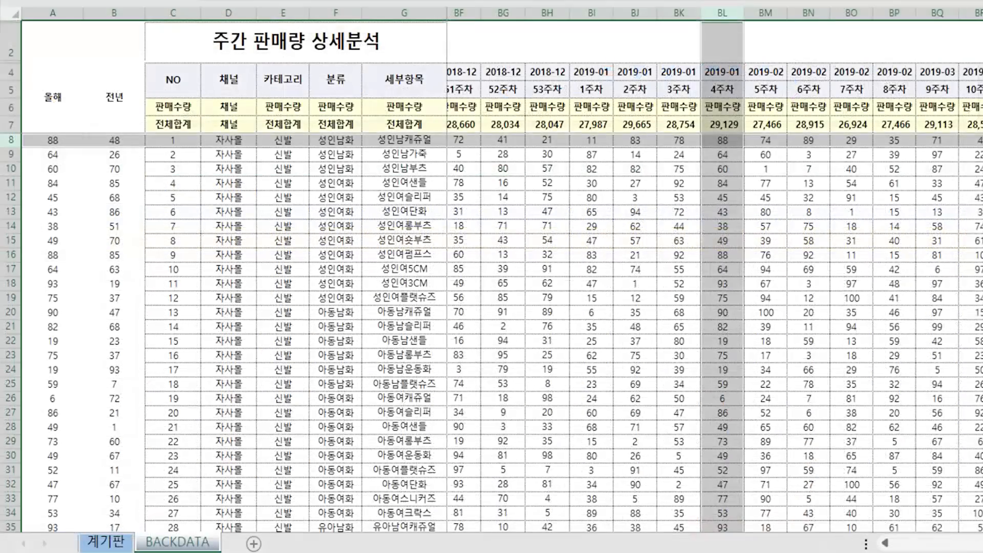
pyautogui.moveTo(692, 531); pyautogui.dragTo(633, 530)
pyautogui.moveTo(931, 547); pyautogui.dragTo(923, 546)
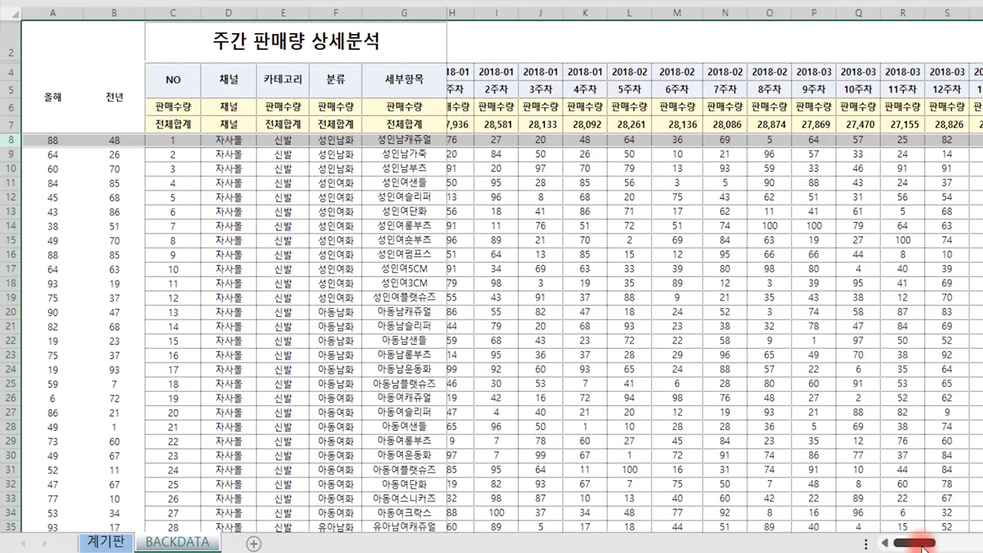
pyautogui.click(588, 11)
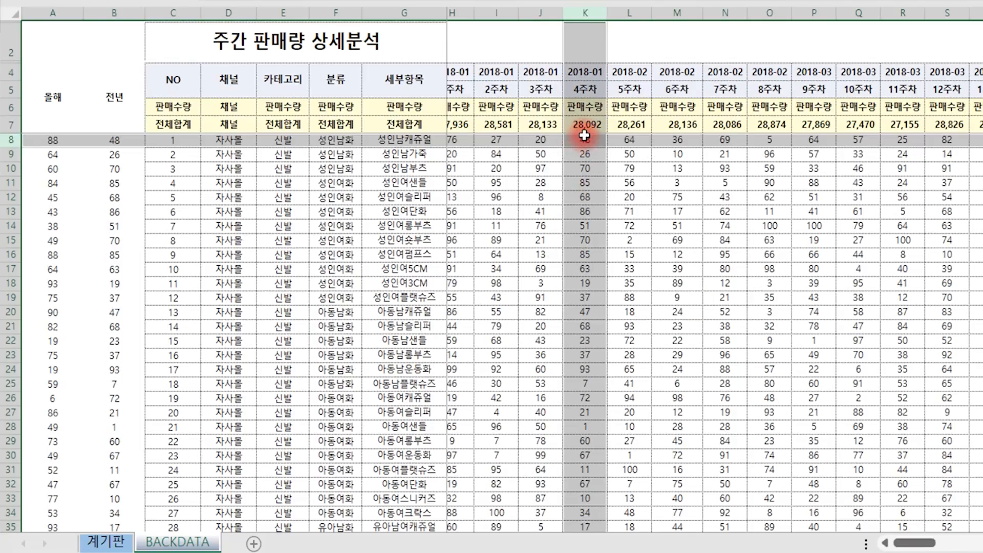
pyautogui.click(106, 541)
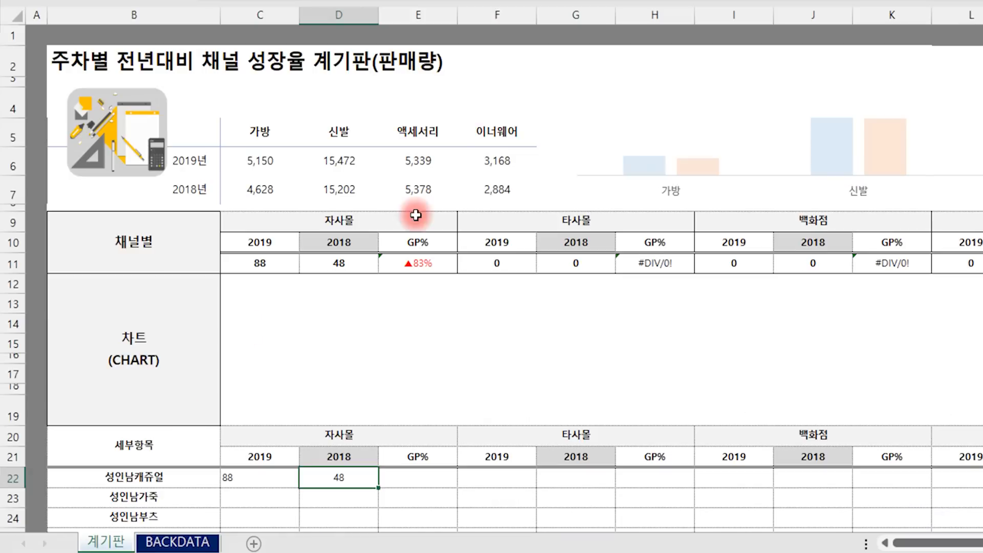
# Fill the C22:D22 formulas down the whole 자사몰 item list of the 계기판 sheet without copying formatting
pyautogui.scroll(-2, 364, 470)
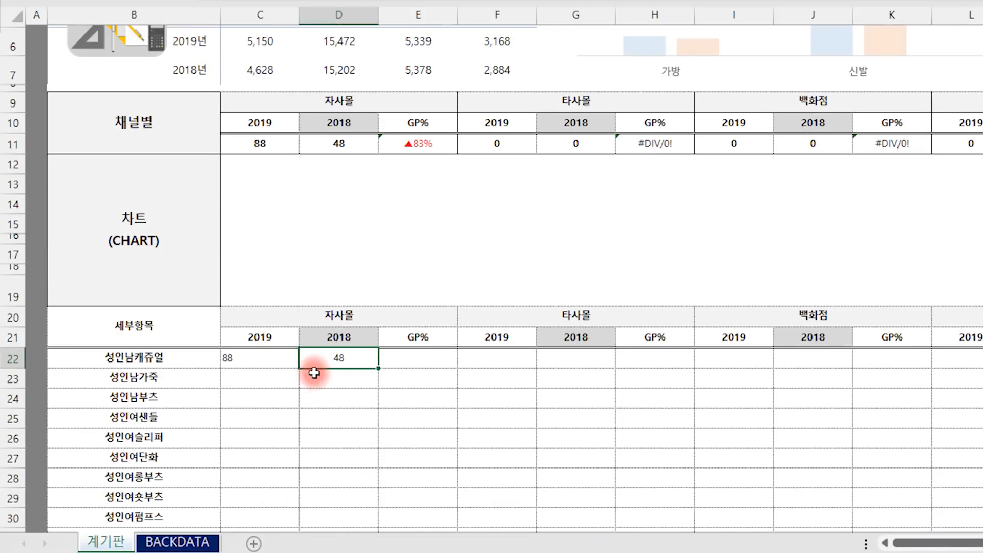
pyautogui.click(275, 358)
pyautogui.moveTo(274, 357); pyautogui.dragTo(324, 360)
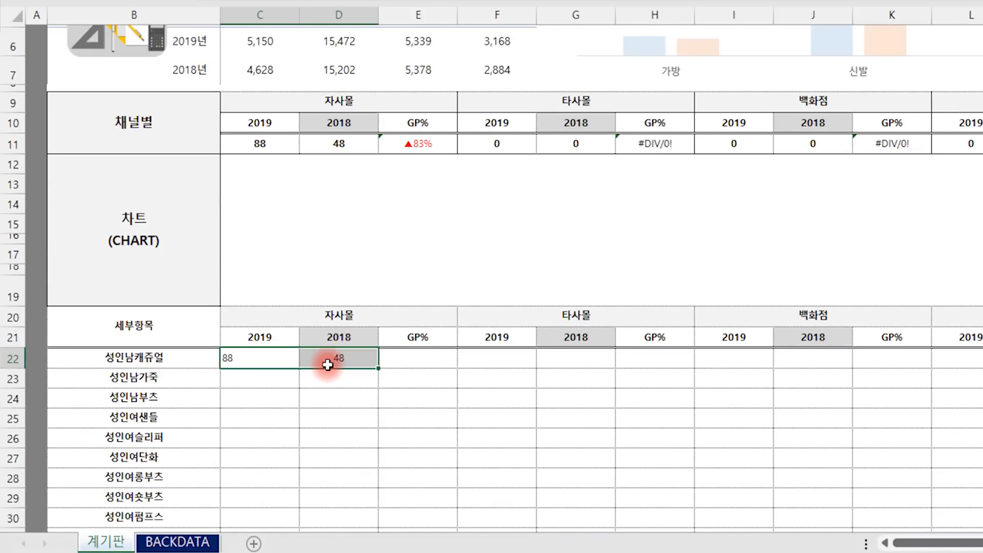
pyautogui.doubleClick(378, 369)
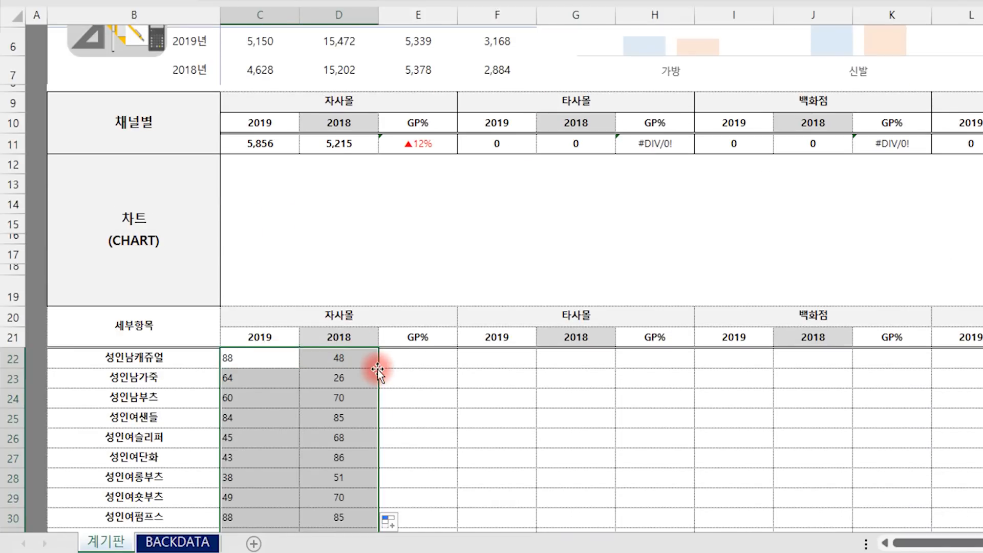
pyautogui.click(388, 521)
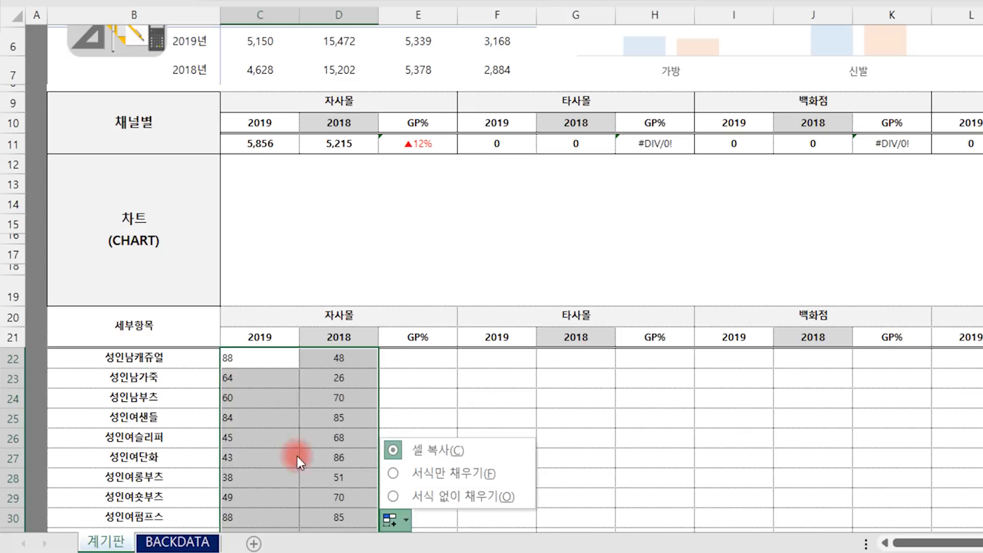
pyautogui.click(467, 497)
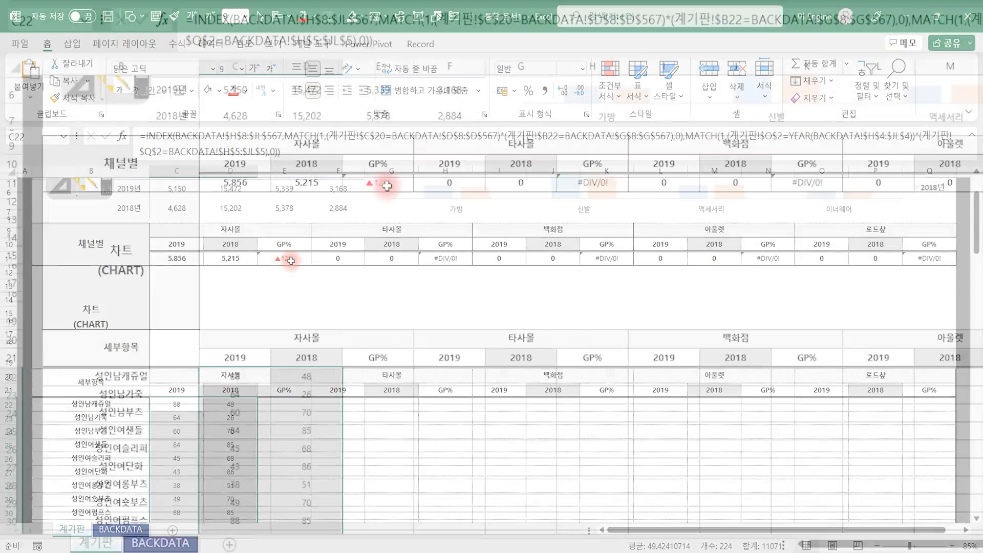
# Copy the GP% growth formula from E11 into E22 and check that it reads =C22/D22-1
pyautogui.click(387, 186)
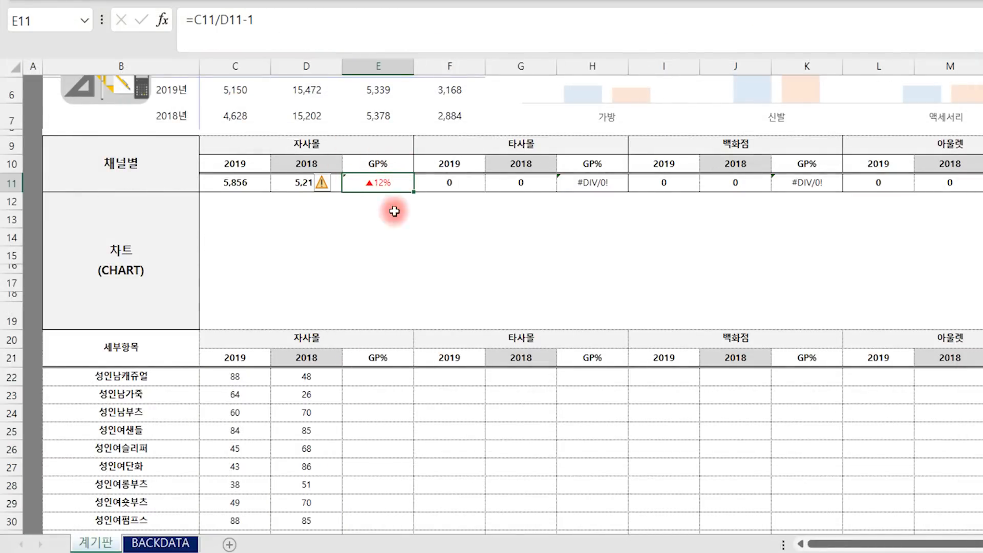
pyautogui.click(384, 378)
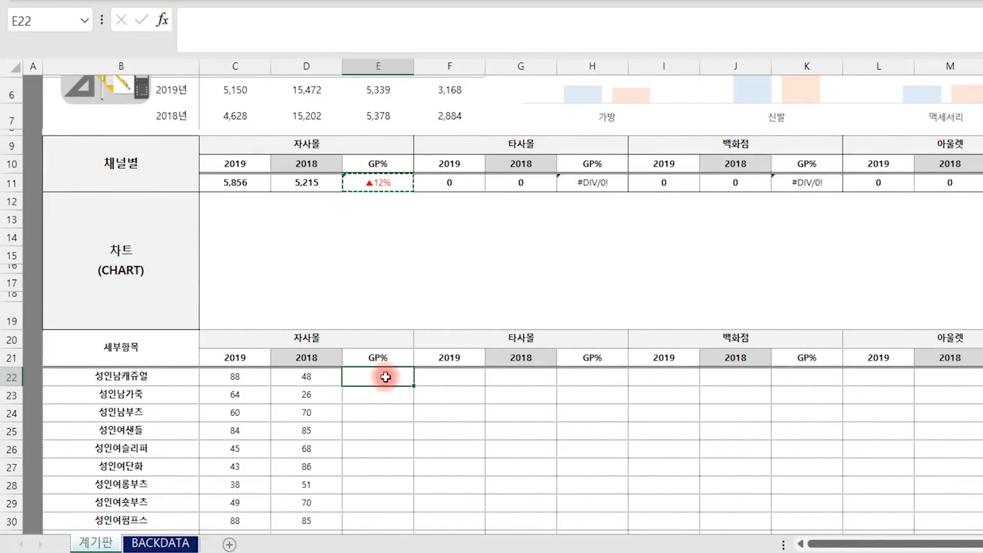
pyautogui.hotkey('ctrl', 'v')
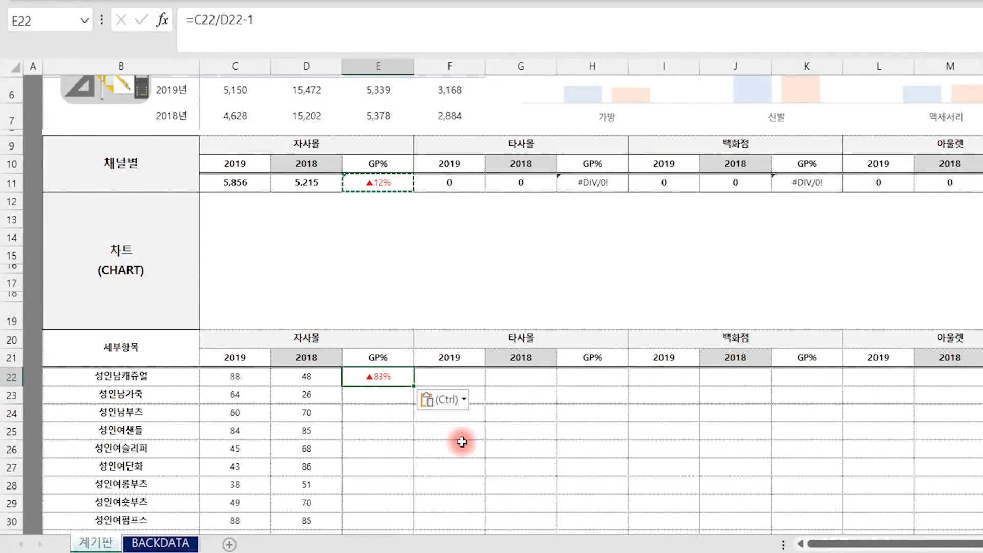
pyautogui.click(387, 187)
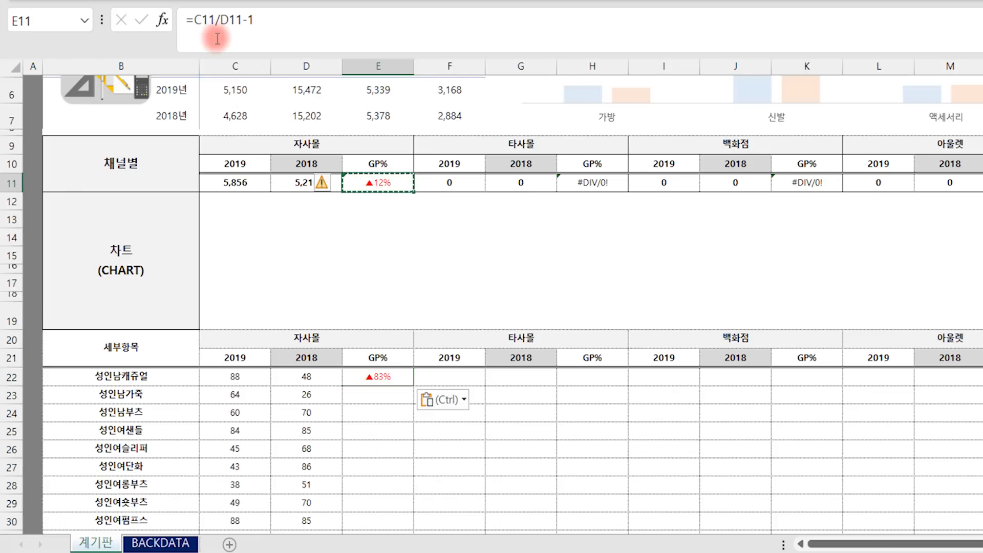
pyautogui.moveTo(492, 484); pyautogui.dragTo(461, 467)
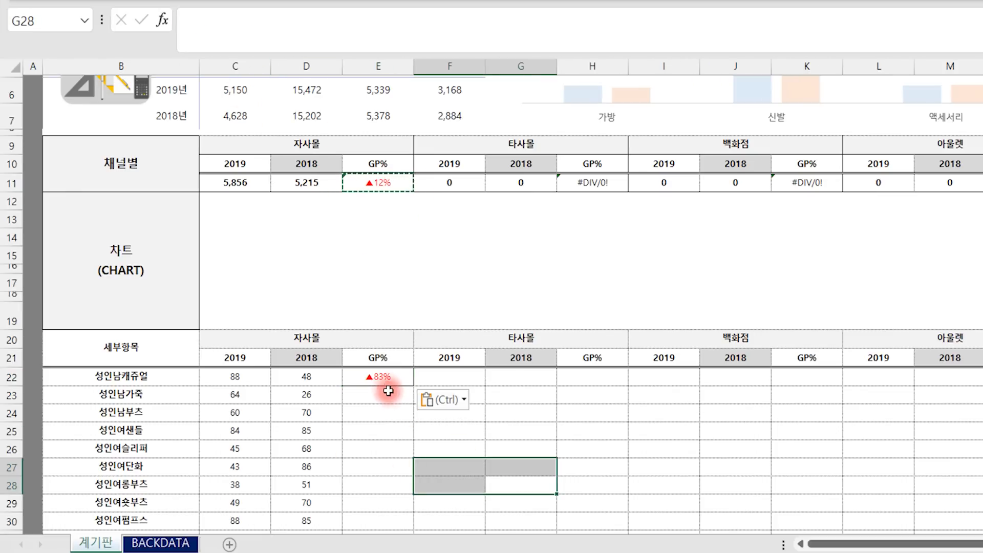
pyautogui.doubleClick(385, 380)
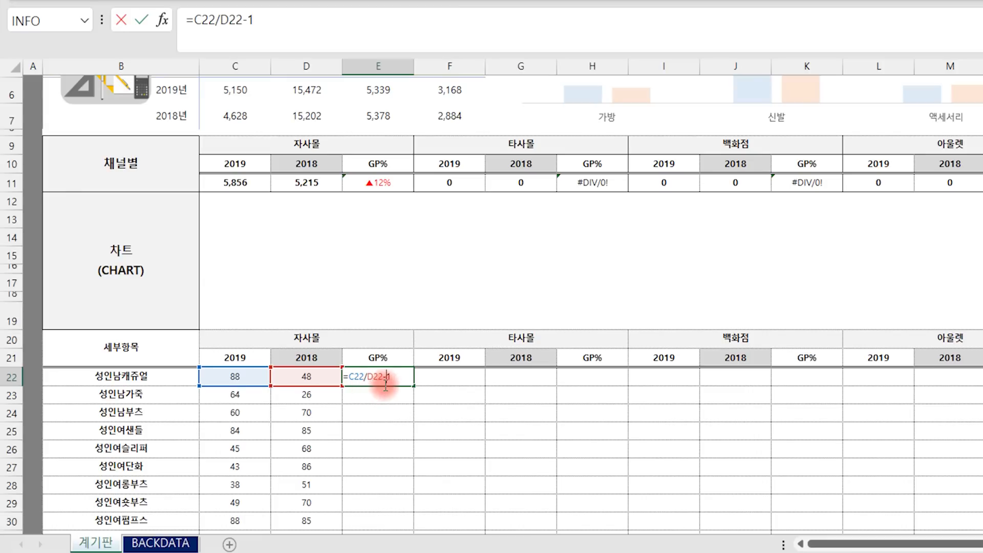
pyautogui.click(411, 400)
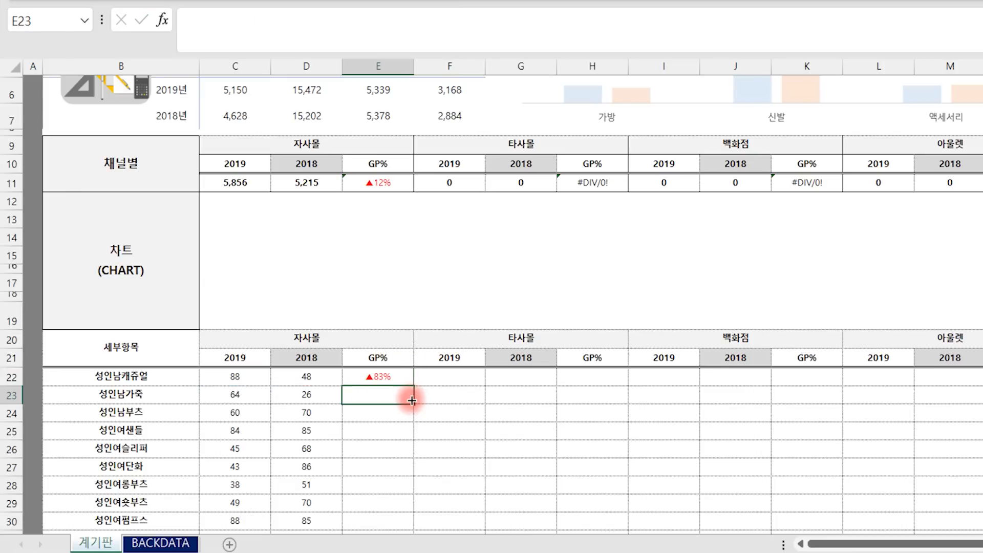
pyautogui.click(424, 423)
# Fill the E22 GP% formula down the 자사몰 item rows without copying formatting
pyautogui.click(377, 379)
pyautogui.doubleClick(414, 388)
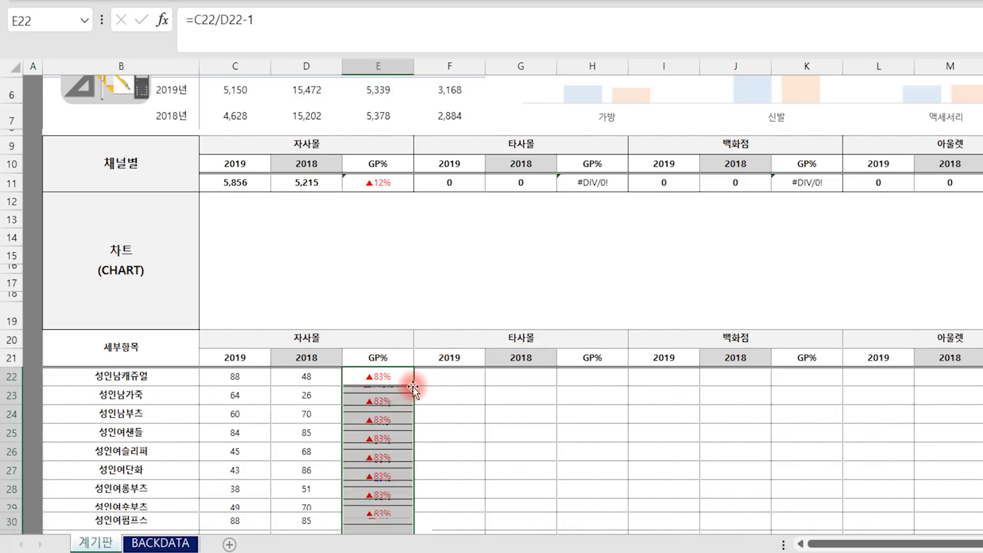
pyautogui.click(425, 522)
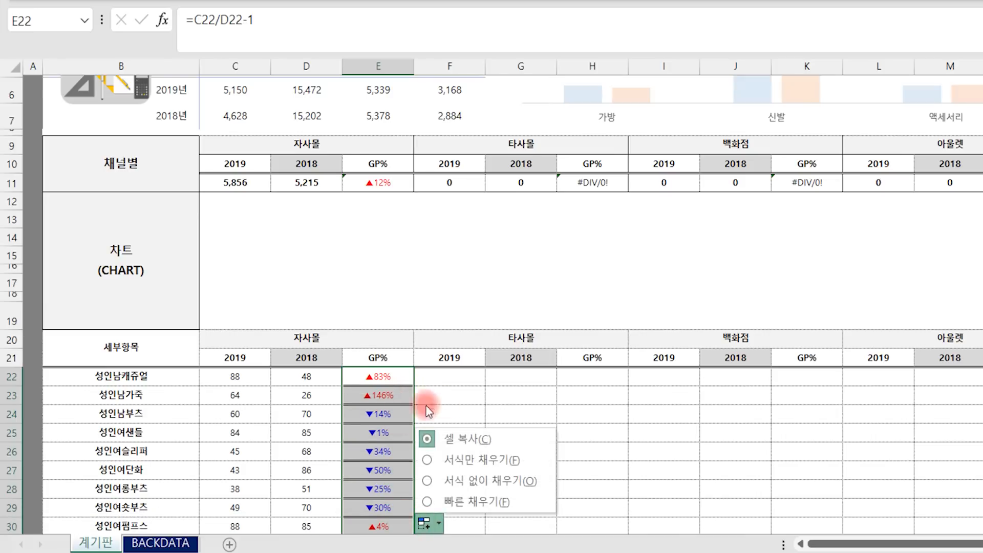
pyautogui.click(490, 480)
pyautogui.click(498, 420)
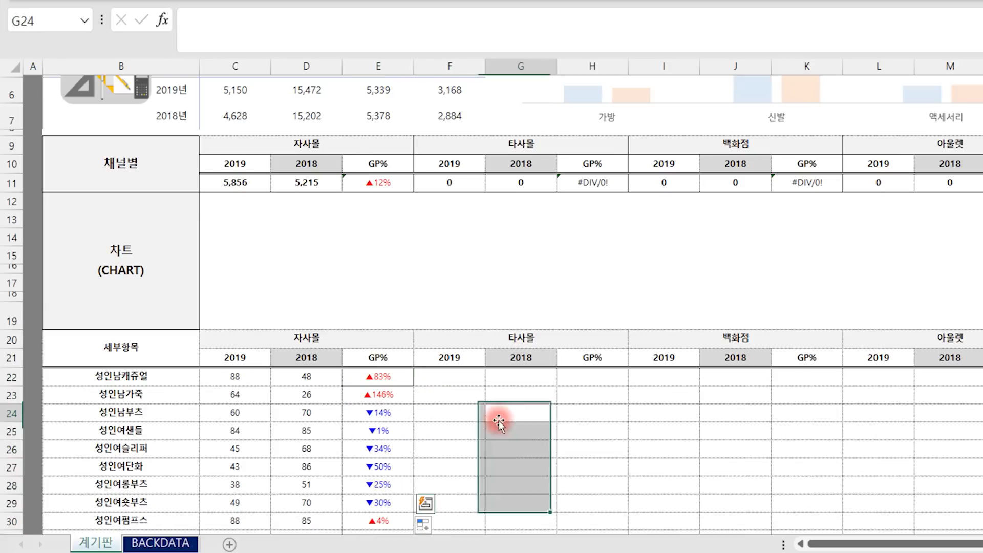
# Review the border settings in the cell format of E23
pyautogui.click(383, 394)
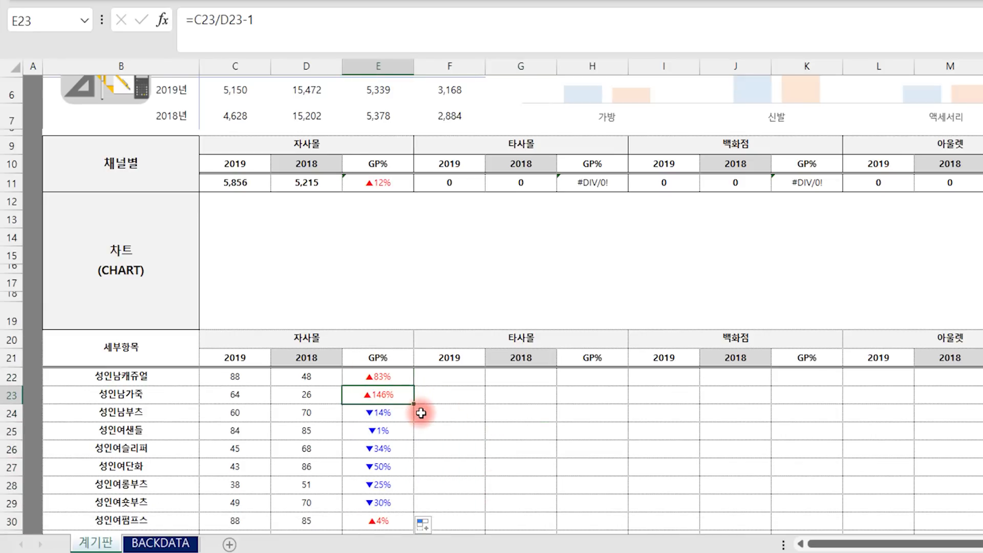
pyautogui.hotkey('ctrl', '1')
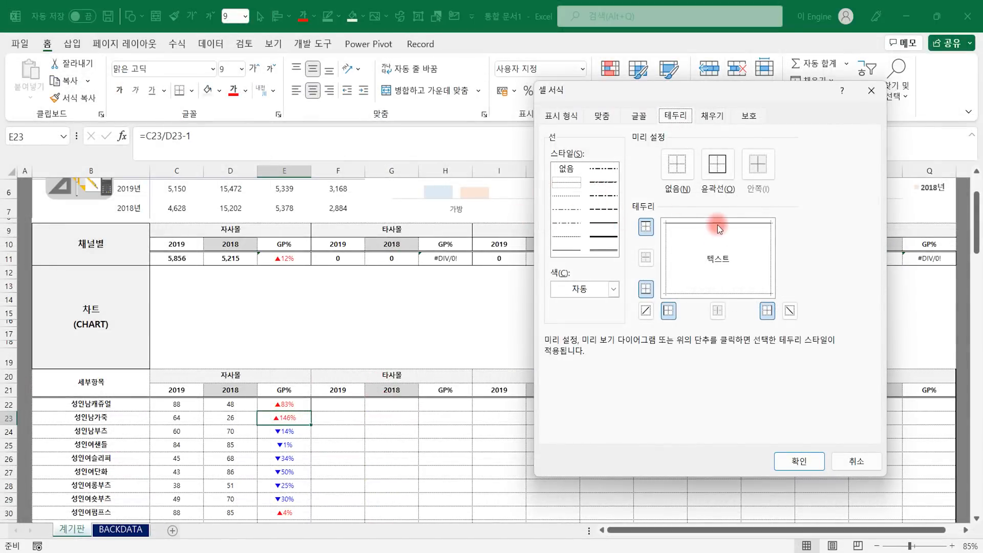
pyautogui.click(797, 461)
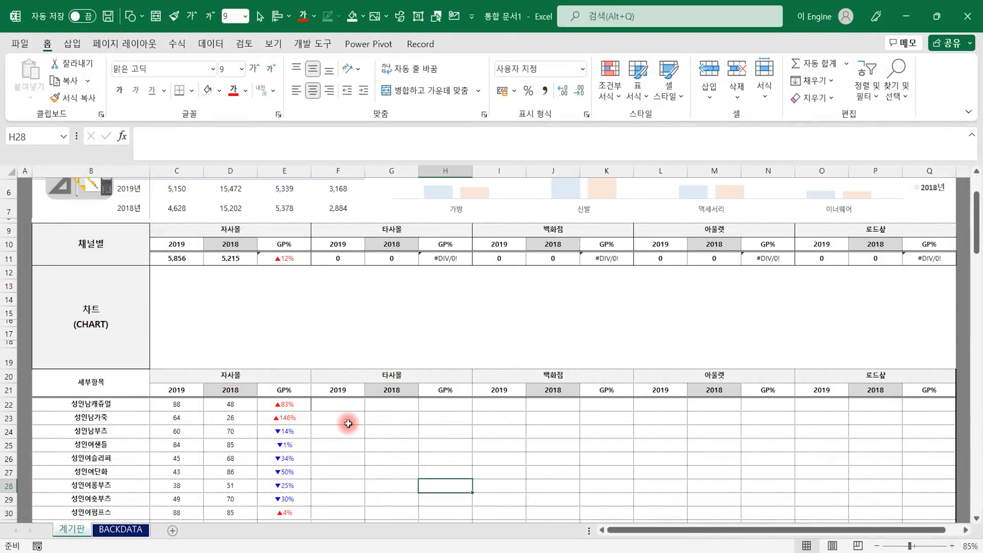
# Copy the 자사몰 block C22:E133 and paste it into the 타사몰 columns starting at F22
pyautogui.moveTo(180, 403); pyautogui.dragTo(280, 406)
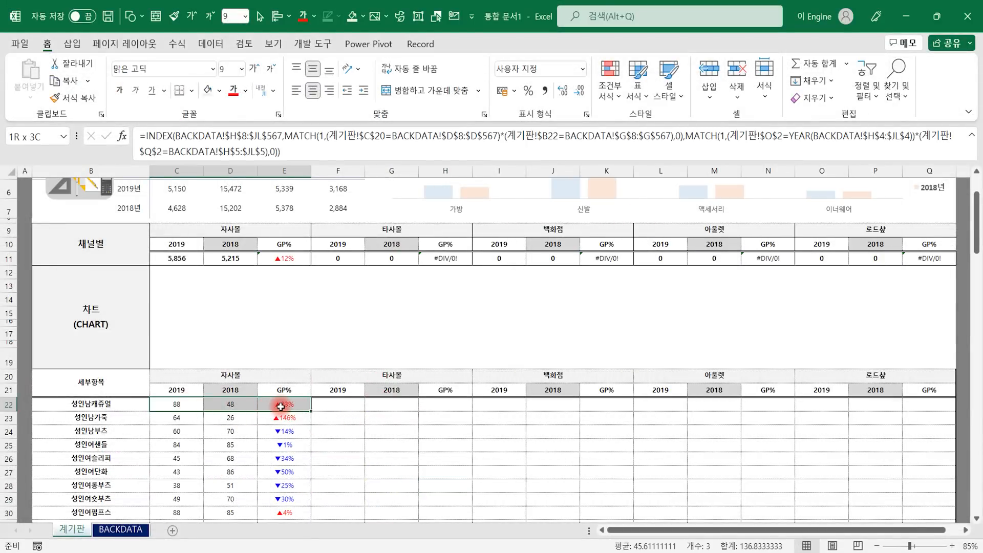
pyautogui.hotkey('ctrl', 'shift', 'Down')
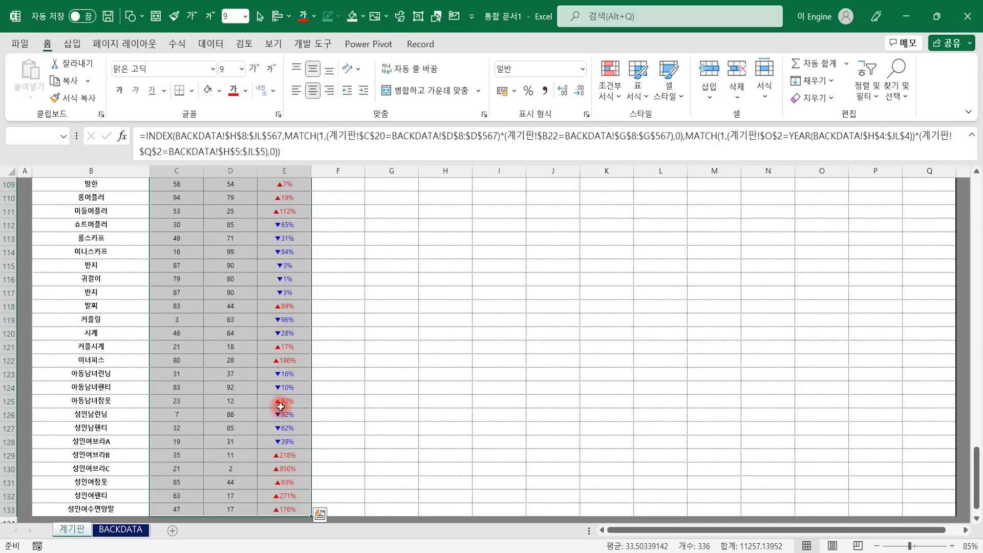
pyautogui.hotkey('ctrl', 'c')
pyautogui.press('Right')
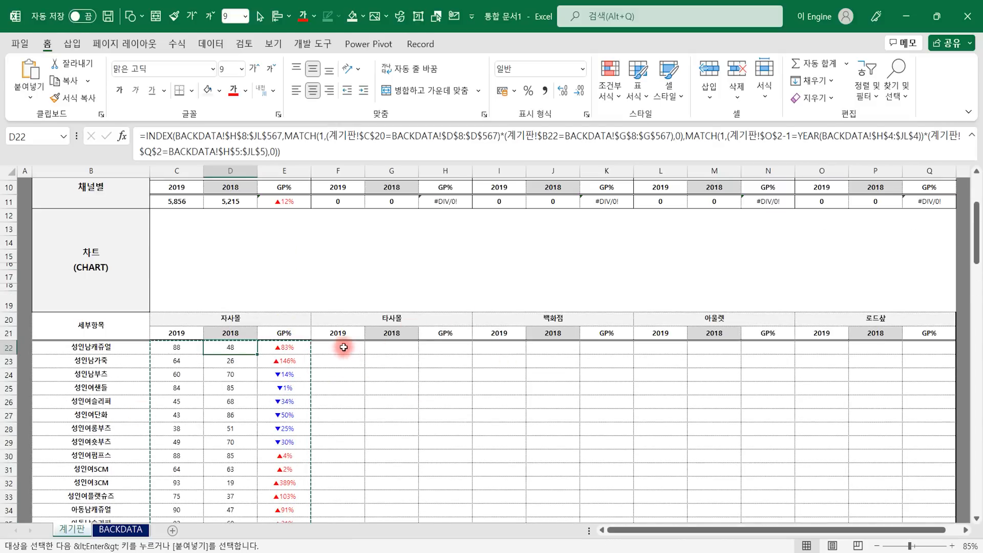
pyautogui.click(343, 347)
pyautogui.hotkey('ctrl', 'v')
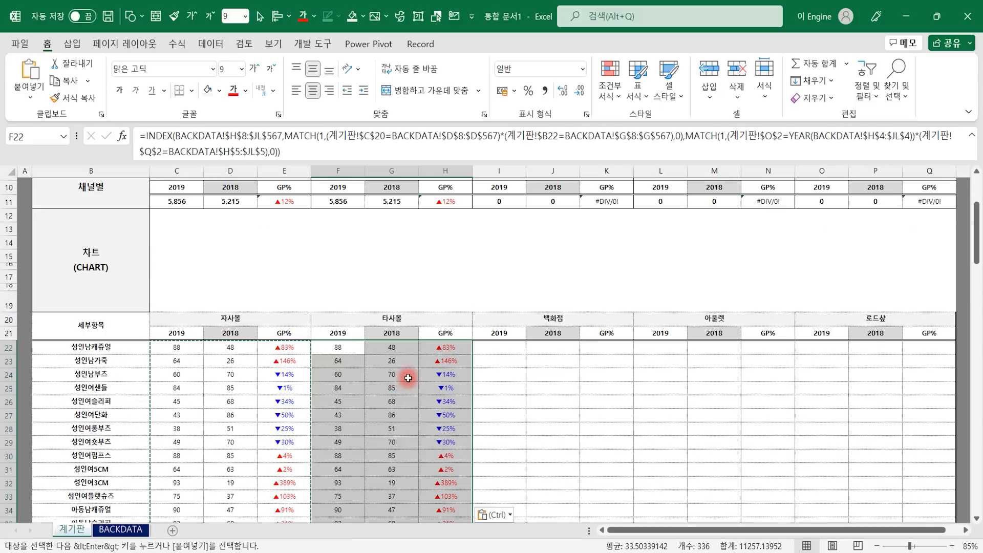
# Paste the copied 자사몰 block into the 백화점, 아울렛 and 로드샵 columns starting at I22, L22 and O22
pyautogui.click(501, 348)
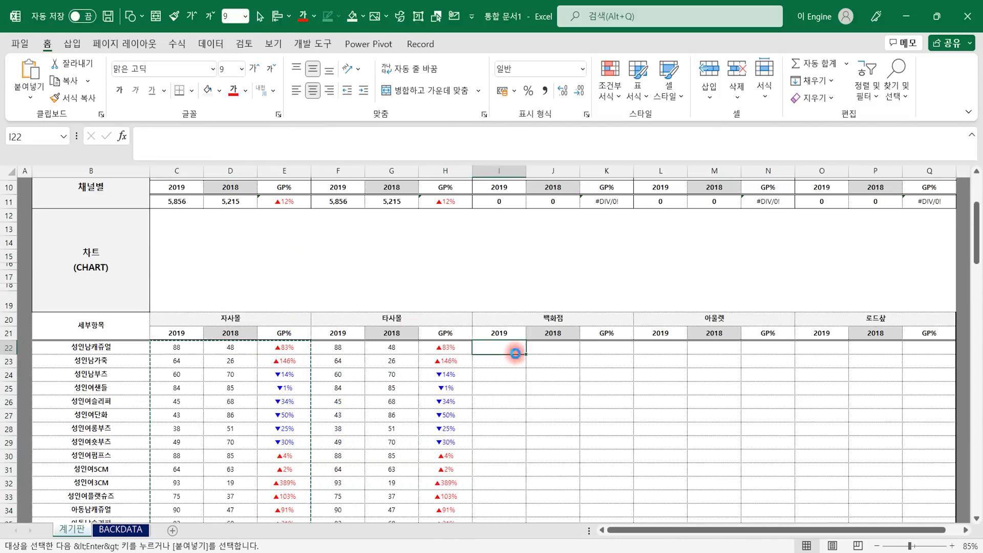
pyautogui.hotkey('ctrl', 'v')
pyautogui.click(656, 345)
pyautogui.hotkey('ctrl', 'v')
pyautogui.click(819, 346)
pyautogui.hotkey('ctrl', 'v')
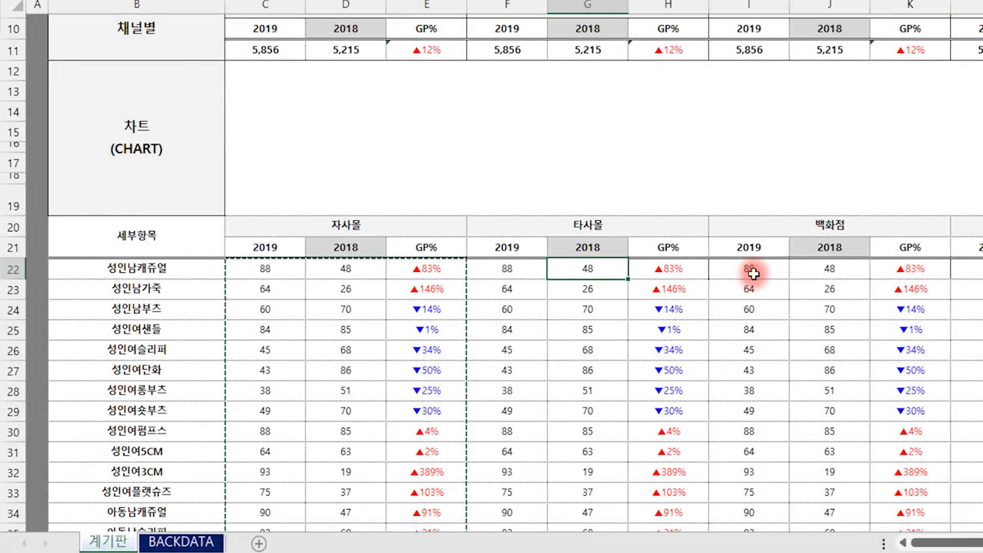
# Point the F22 formula's channel reference to the 타사몰 header F20 and fill it down the item rows without copying formatting
pyautogui.click(588, 352)
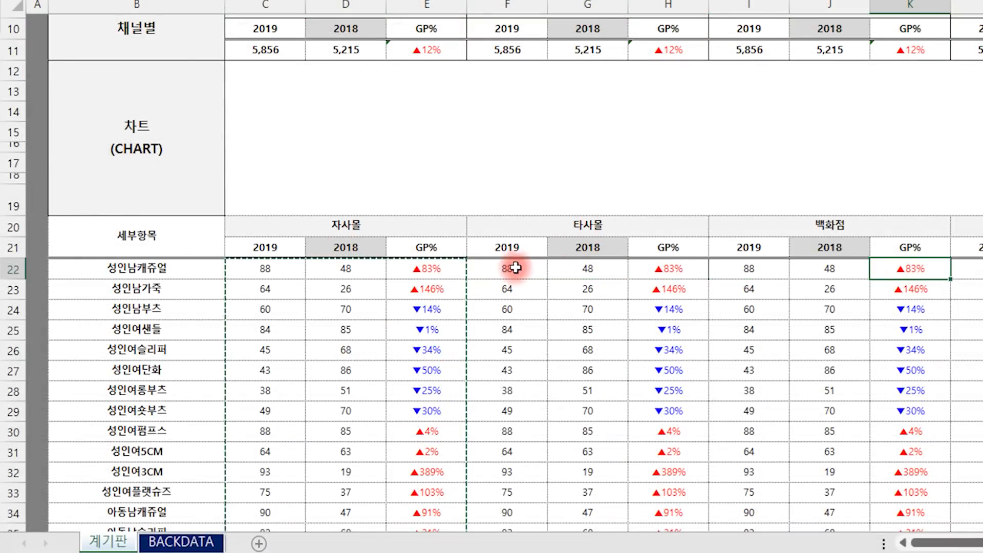
pyautogui.doubleClick(505, 268)
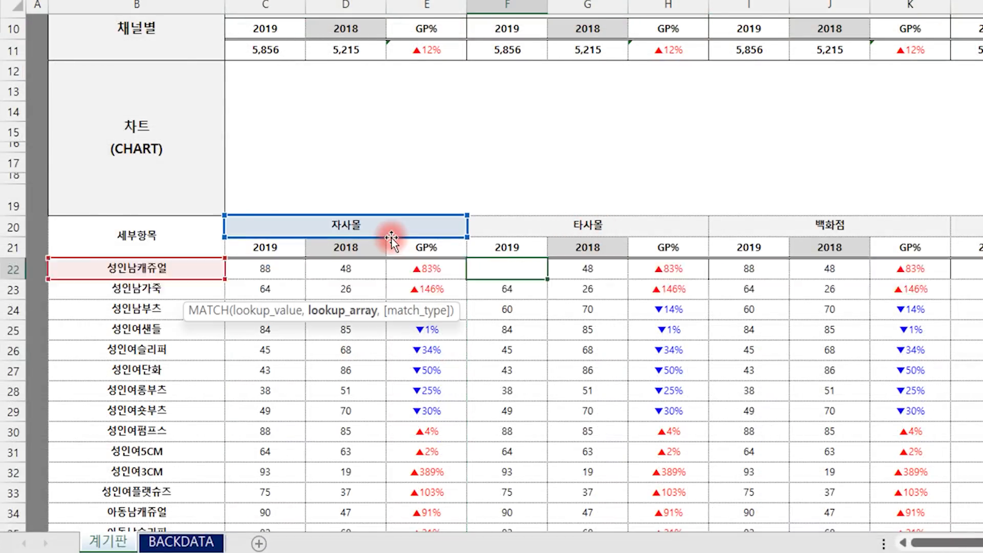
pyautogui.moveTo(391, 239); pyautogui.dragTo(594, 228)
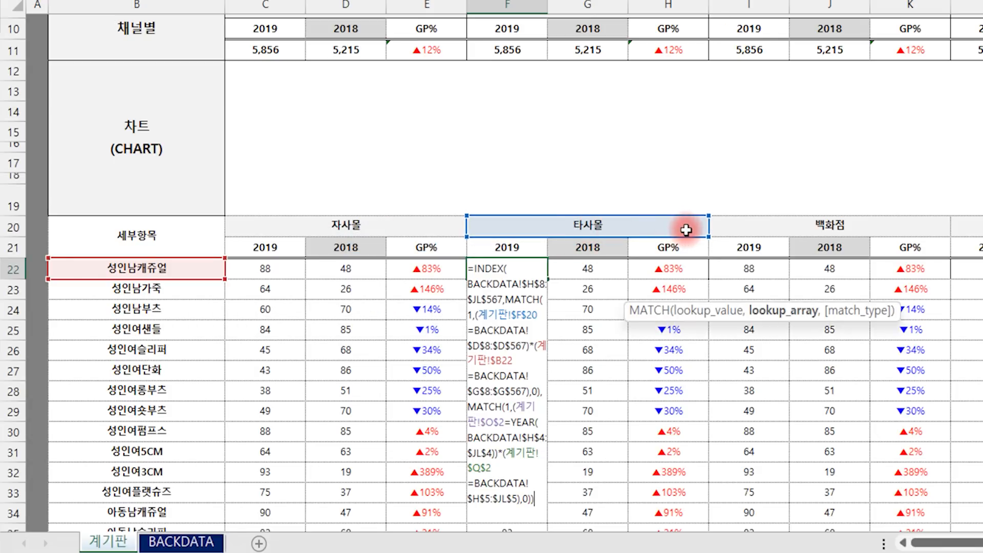
pyautogui.press('Return')
pyautogui.press('Up')
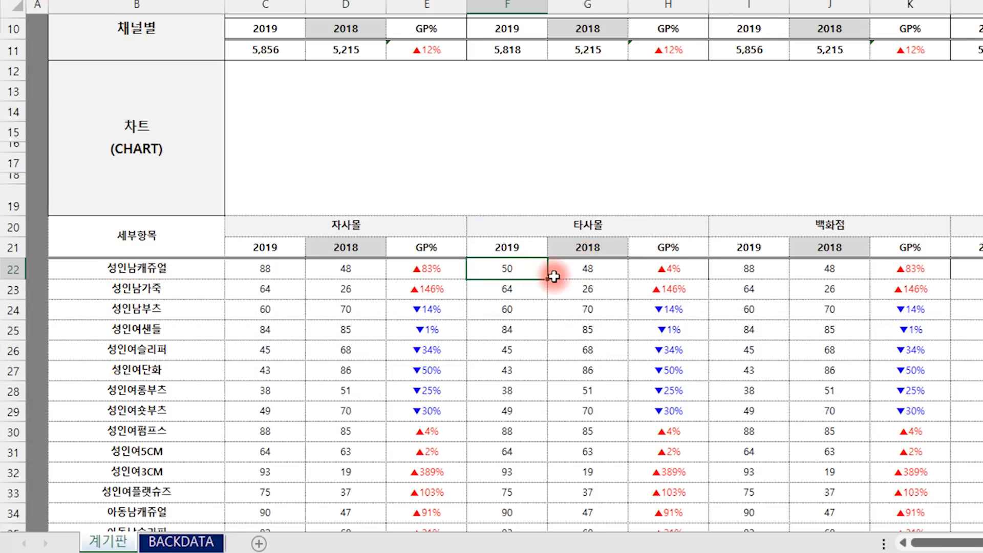
pyautogui.doubleClick(549, 280)
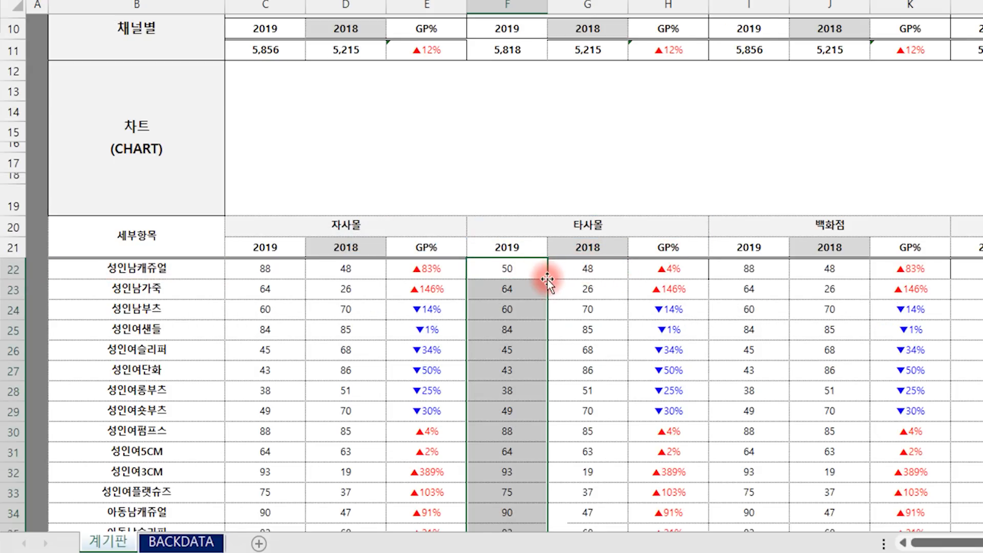
pyautogui.click(559, 519)
pyautogui.click(629, 466)
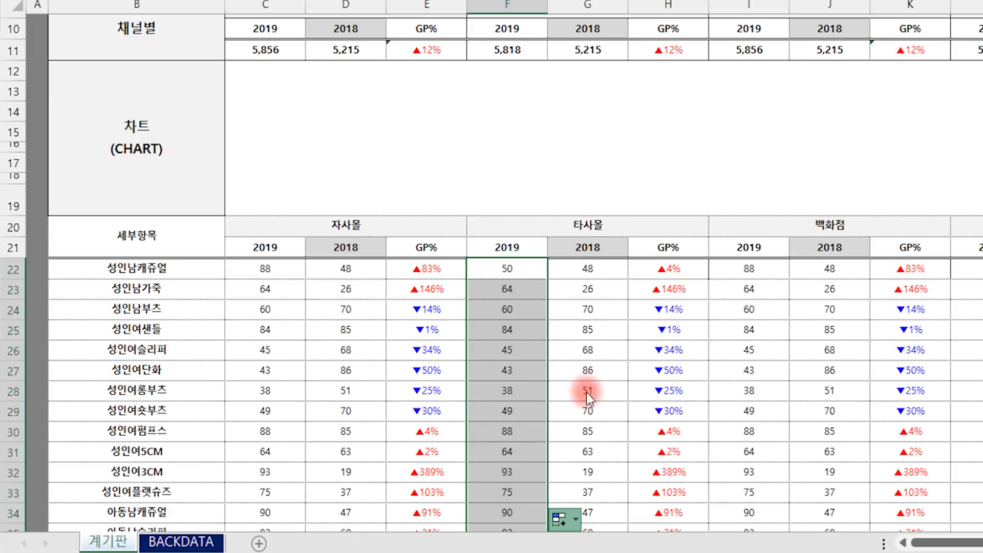
# Point the prior-year formula in G22 to the 타사몰 header F20 and fill it down the item rows
pyautogui.doubleClick(588, 269)
pyautogui.moveTo(416, 238); pyautogui.dragTo(599, 225)
pyautogui.press('Return')
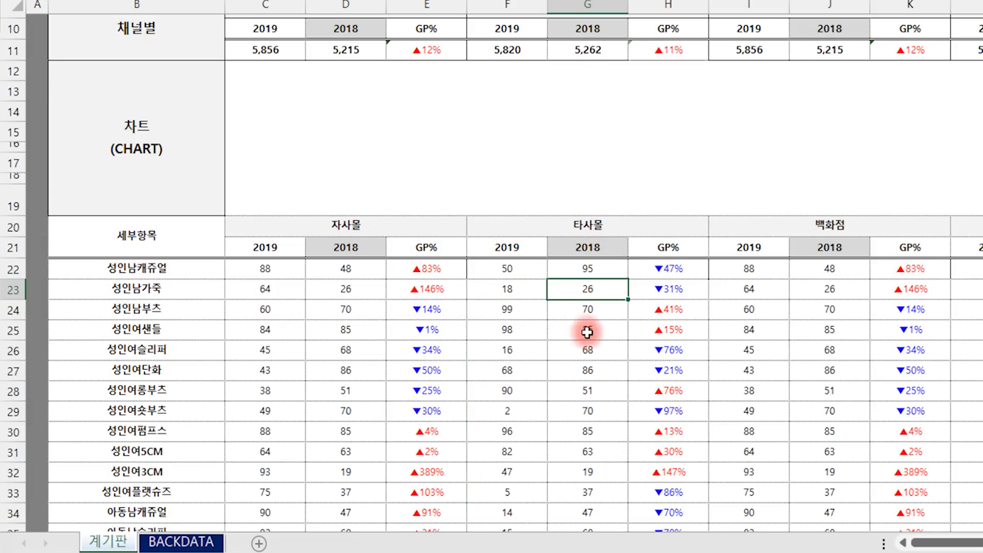
pyautogui.click(605, 274)
pyautogui.doubleClick(628, 279)
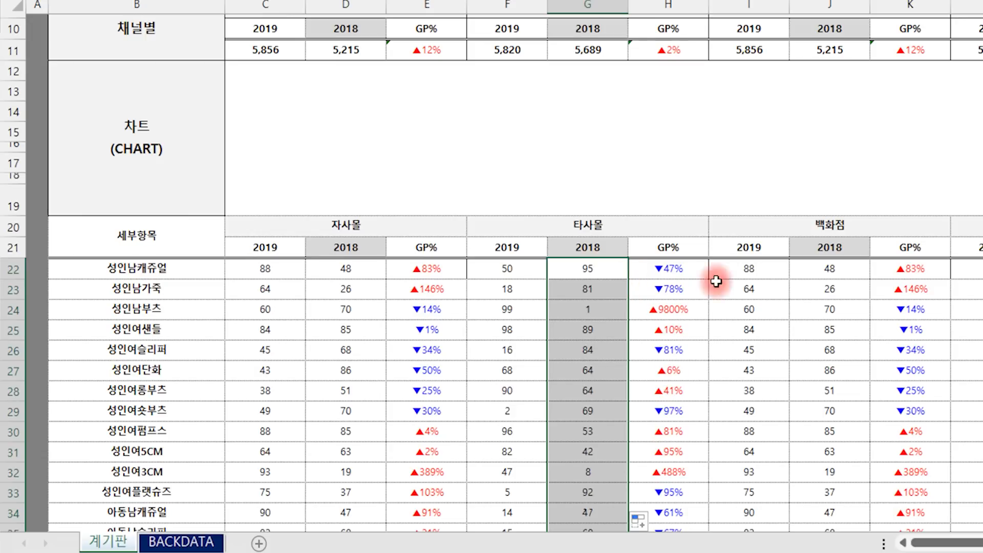
# Point the current-year formula in I22 to the 백화점 header I20 and fill it down the item rows
pyautogui.click(773, 268)
pyautogui.doubleClick(774, 268)
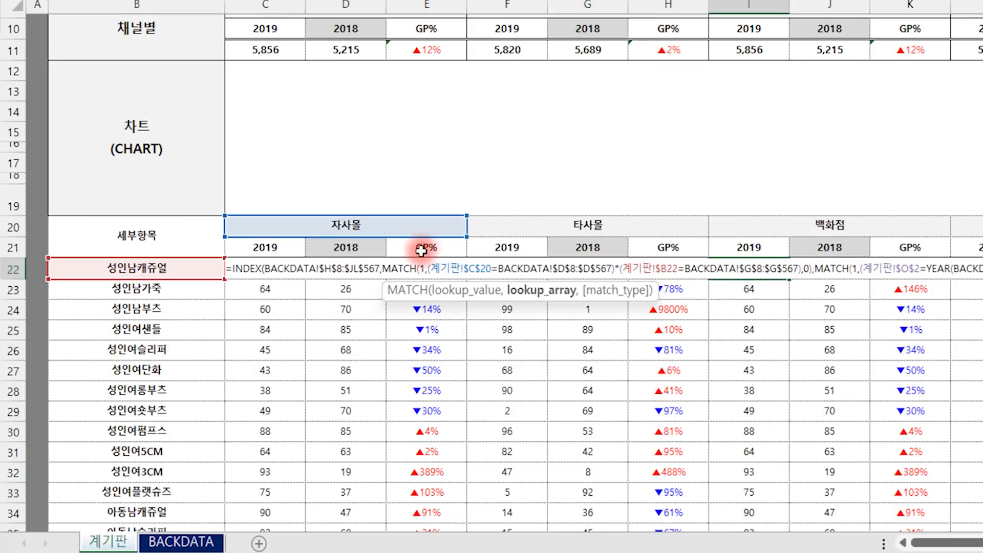
pyautogui.moveTo(422, 239); pyautogui.dragTo(806, 223)
pyautogui.press('Return')
pyautogui.click(768, 269)
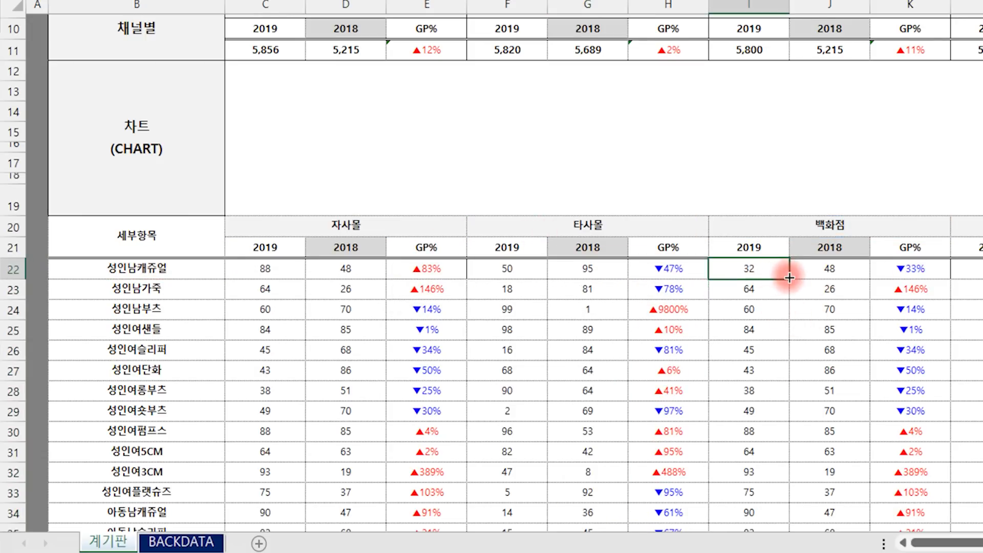
pyautogui.doubleClick(789, 279)
# Point the prior-year formula in J22 to the 백화점 header I20 and fill it down the item rows
pyautogui.click(837, 268)
pyautogui.doubleClick(837, 268)
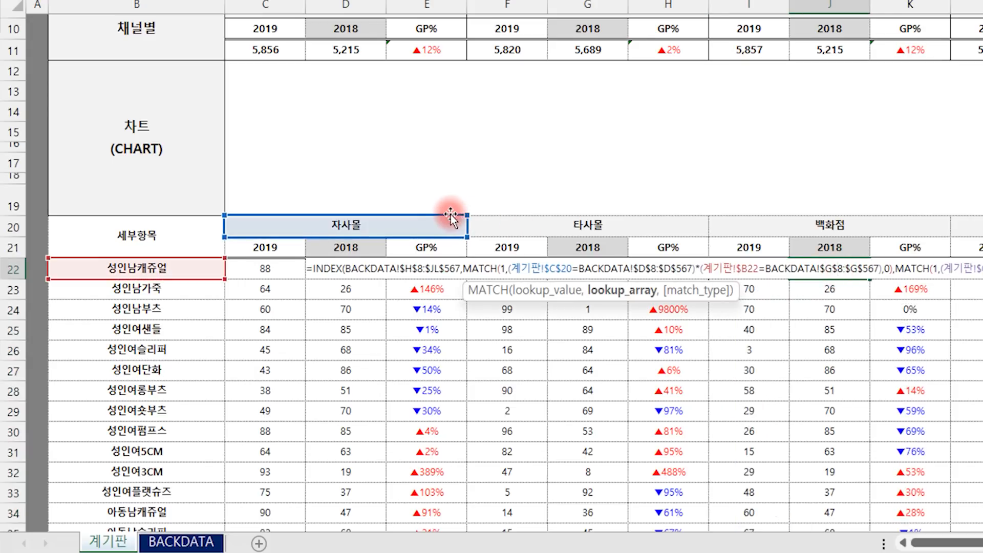
pyautogui.moveTo(450, 213); pyautogui.dragTo(828, 219)
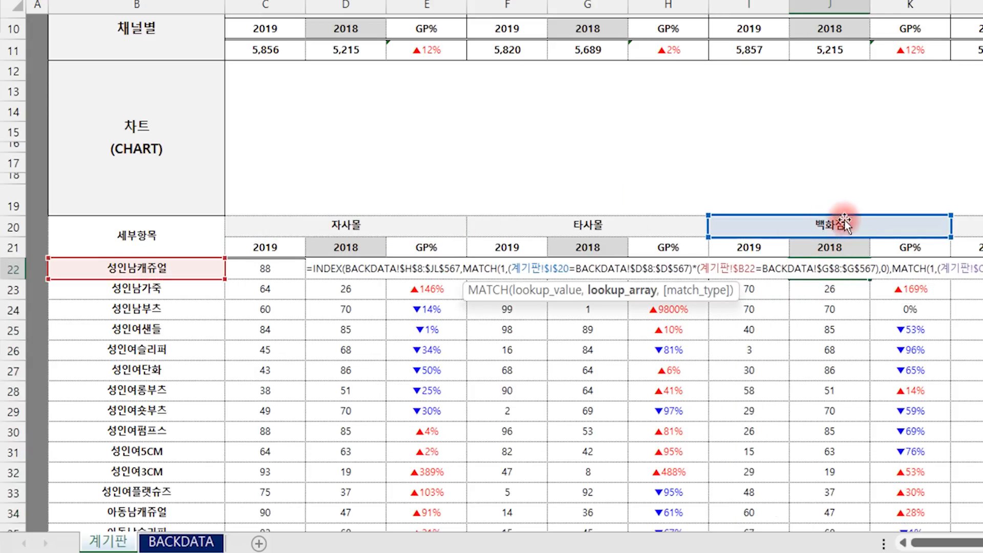
pyautogui.press('Return')
pyautogui.click(844, 269)
pyautogui.doubleClick(872, 279)
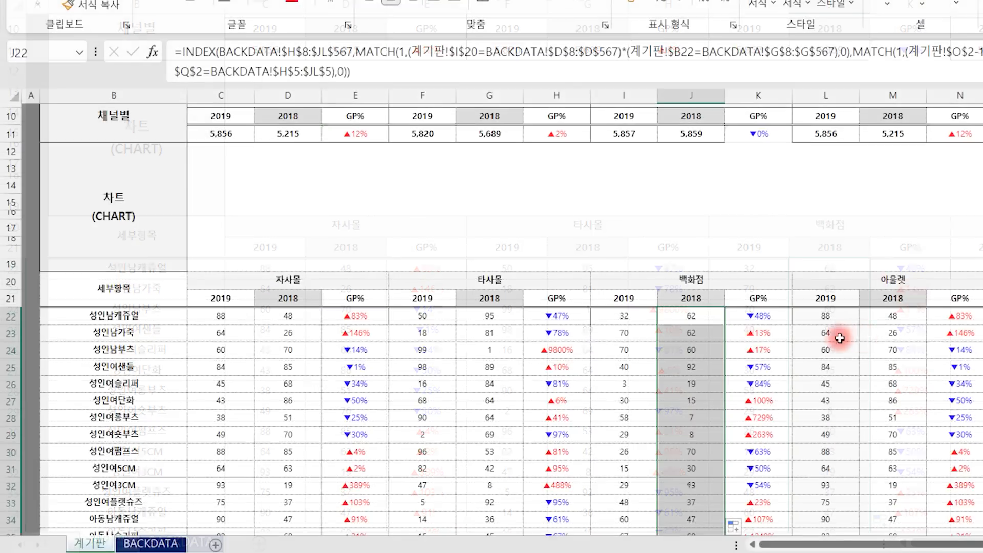
# Point the current-year formula in L22 to the 아울렛 header L20 and fill it down the item rows
pyautogui.doubleClick(838, 315)
pyautogui.moveTo(360, 298); pyautogui.dragTo(853, 299)
pyautogui.press('Return')
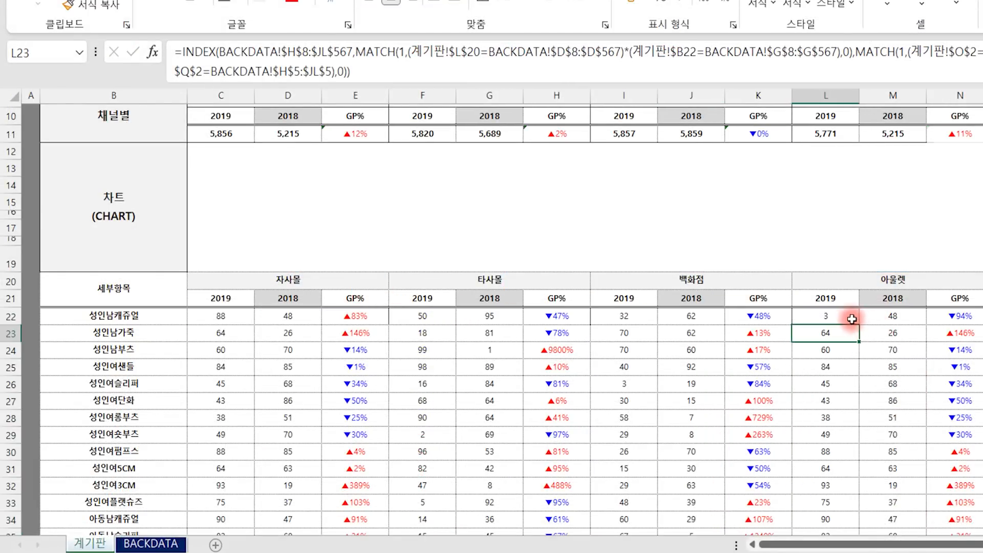
pyautogui.click(852, 317)
pyautogui.doubleClick(859, 326)
# Point the prior-year formula in M22 to the 아울렛 header L20 and fill it down the item rows
pyautogui.doubleClick(892, 316)
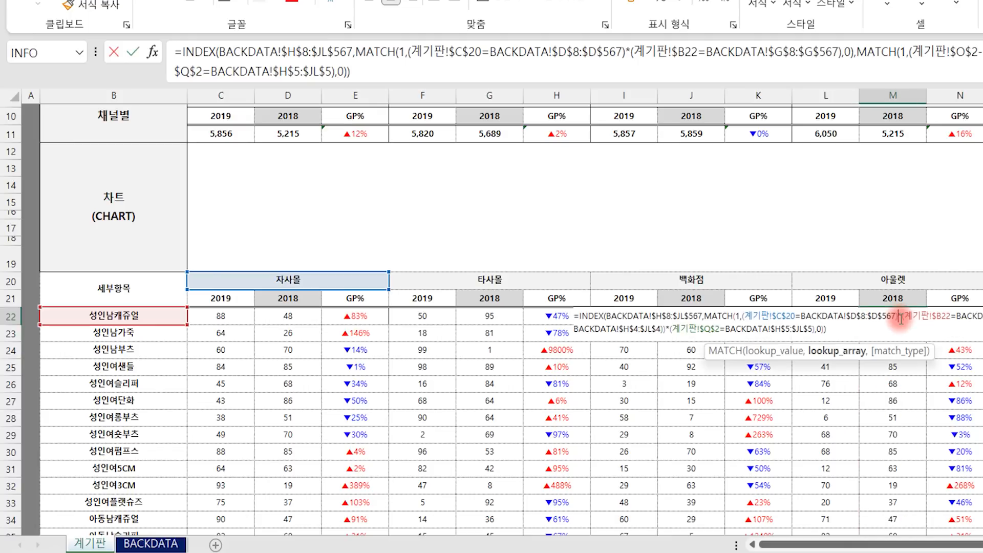
pyautogui.moveTo(354, 293); pyautogui.dragTo(914, 303)
pyautogui.press('Return')
pyautogui.click(913, 314)
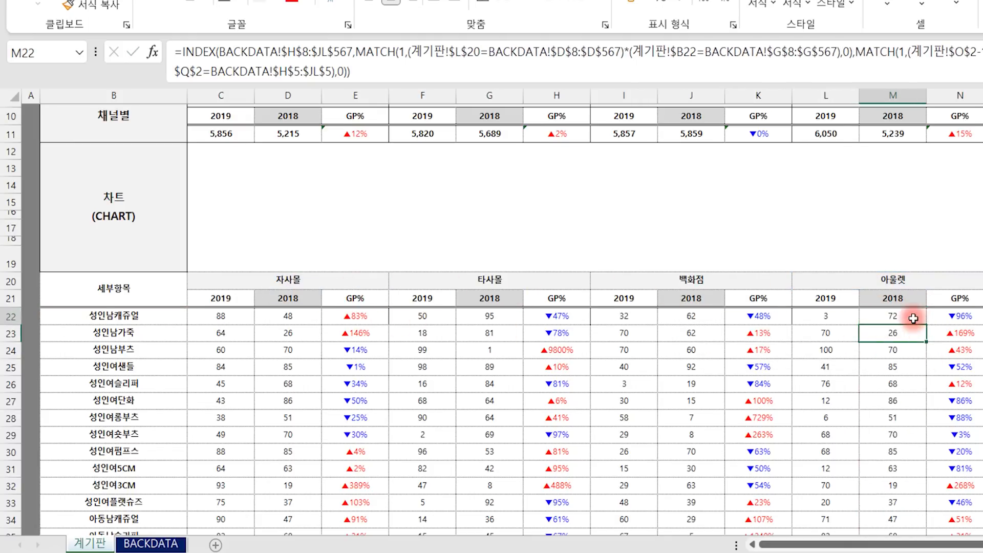
pyautogui.doubleClick(926, 325)
# Point the current-year formula in O22 to the 로드샵 header O20 and fill it down the item rows
pyautogui.doubleClick(821, 347)
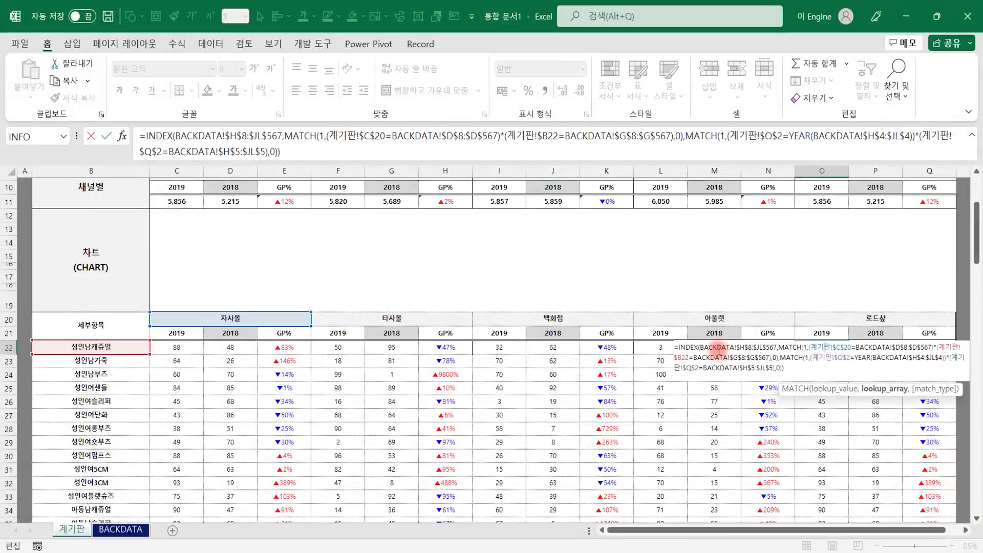
pyautogui.moveTo(277, 328); pyautogui.dragTo(847, 323)
pyautogui.press('Return')
pyautogui.click(829, 349)
pyautogui.doubleClick(848, 354)
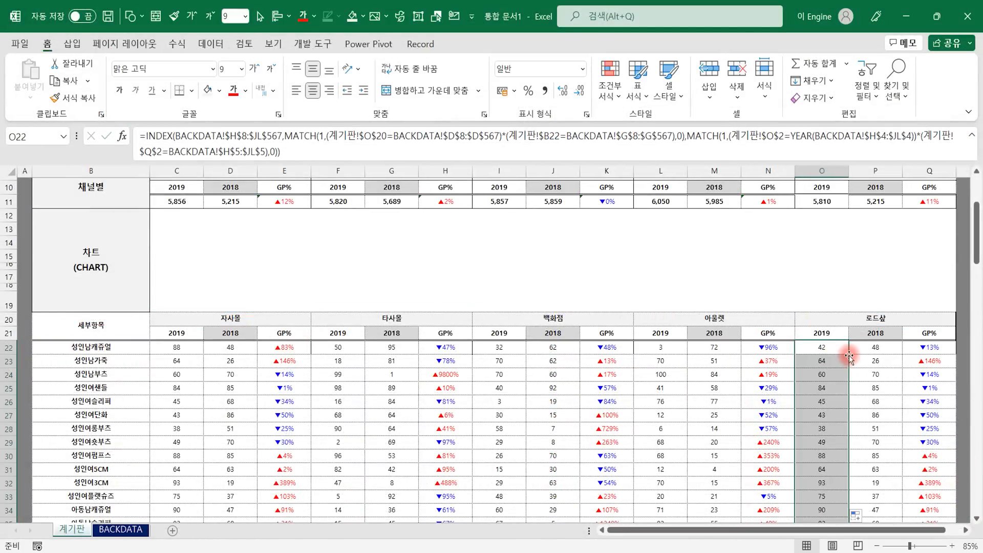
# Point the prior-year formula in P22 to the 로드샵 header O20 and fill it down the item rows
pyautogui.doubleClick(876, 347)
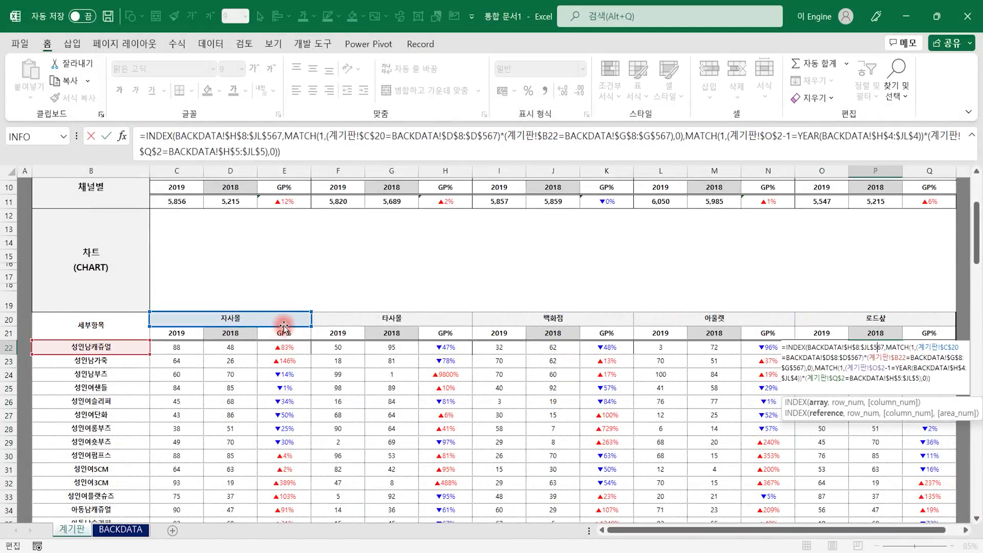
pyautogui.moveTo(281, 325); pyautogui.dragTo(849, 318)
pyautogui.press('Return')
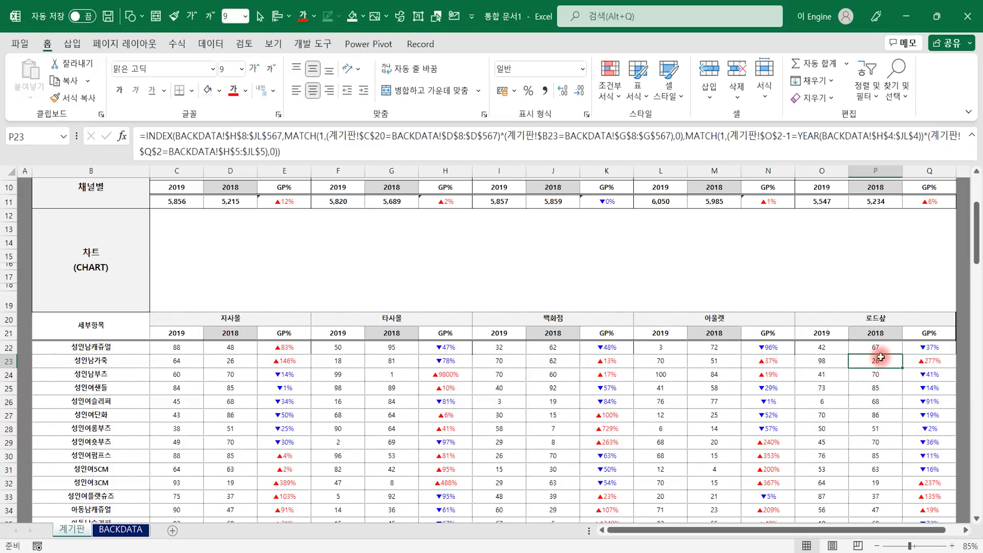
pyautogui.click(881, 350)
pyautogui.moveTo(888, 354); pyautogui.dragTo(891, 353)
pyautogui.click(532, 321)
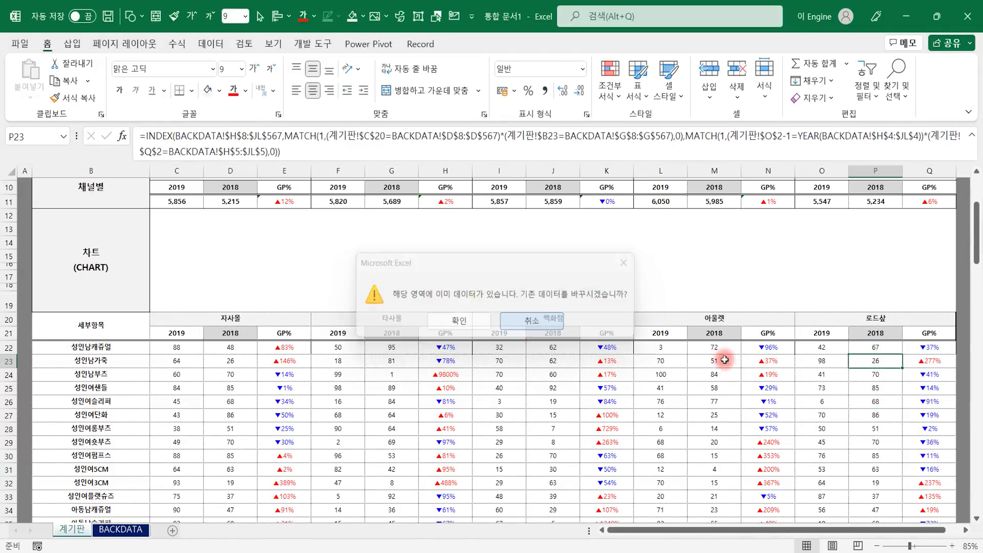
pyautogui.doubleClick(880, 349)
pyautogui.press('Escape')
pyautogui.doubleClick(902, 354)
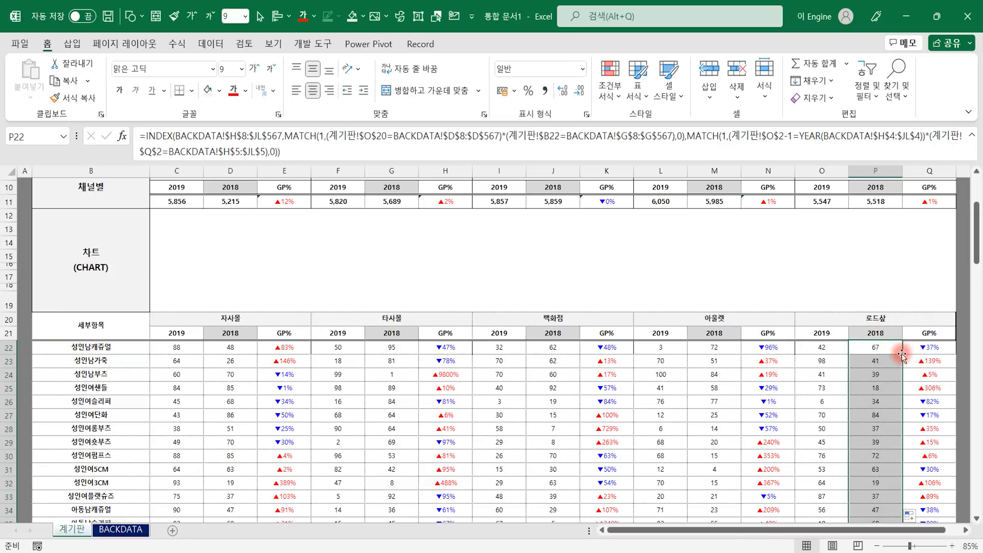
pyautogui.click(601, 430)
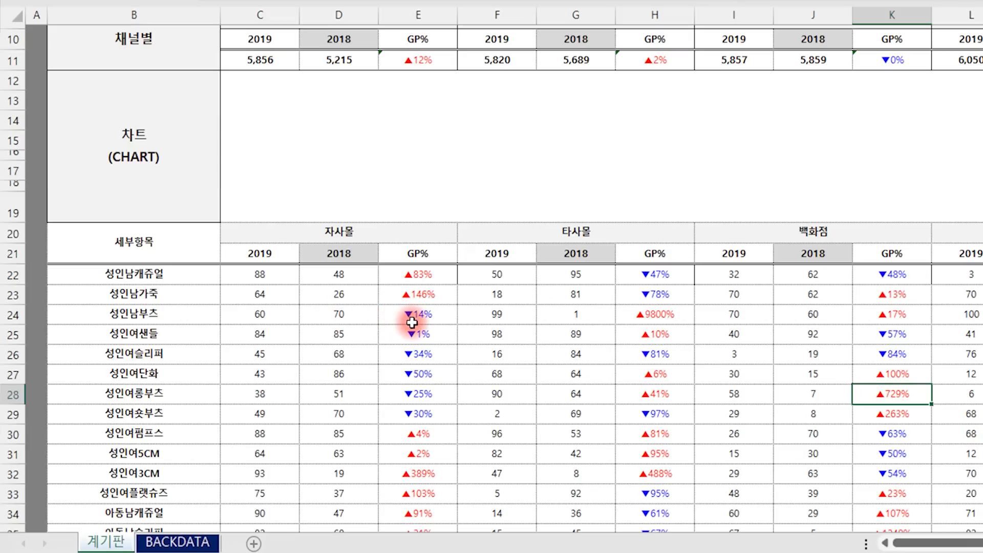
# Examine the custom number format that colours and marks the GP% value in E22
pyautogui.click(420, 279)
pyautogui.hotkey('ctrl', '1')
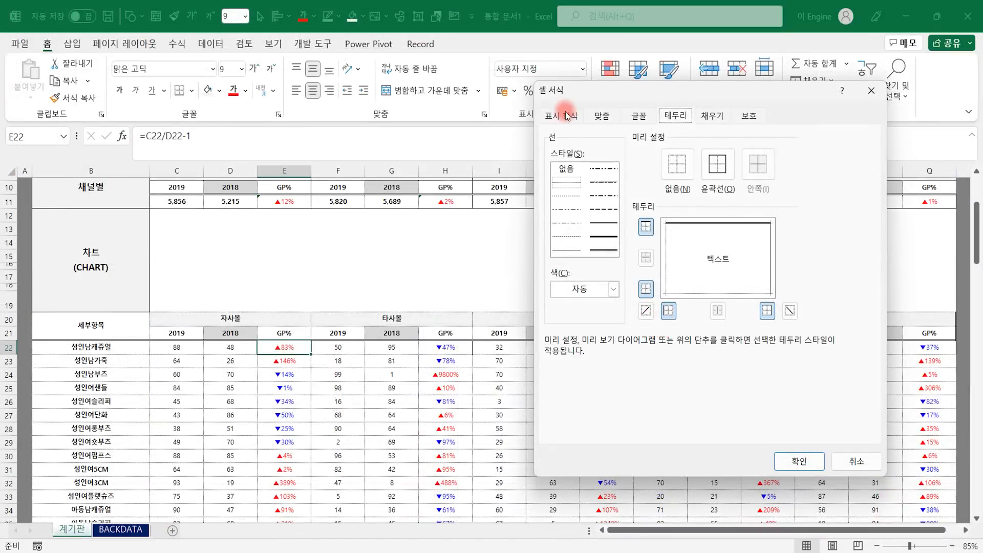
pyautogui.click(567, 117)
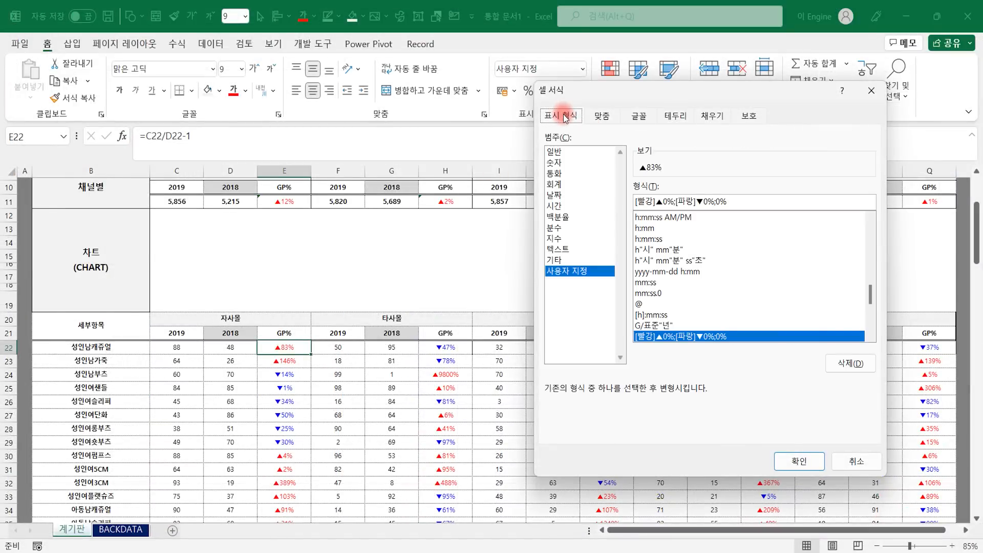
pyautogui.click(311, 324)
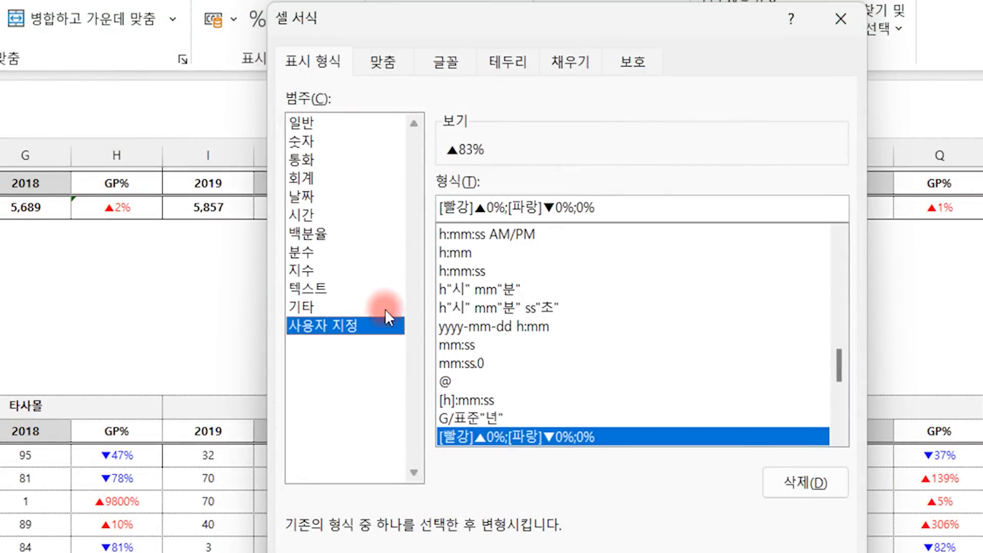
pyautogui.click(454, 211)
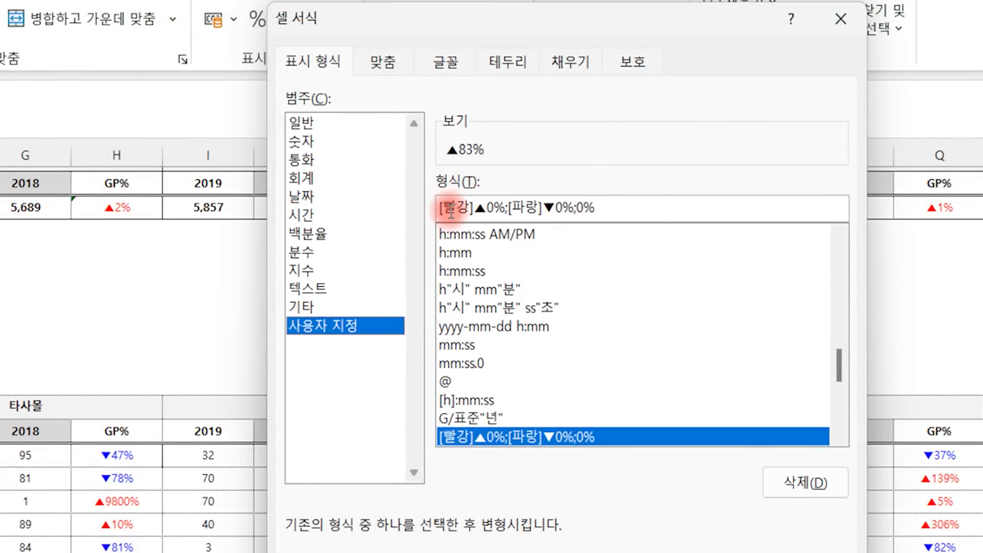
pyautogui.doubleClick(457, 206)
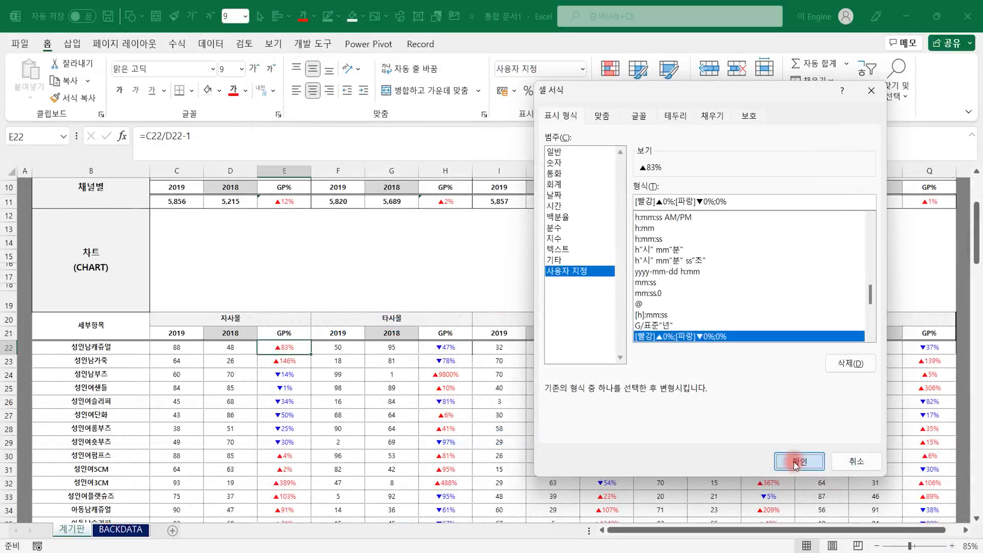
pyautogui.click(801, 461)
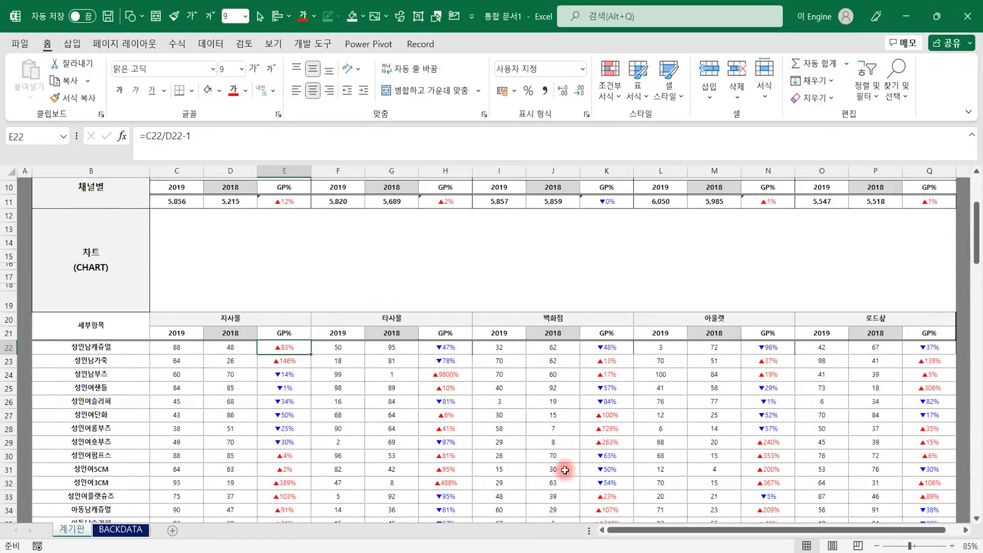
# Insert a 2-D line chart from the channel summary range C9:Q11
pyautogui.scroll(3, 476, 441)
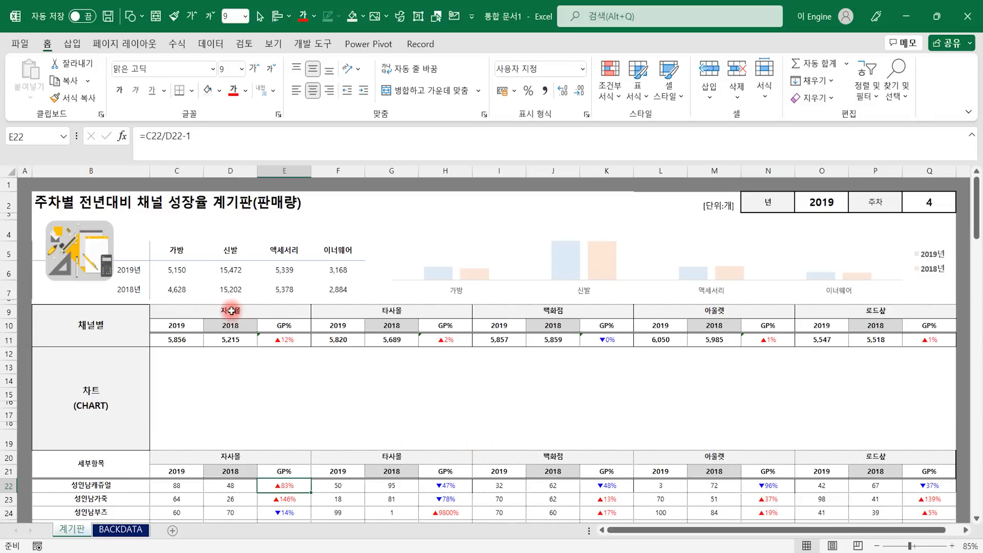
pyautogui.moveTo(231, 311); pyautogui.dragTo(911, 340)
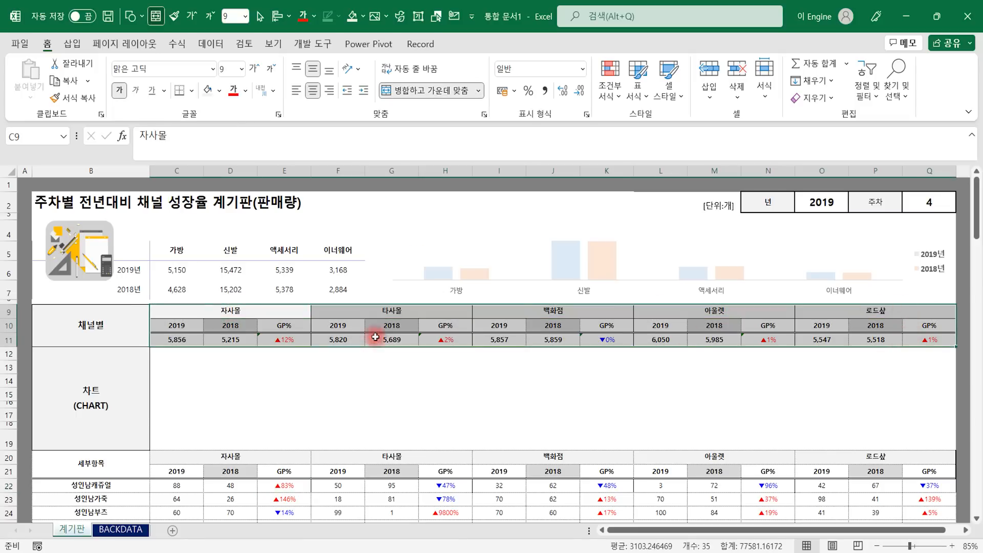
pyautogui.click(72, 43)
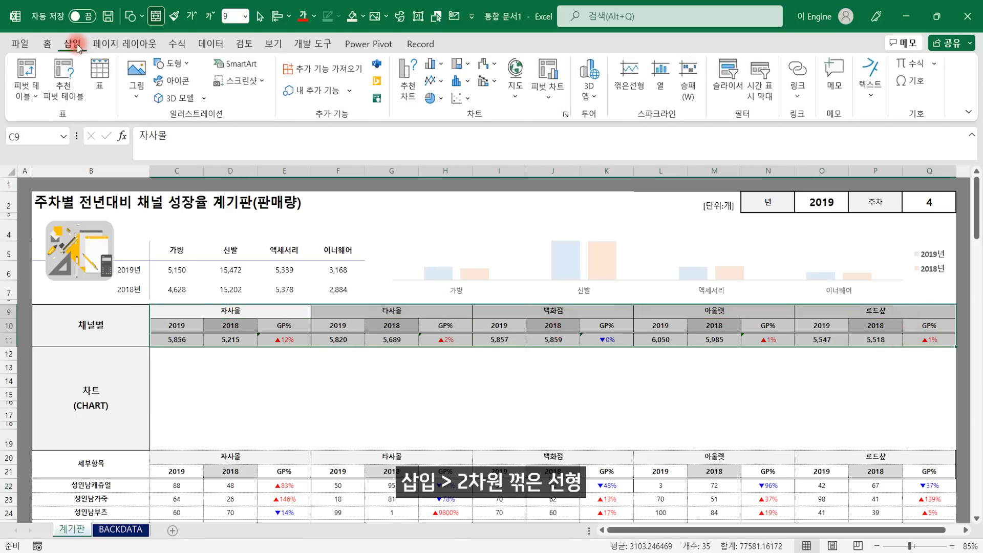
pyautogui.click(430, 81)
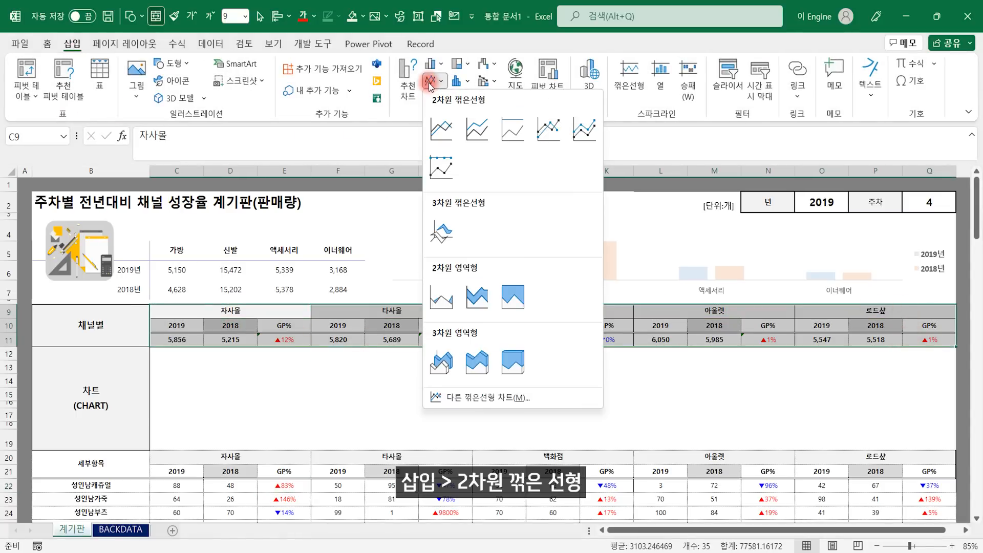
pyautogui.click(440, 129)
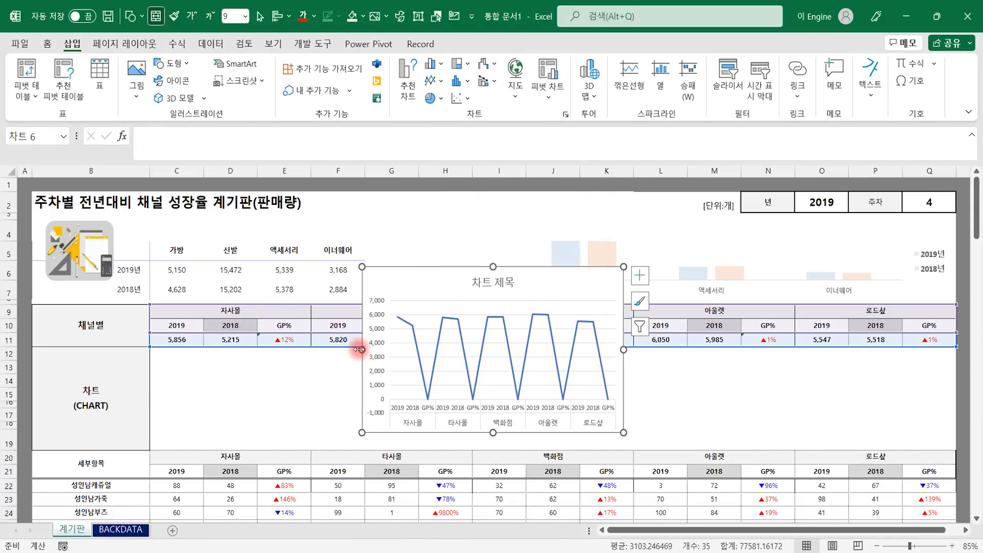
# Align the line chart's left and top edges with the 차트 (CHART) area and delete its title, gridlines and vertical axis
pyautogui.moveTo(361, 350); pyautogui.dragTo(152, 358)
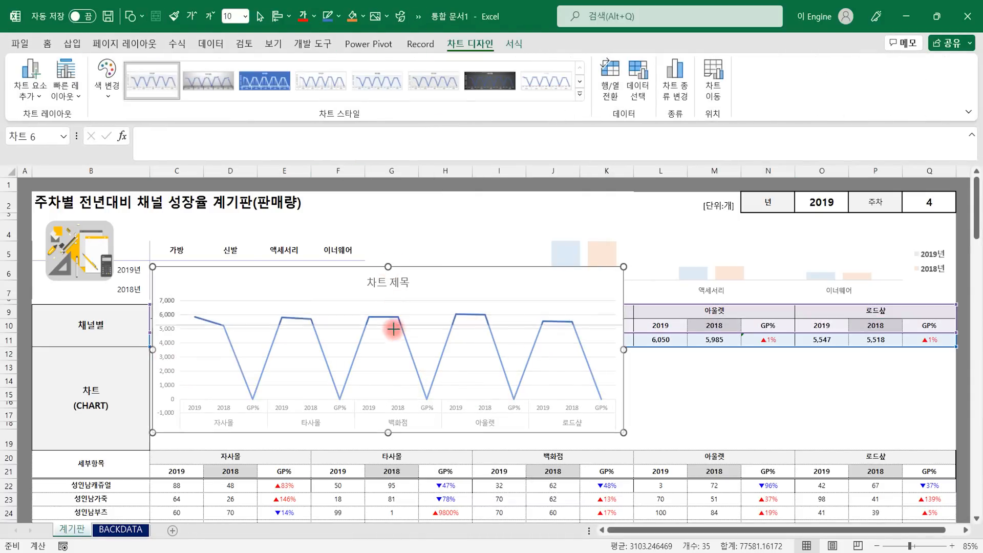
pyautogui.moveTo(390, 349); pyautogui.dragTo(390, 349)
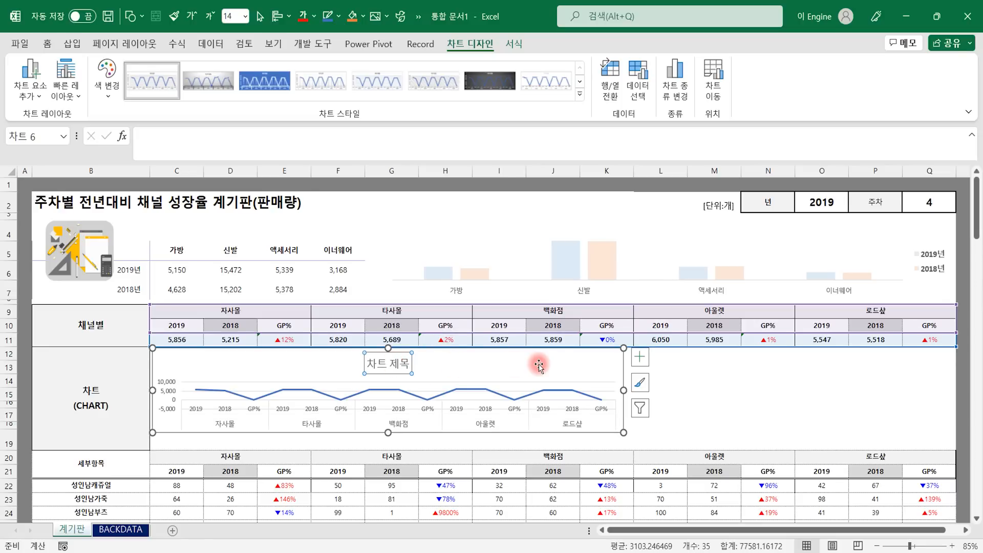
pyautogui.press('Delete')
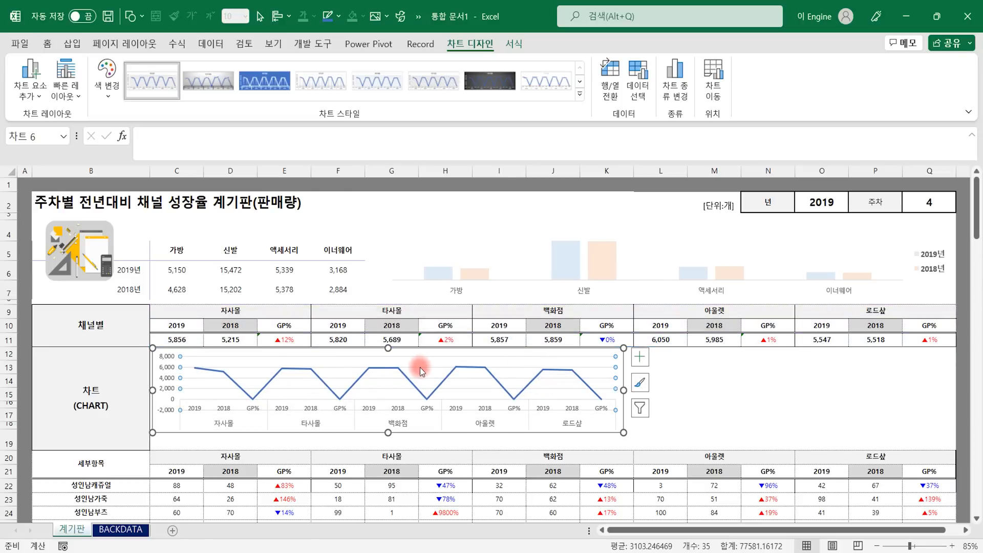
pyautogui.click(167, 367)
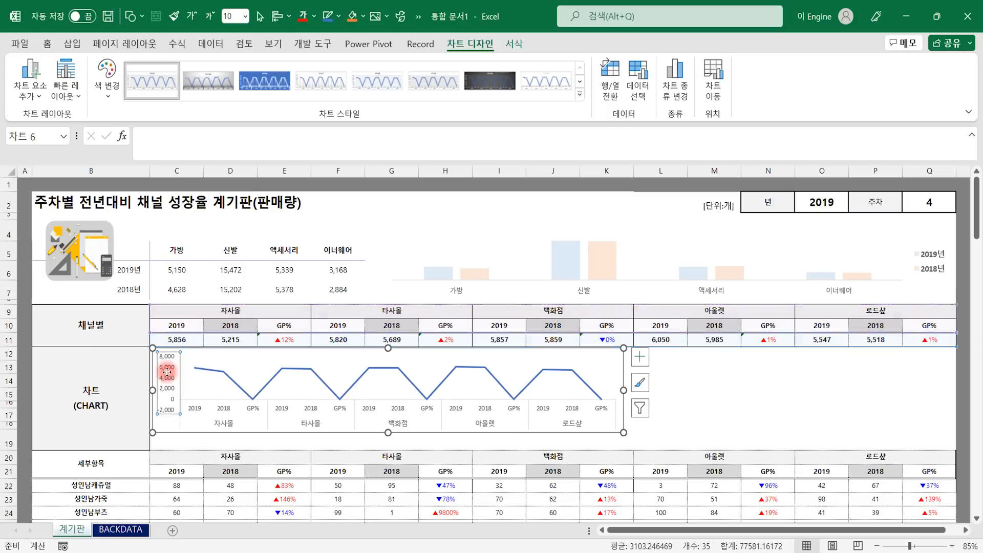
pyautogui.press('Delete')
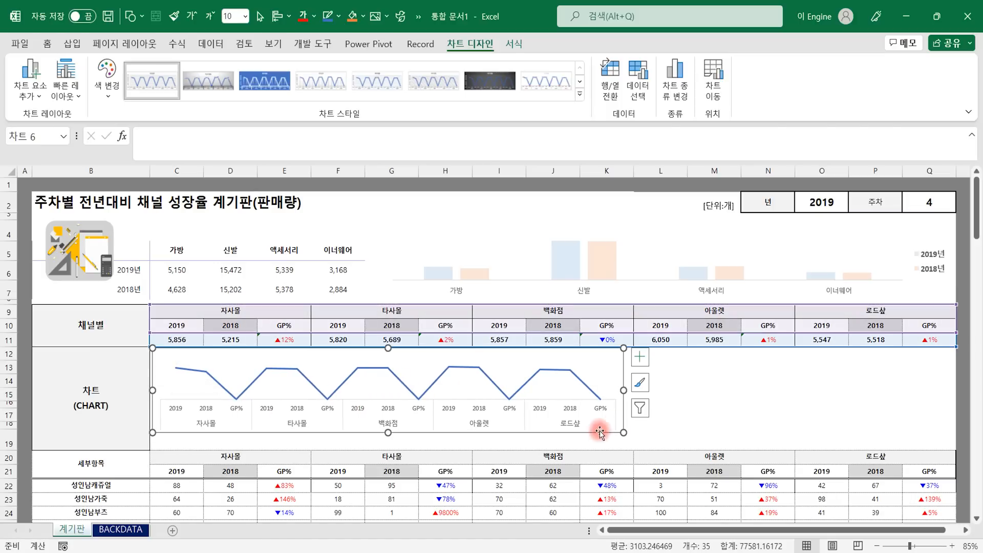
# Stretch the chart to fill the 차트 (CHART) area down to row 19 and across to column Q, with no border line
pyautogui.moveTo(388, 433); pyautogui.dragTo(388, 448)
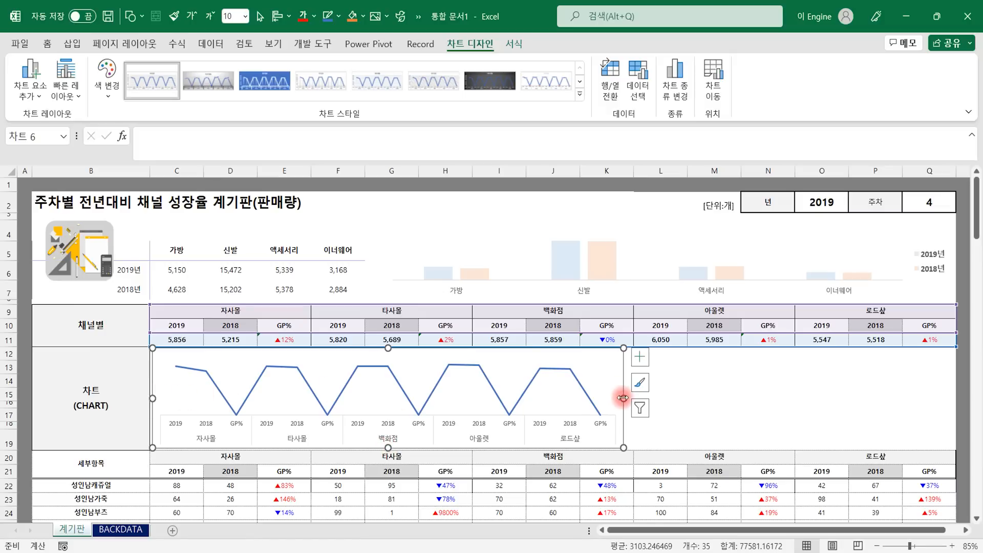
pyautogui.moveTo(623, 398); pyautogui.dragTo(954, 395)
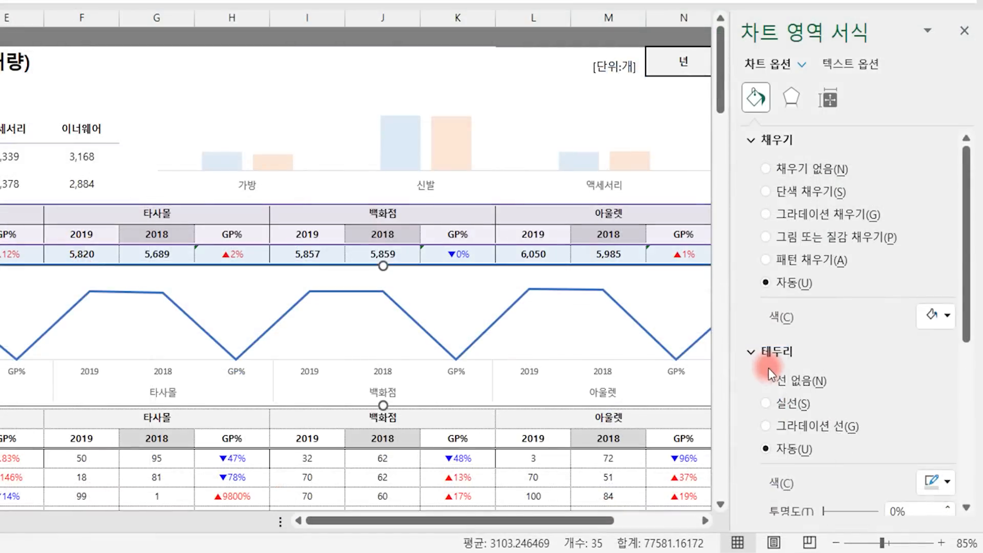
pyautogui.click(800, 384)
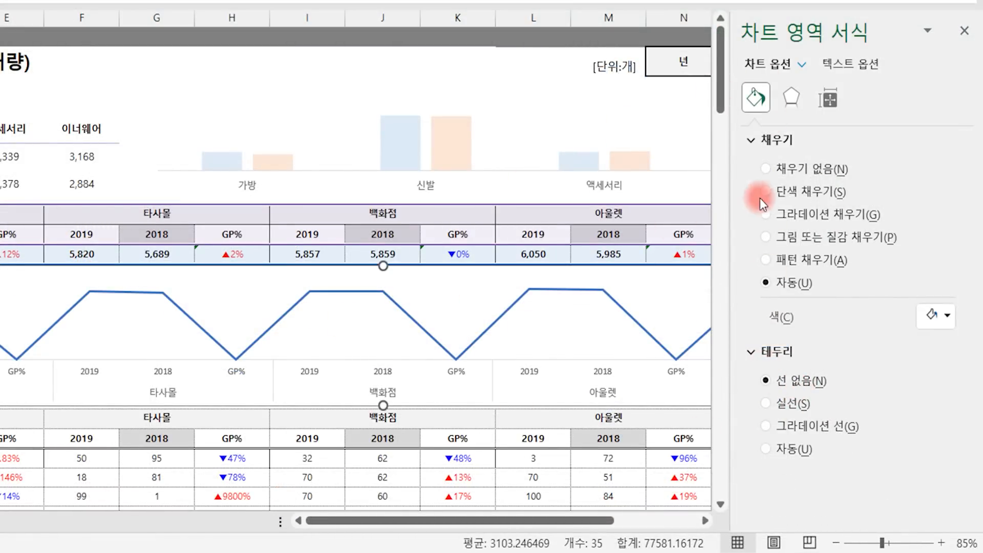
# Format the chart's data line as a solid line in the palest blue theme shade with a width of 3 pt
pyautogui.click(401, 309)
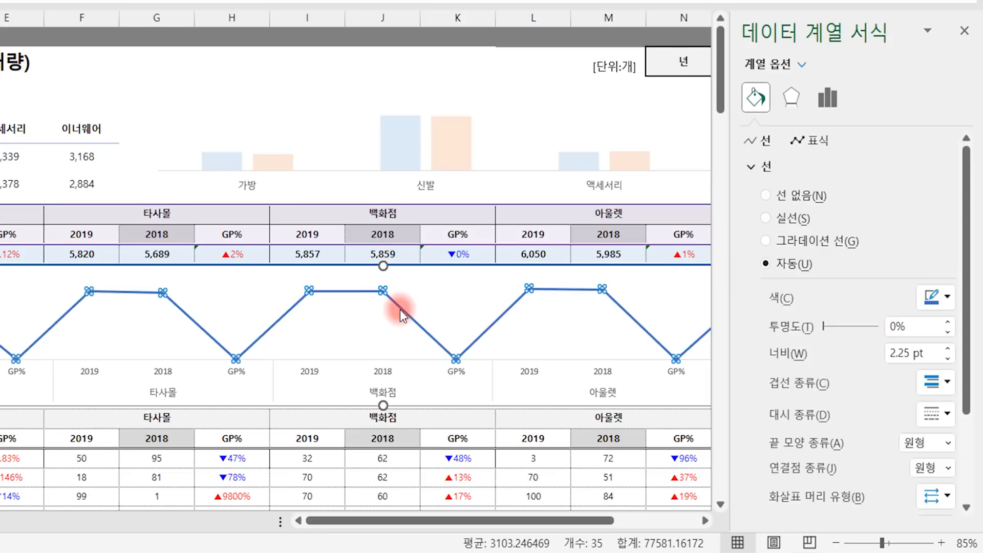
pyautogui.click(791, 216)
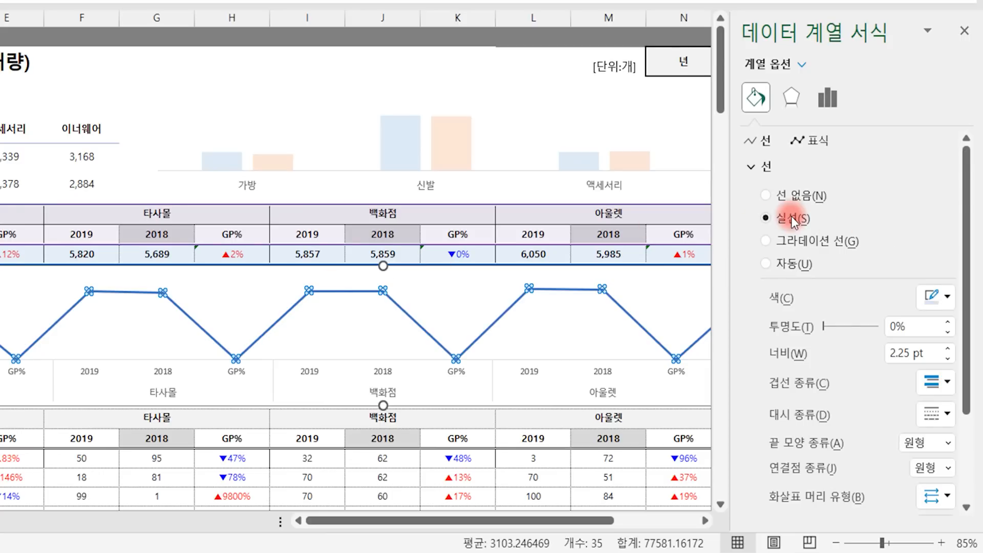
pyautogui.click(930, 305)
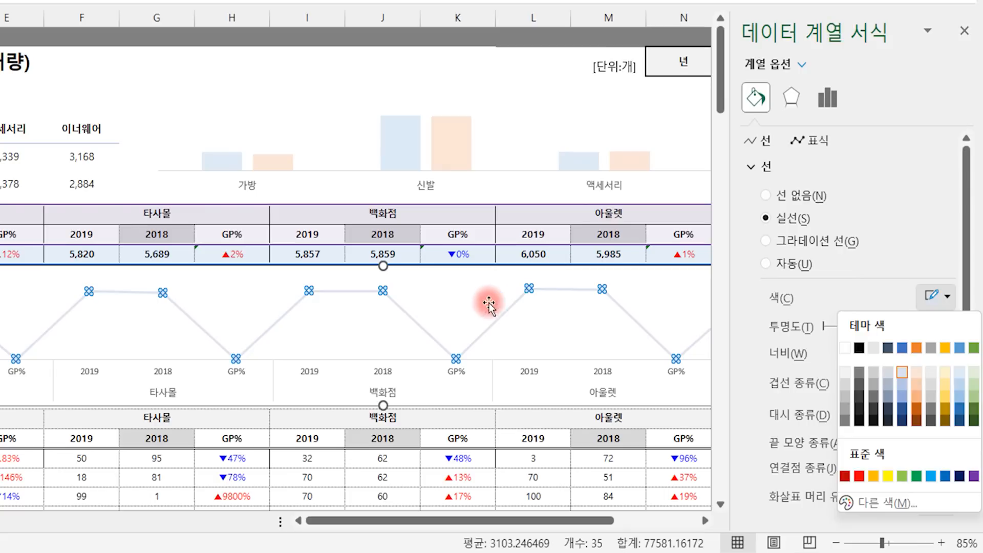
pyautogui.click(898, 371)
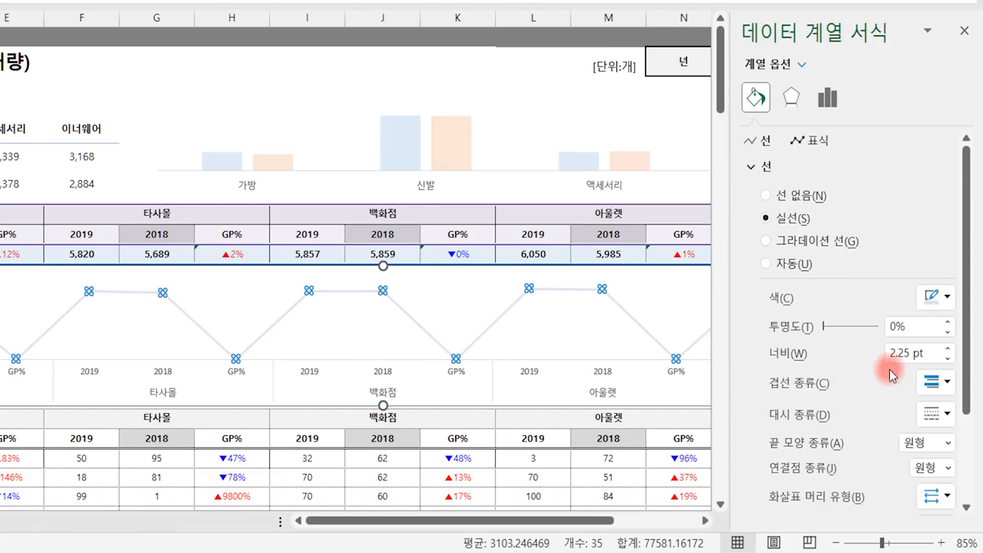
pyautogui.click(949, 349)
pyautogui.click(948, 349)
pyautogui.click(952, 350)
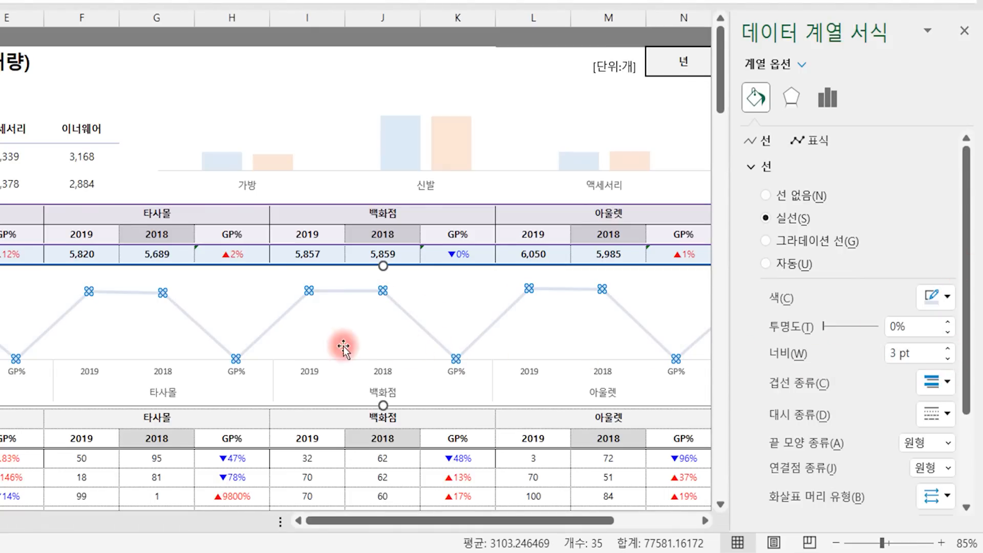
# Give the data line a square-dot dash style and recolour it one shade darker in the same blue theme column
pyautogui.click(933, 382)
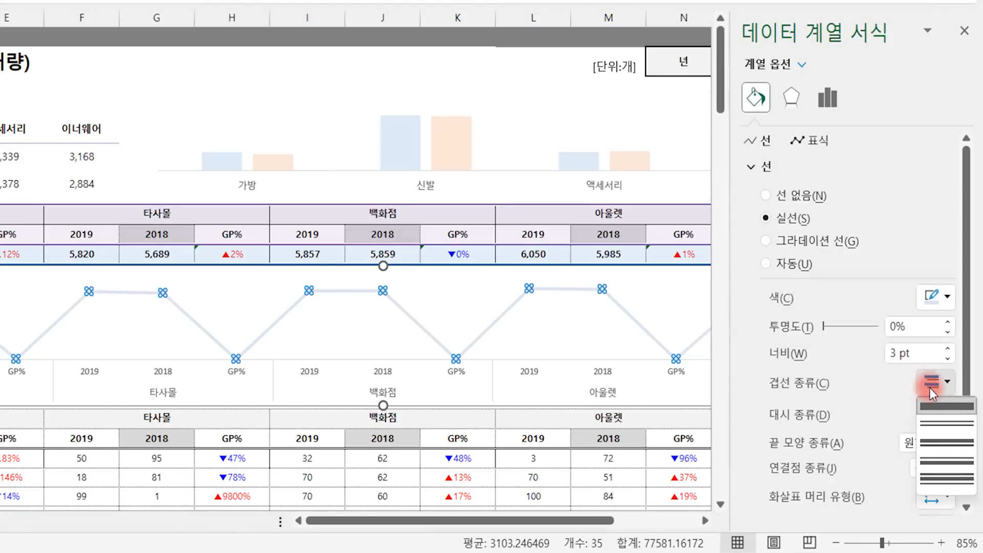
pyautogui.click(934, 386)
pyautogui.click(942, 414)
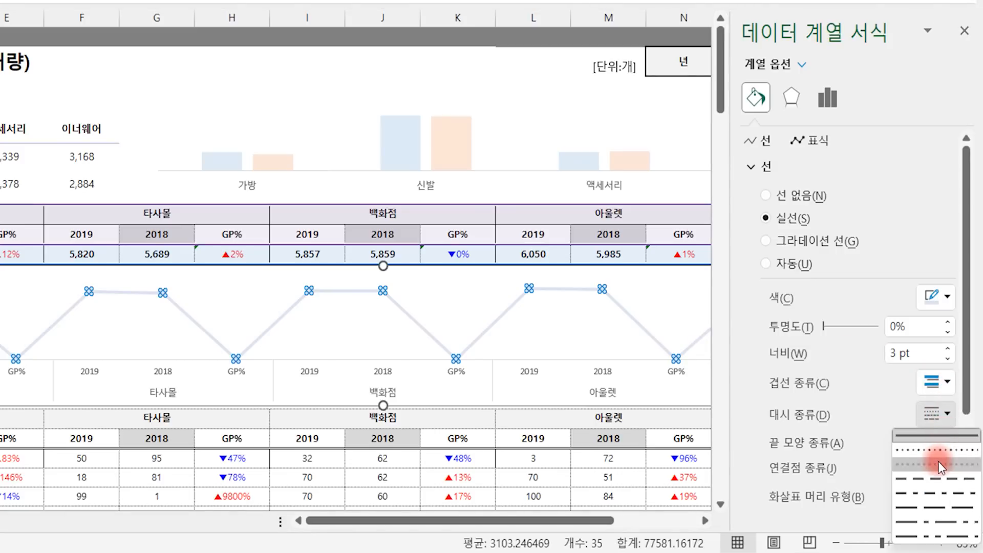
pyautogui.click(938, 460)
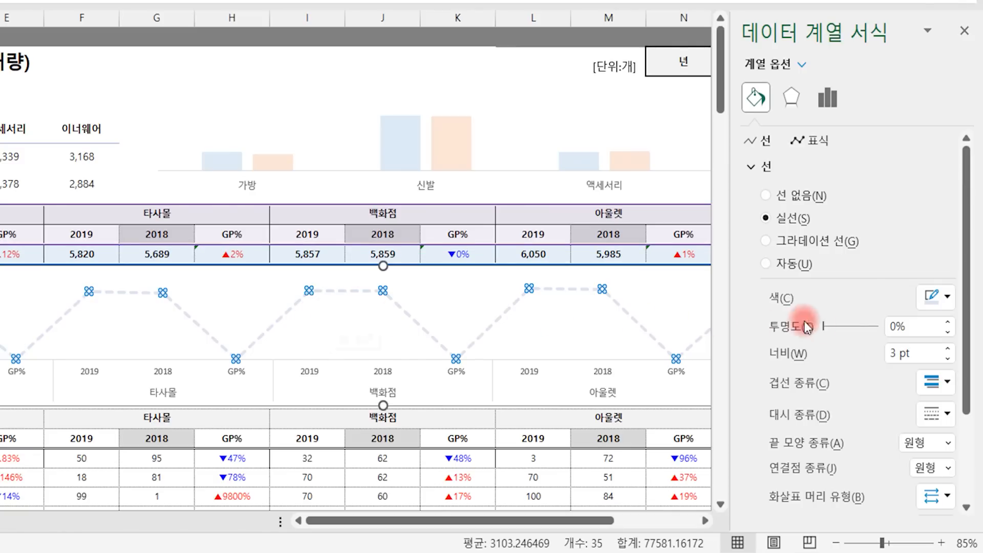
pyautogui.click(934, 302)
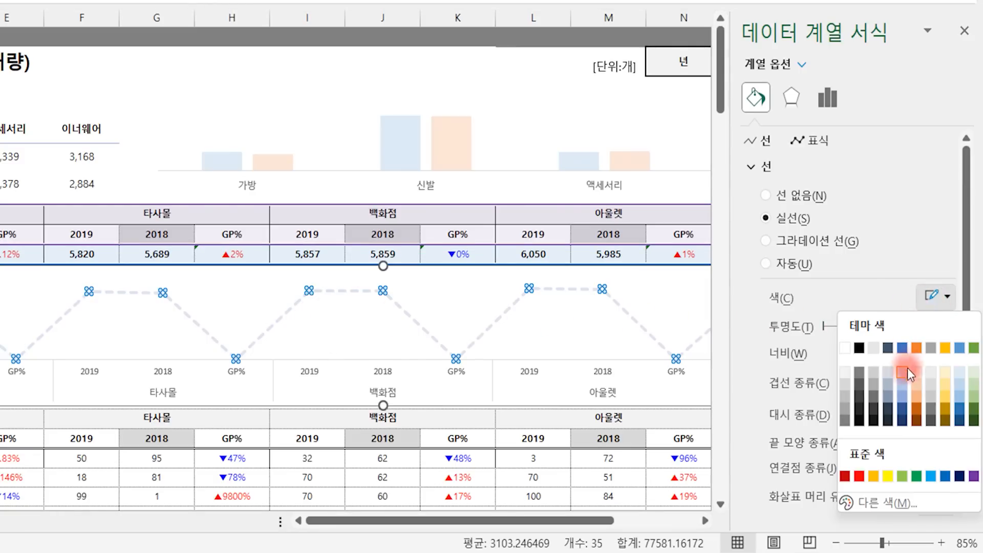
pyautogui.click(903, 379)
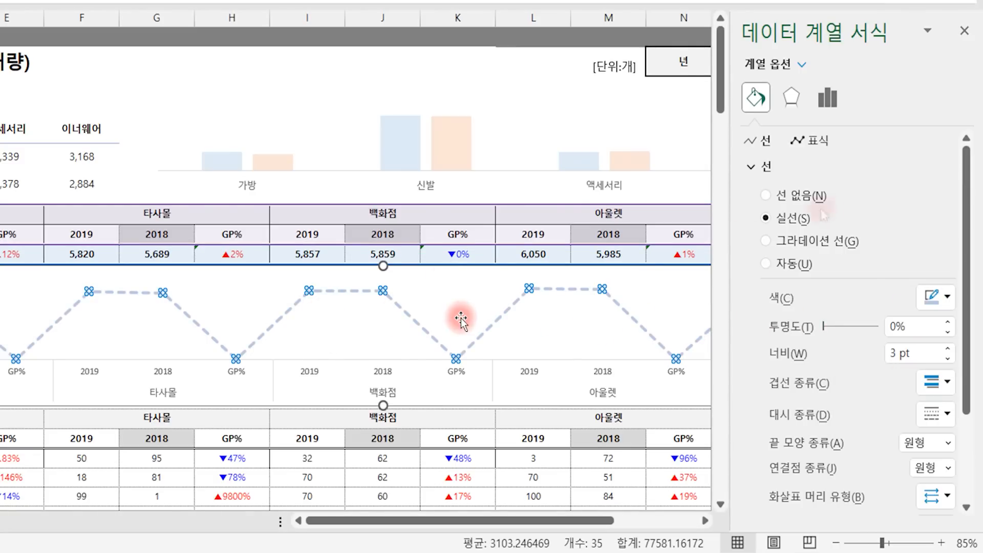
pyautogui.click(964, 29)
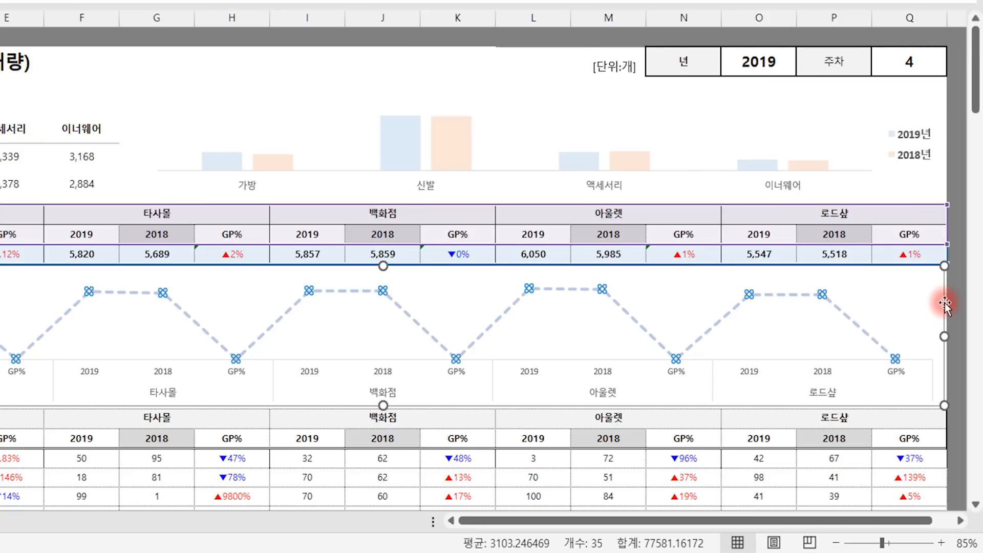
# Add data labels to the channel line chart
pyautogui.click(942, 302)
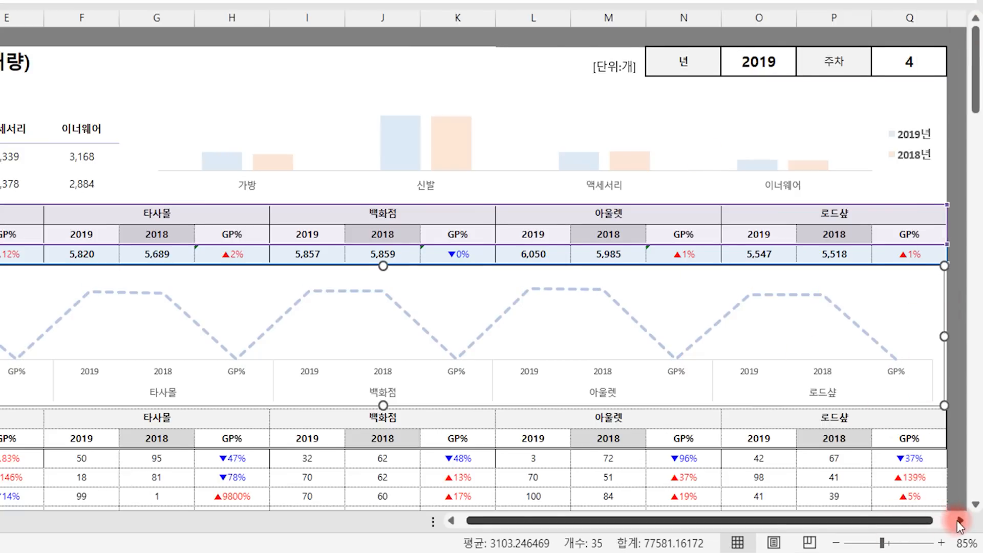
pyautogui.click(958, 521)
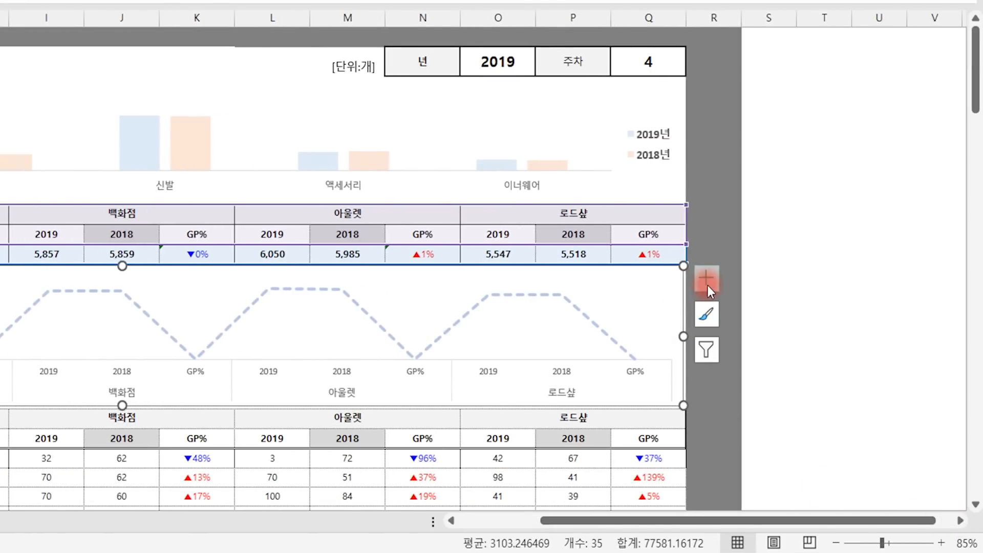
pyautogui.click(708, 280)
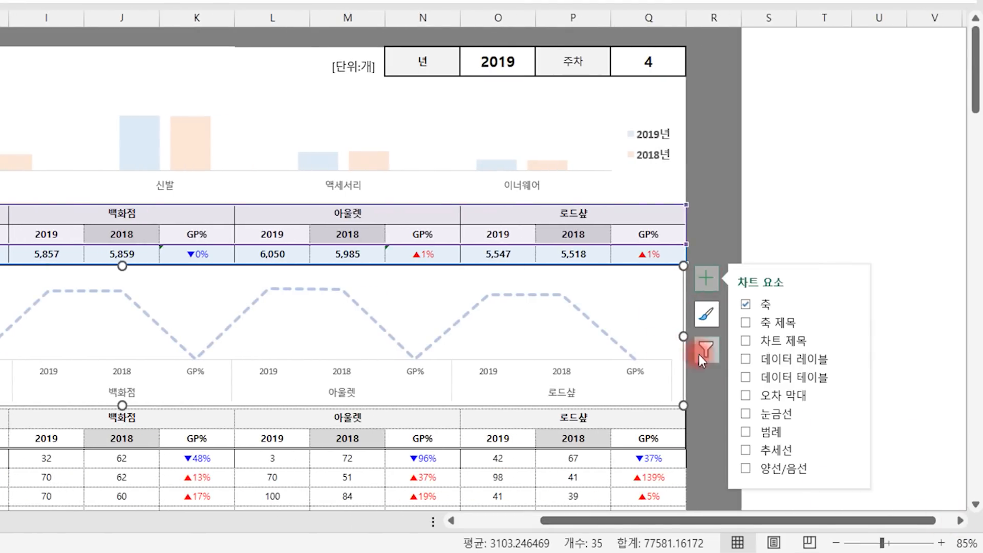
pyautogui.click(745, 359)
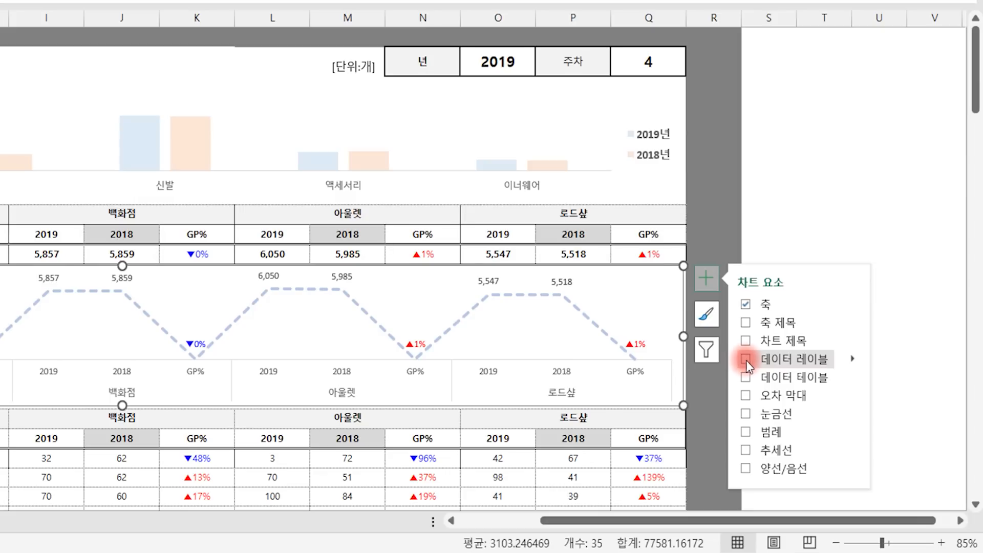
pyautogui.click(744, 359)
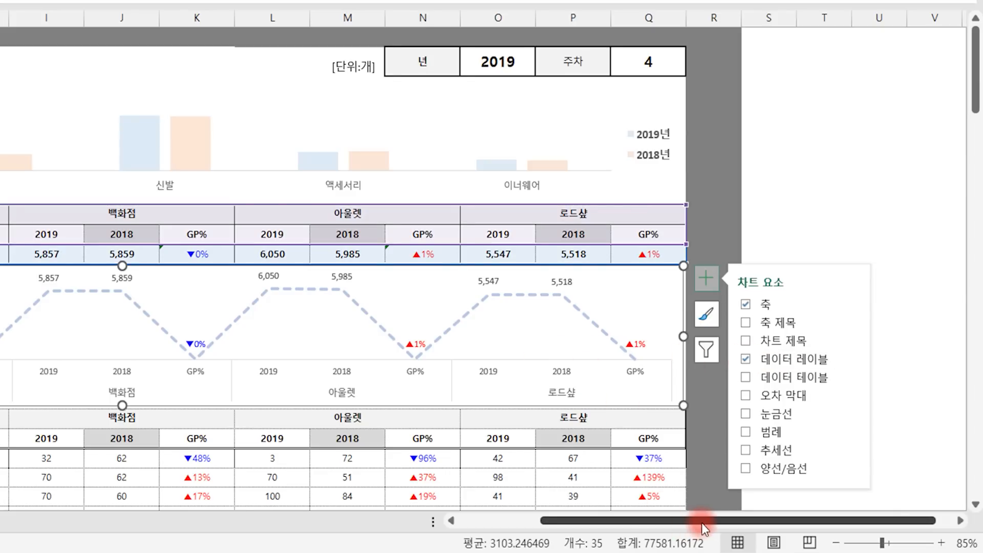
# Make the line chart's data labels bold
pyautogui.moveTo(702, 523); pyautogui.dragTo(557, 521)
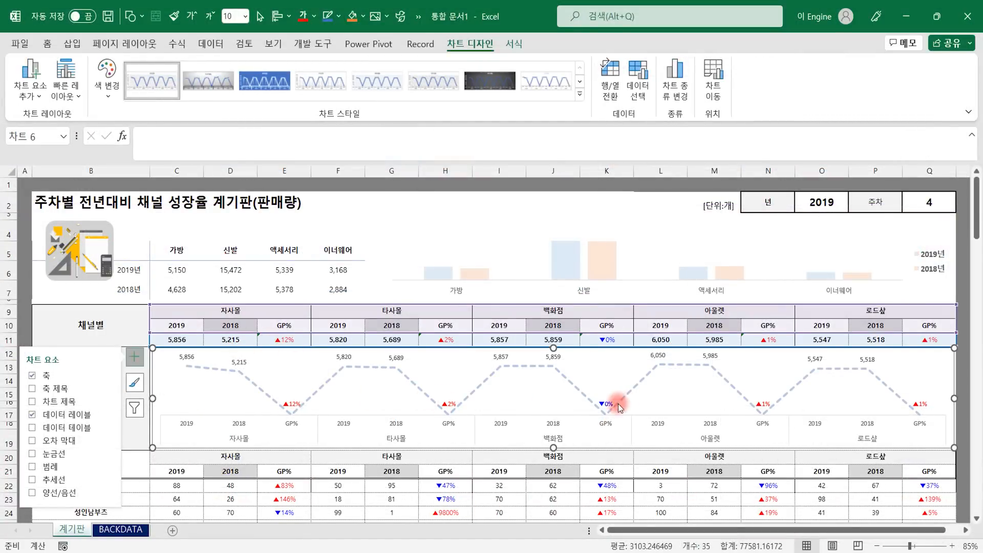
pyautogui.click(184, 358)
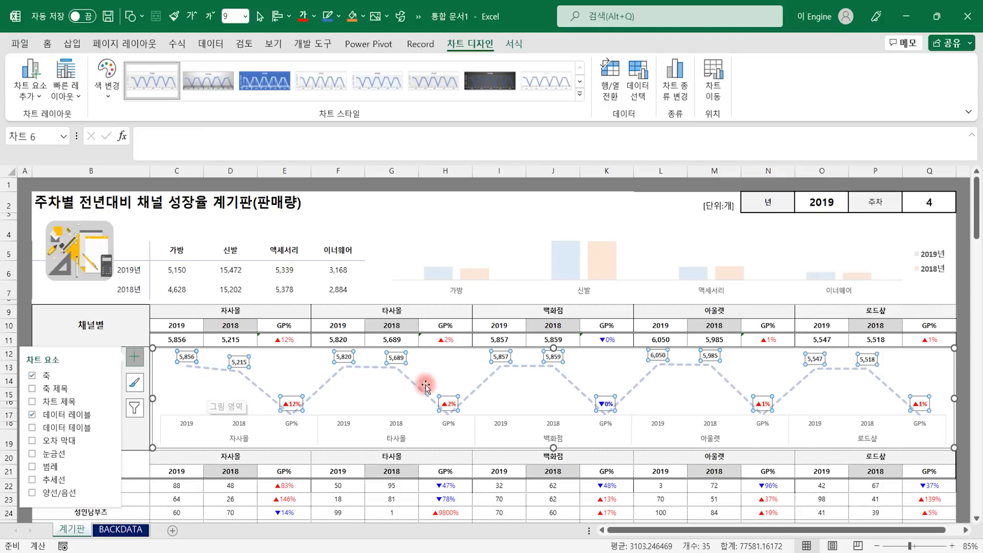
pyautogui.click(401, 203)
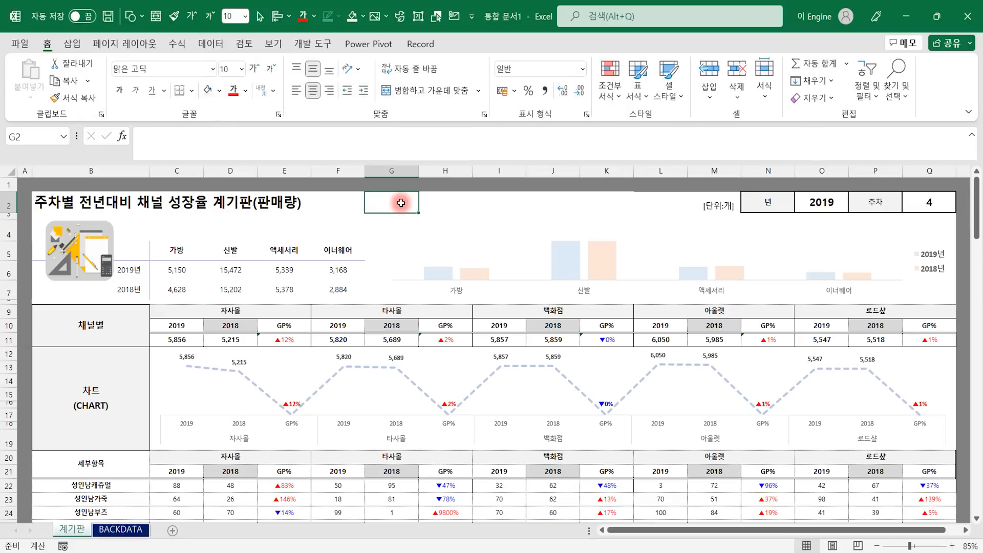
# Switch the workbook window to full-screen mode
pyautogui.click(969, 114)
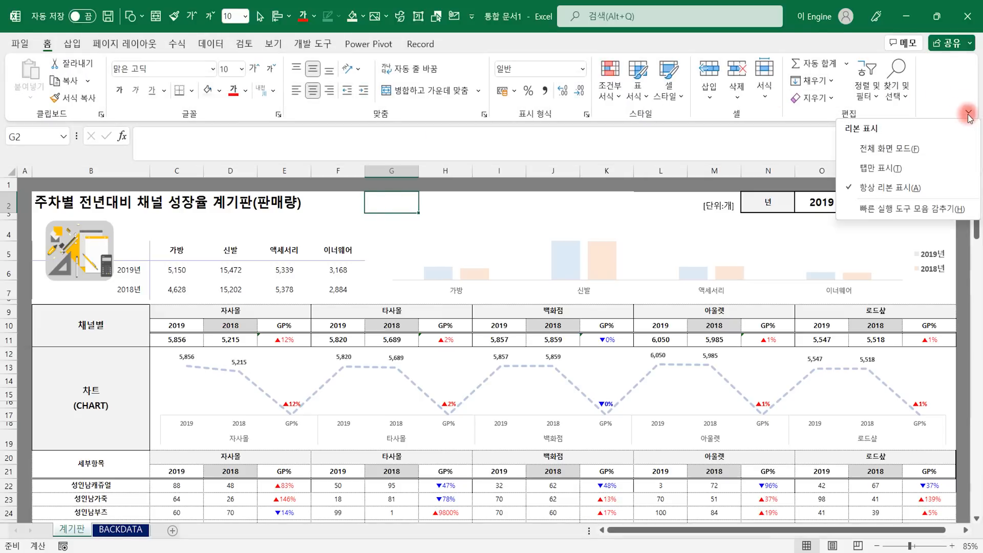
pyautogui.click(889, 150)
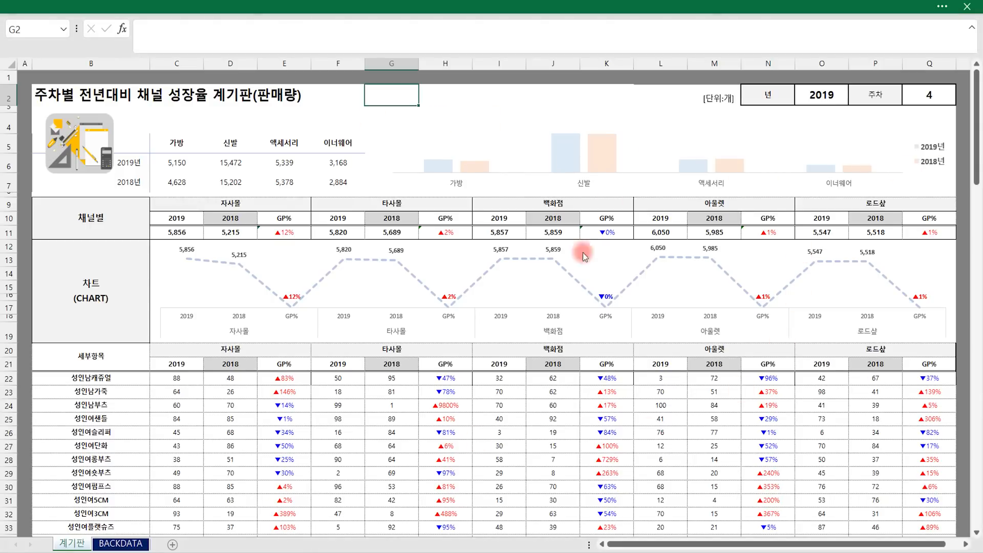
# Set the dashboard's base year in O2 to 2020 and the week in Q2 to 40
pyautogui.click(828, 99)
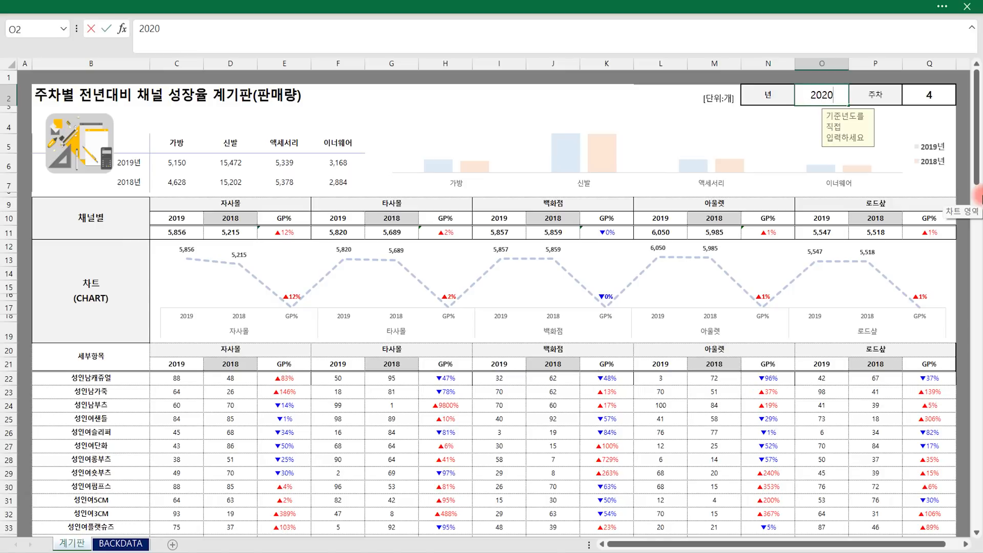
pyautogui.press('Return')
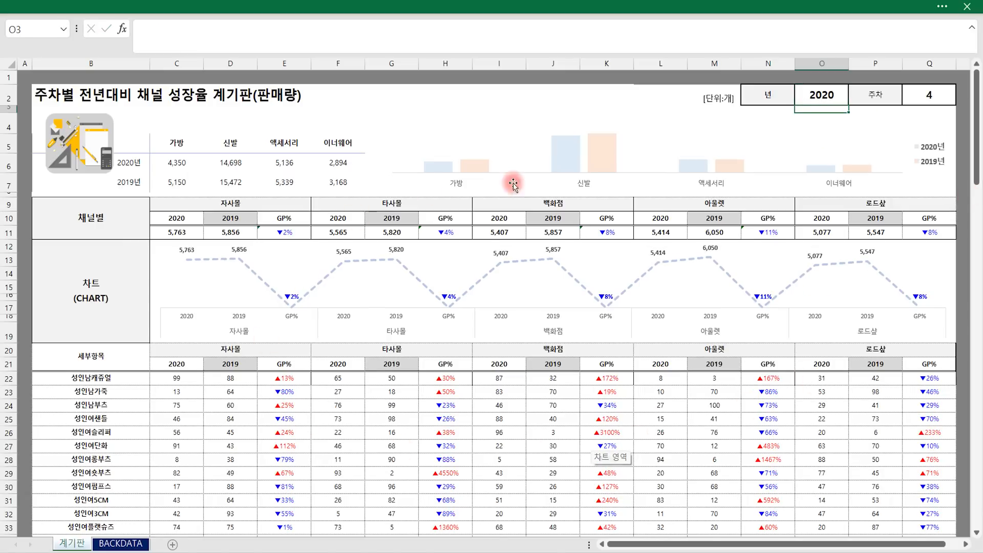
pyautogui.click(920, 96)
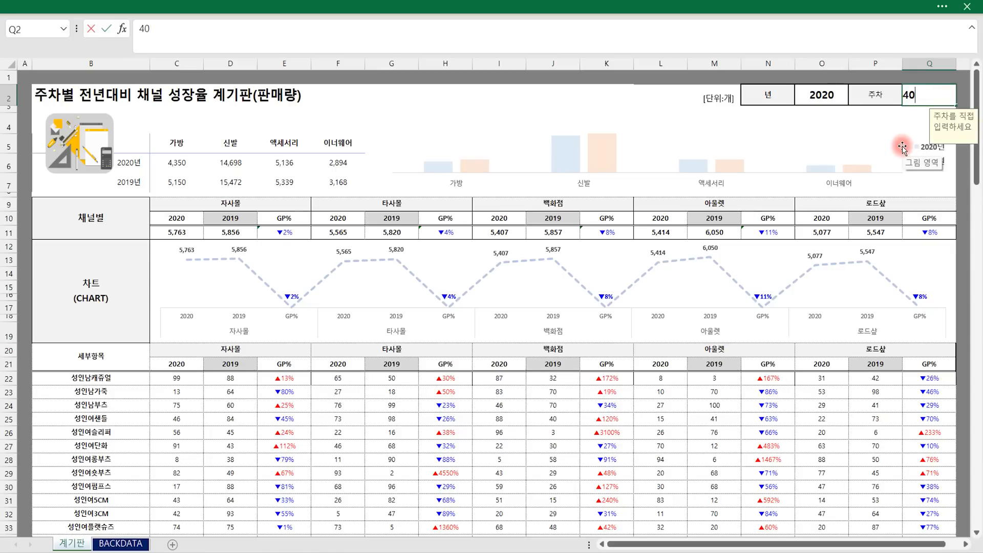
pyautogui.press('Return')
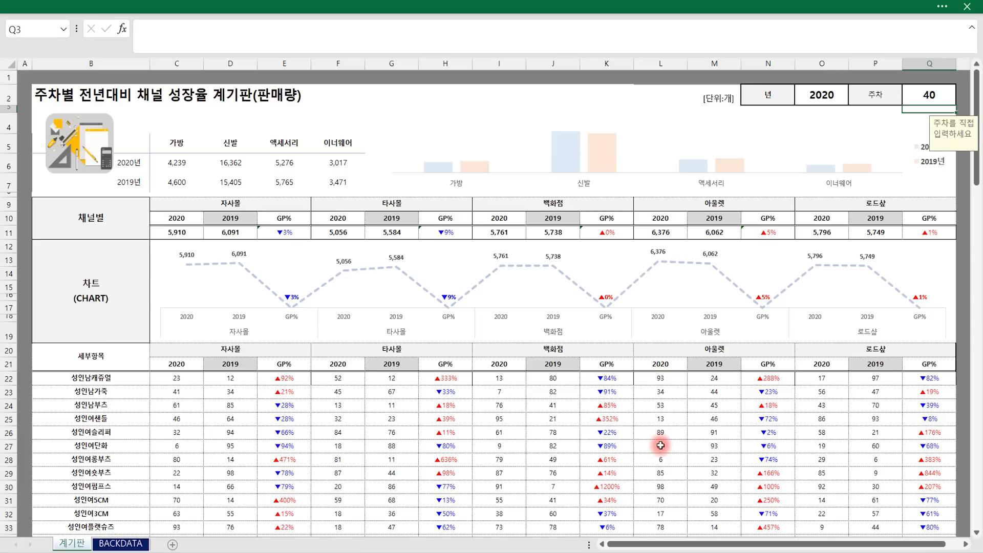
# Apply blue gradient-fill data bars to the 자사몰 2020 and 2019 item values in C22:D133
pyautogui.moveTo(176, 379); pyautogui.dragTo(229, 422)
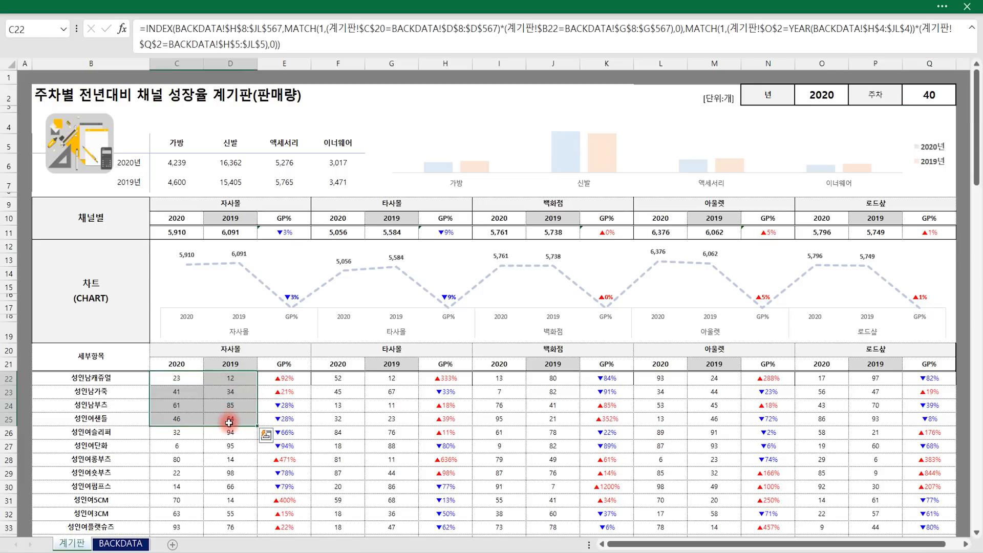
pyautogui.hotkey('ctrl', 'shift', 'Down')
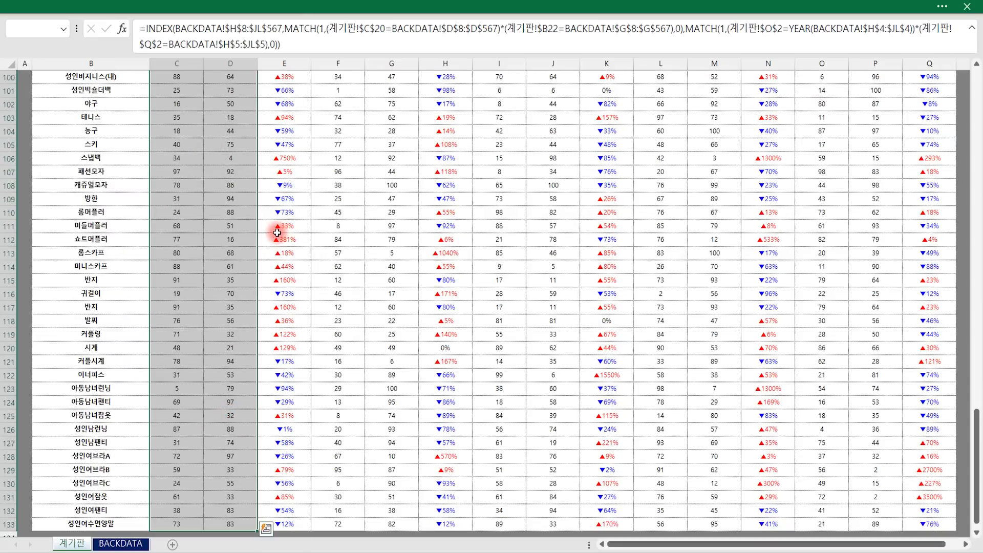
pyautogui.press('alt')
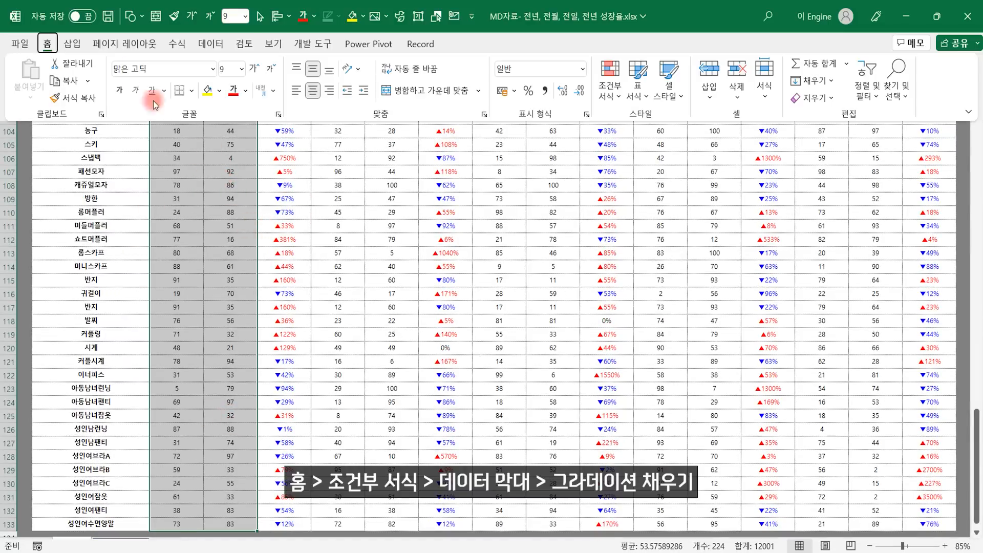
pyautogui.click(617, 86)
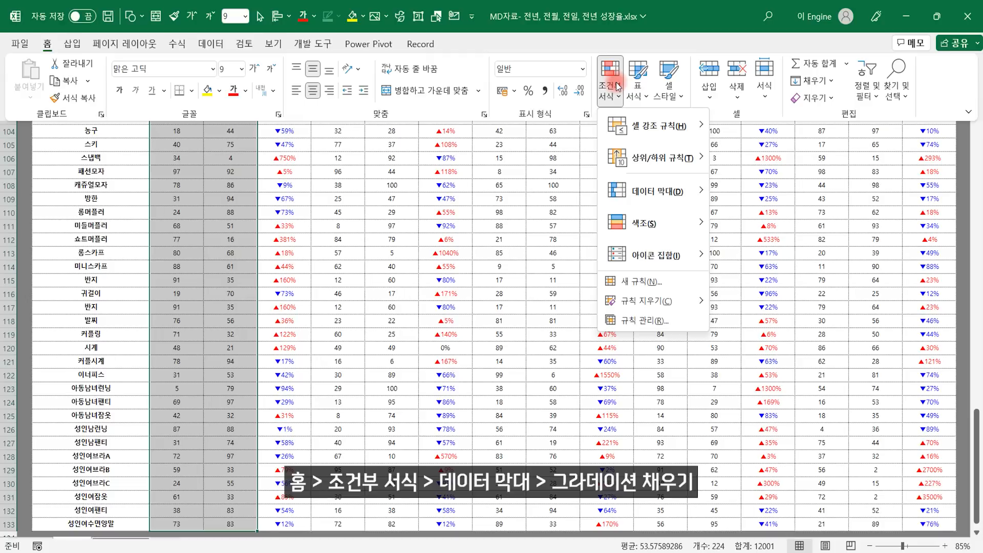
pyautogui.click(651, 184)
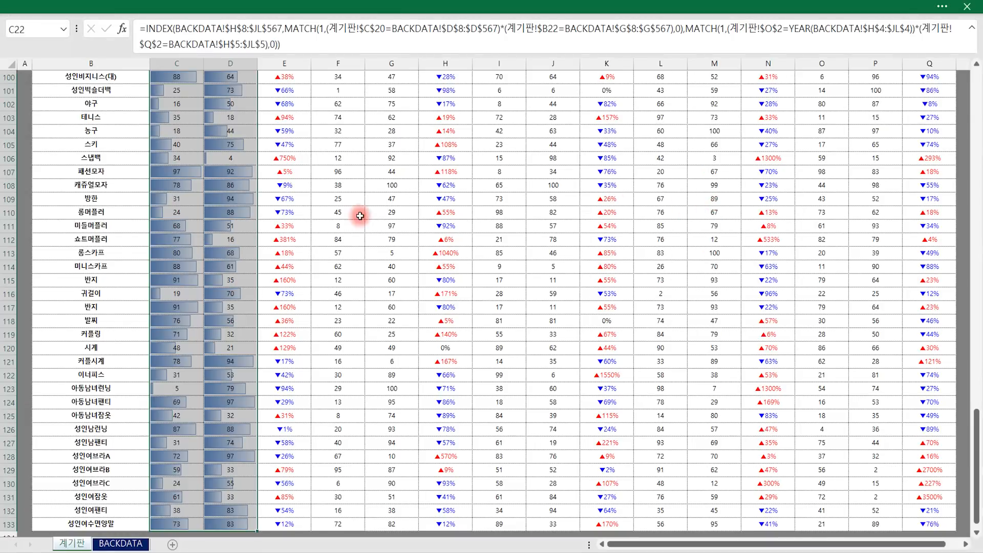
# Apply green gradient-fill data bars to the 타사몰 2020 and 2019 item values in F22:G133
pyautogui.scroll(11, 353, 220)
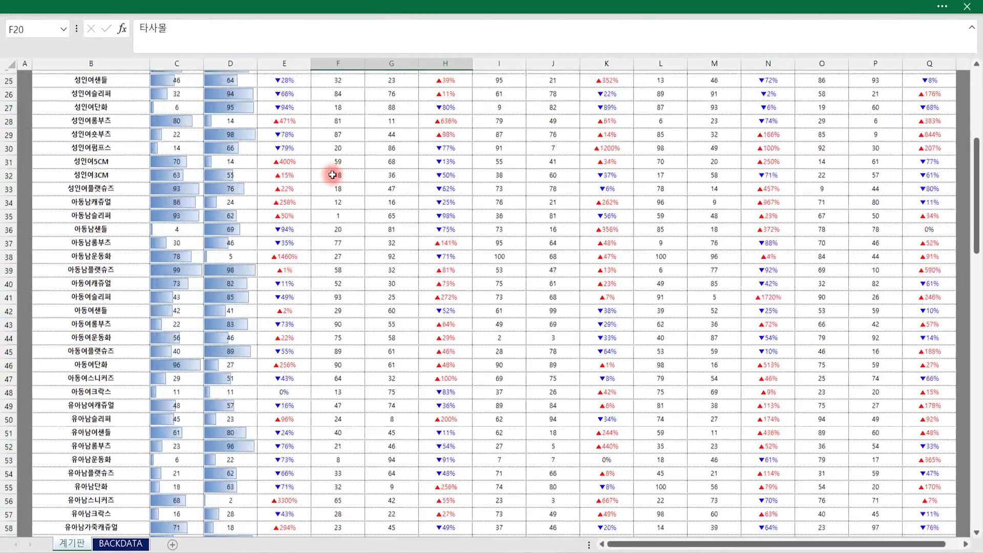
pyautogui.scroll(10, 332, 175)
pyautogui.press('Down')
pyautogui.hotkey('shift', 'Right')
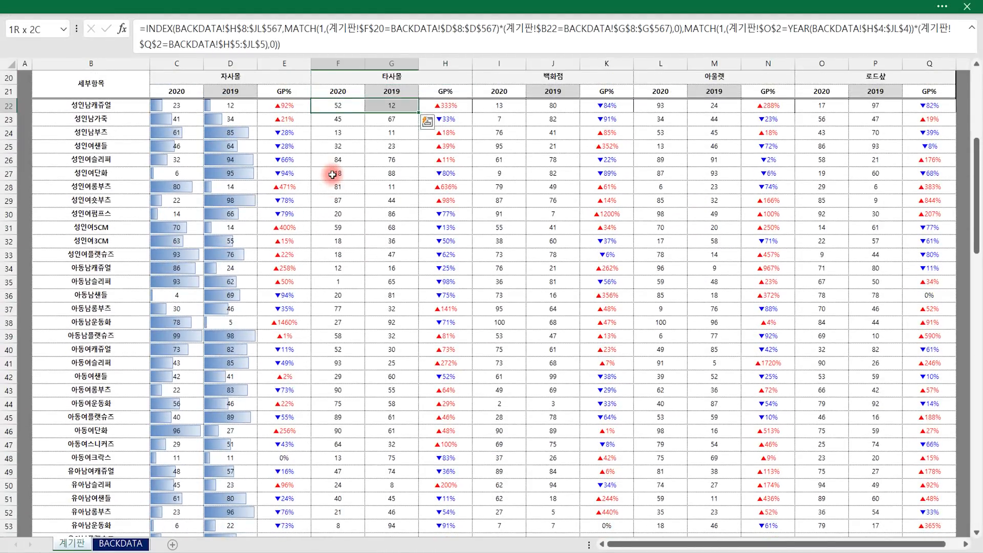
pyautogui.hotkey('ctrl', 'shift', 'Down')
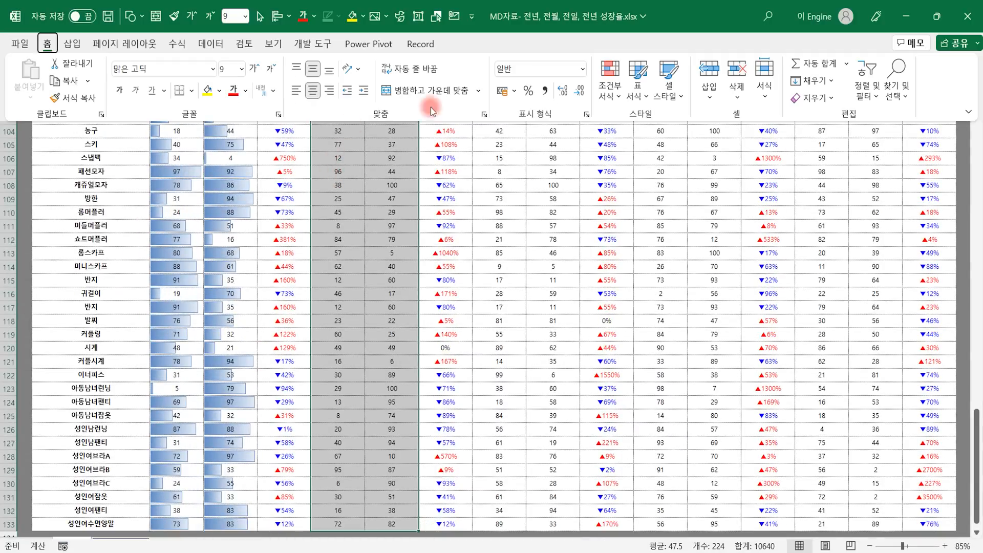
pyautogui.click(609, 84)
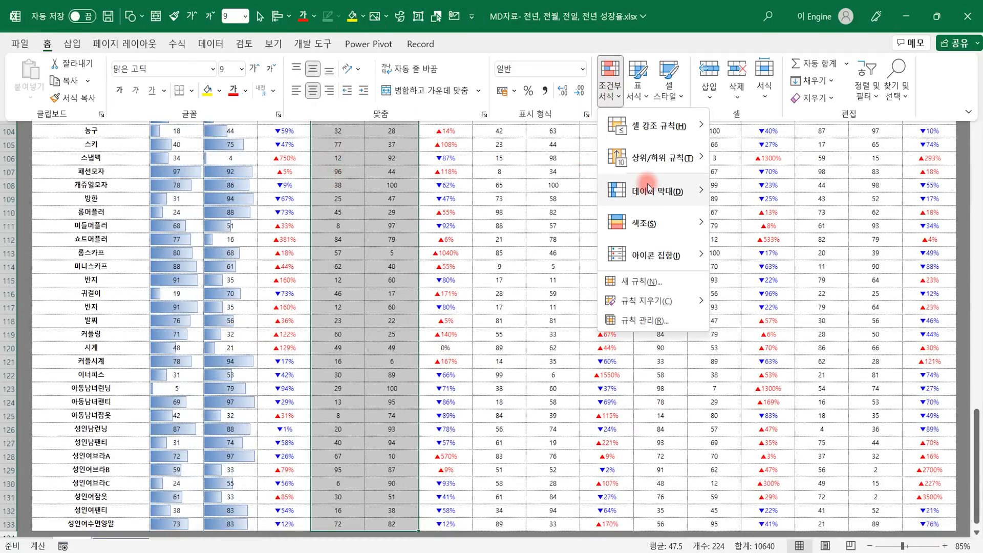
pyautogui.moveTo(660, 190)
pyautogui.click(742, 207)
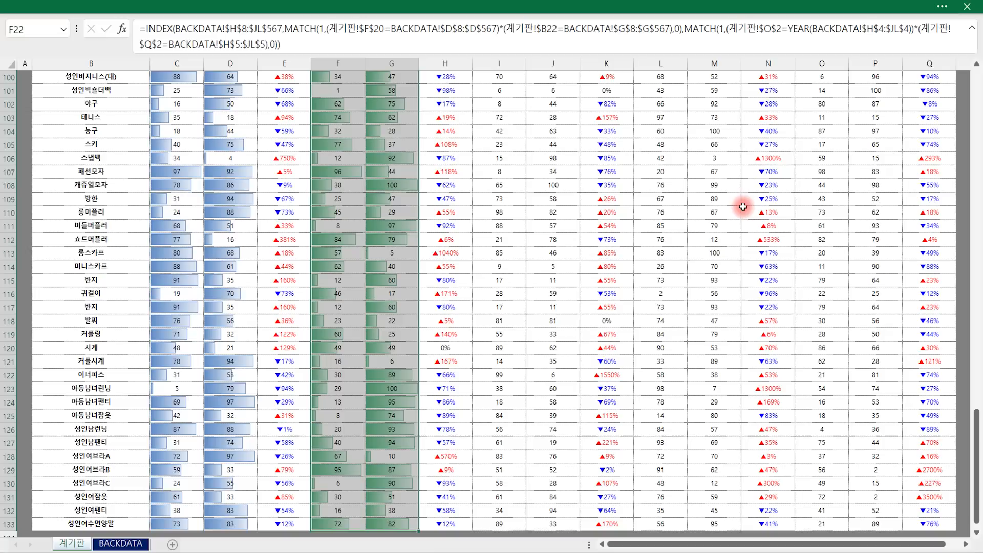
# Apply red gradient-fill data bars to the 백화점 2020 and 2019 item values in I22:J133
pyautogui.click(514, 190)
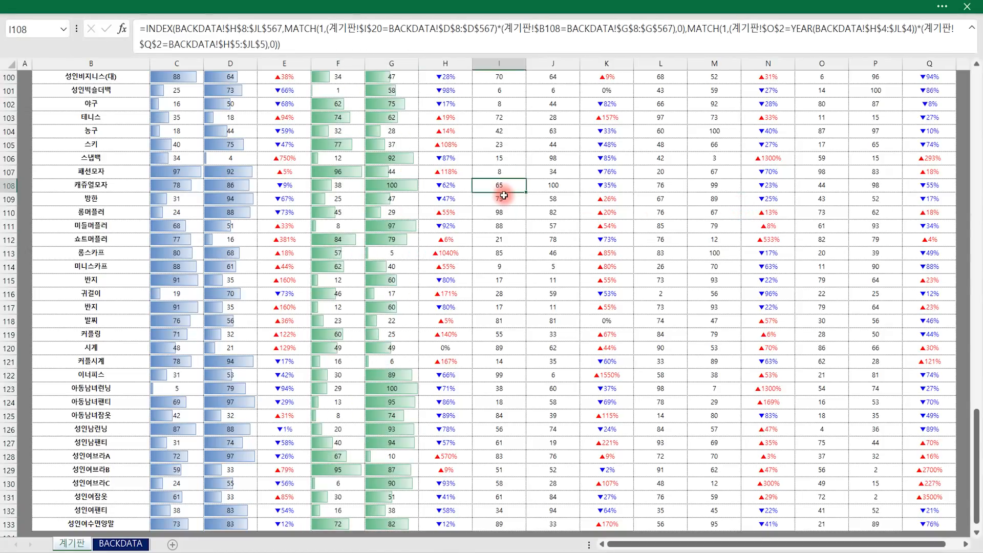
pyautogui.hotkey('ctrl', 'Up')
pyautogui.hotkey('shift', 'Right')
pyautogui.hotkey('ctrl', 'shift', 'Down')
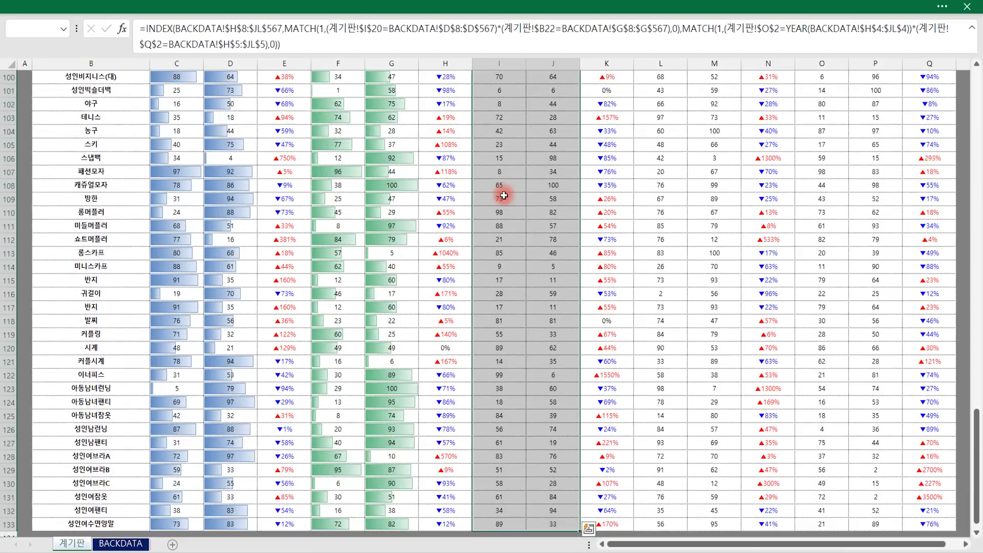
pyautogui.press('alt')
pyautogui.click(614, 82)
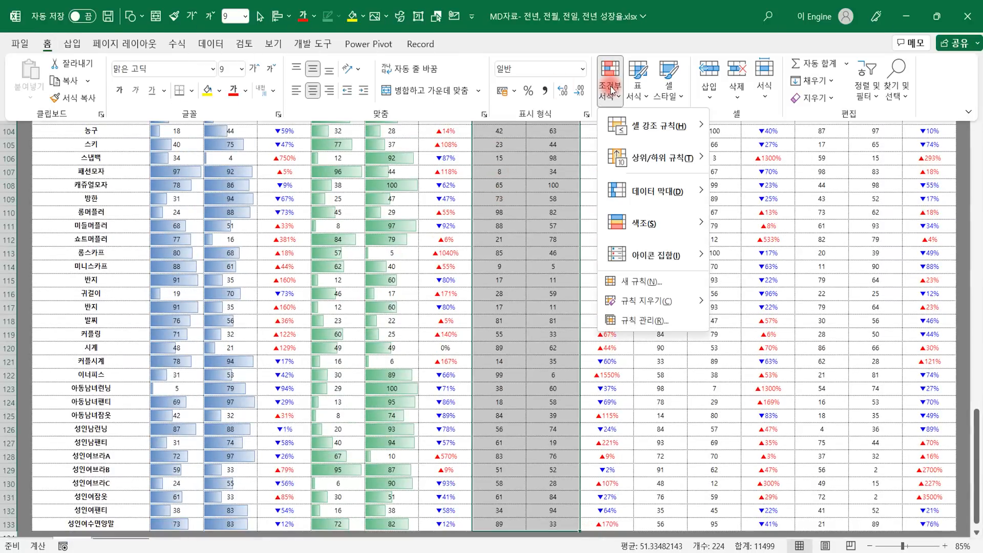
pyautogui.moveTo(660, 191)
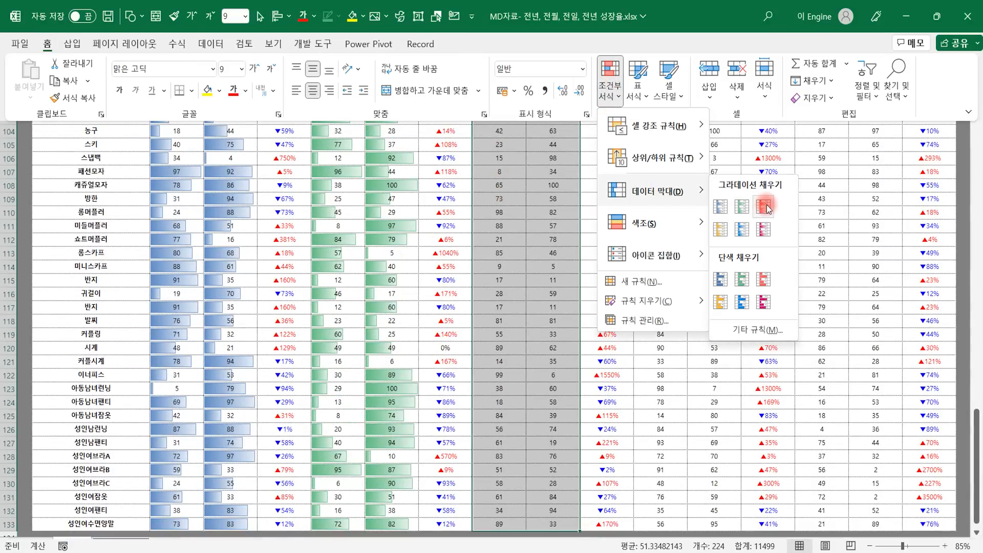
pyautogui.click(767, 203)
# Apply orange gradient-fill data bars to the 아울렛 2020 and 2019 item values in L22:M133
pyautogui.click(661, 158)
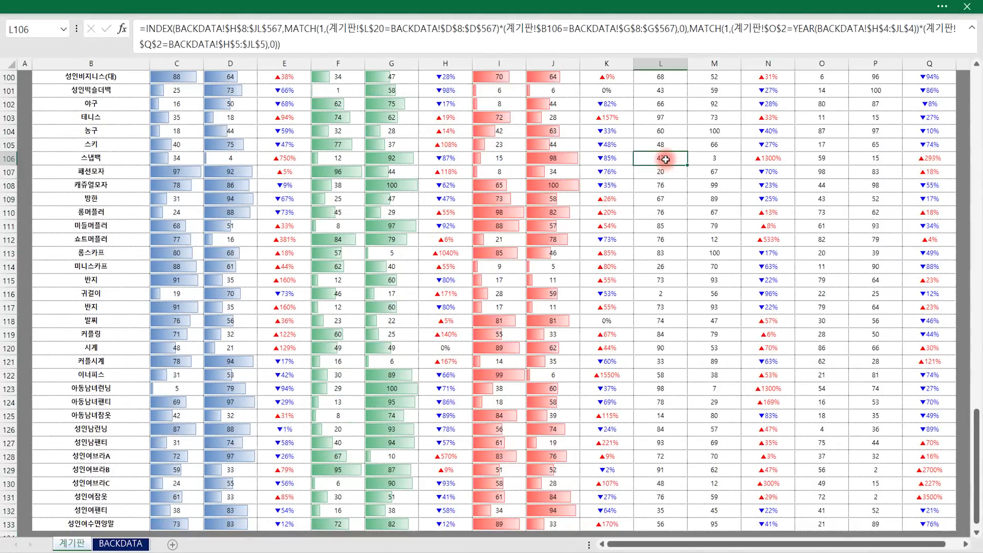
pyautogui.hotkey('ctrl', 'Up')
pyautogui.press('Down')
pyautogui.press('Down')
pyautogui.hotkey('shift', 'Right')
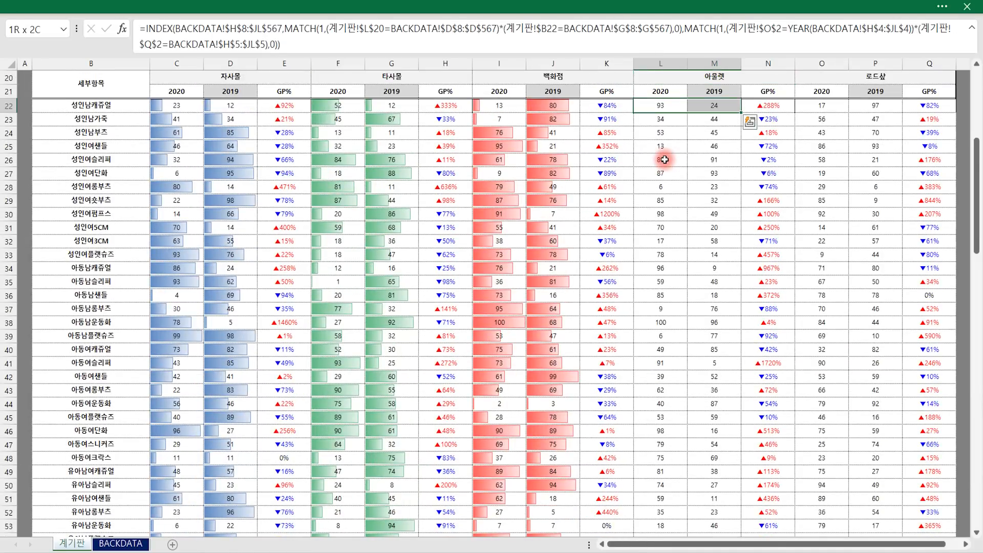
pyautogui.hotkey('ctrl', 'shift', 'Down')
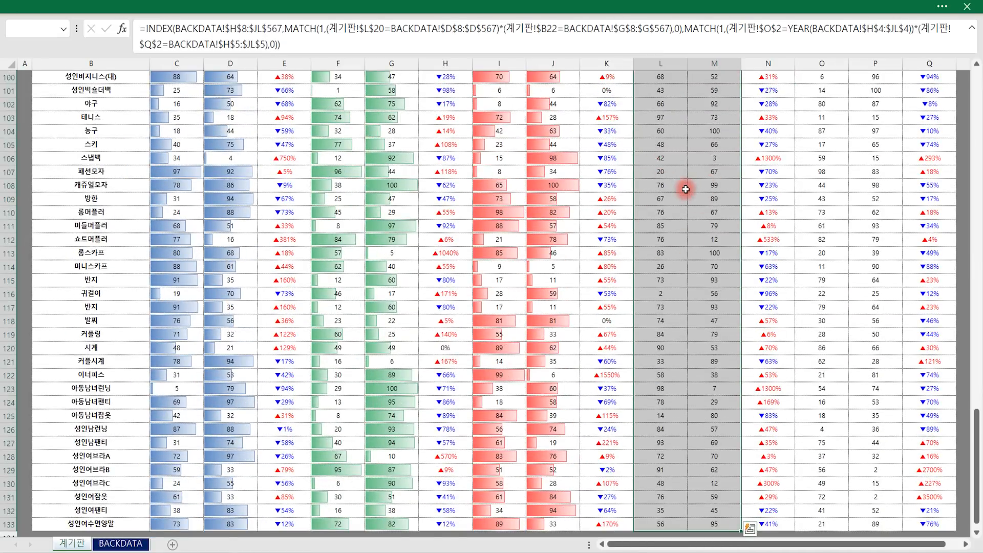
pyautogui.click(497, 6)
pyautogui.click(609, 85)
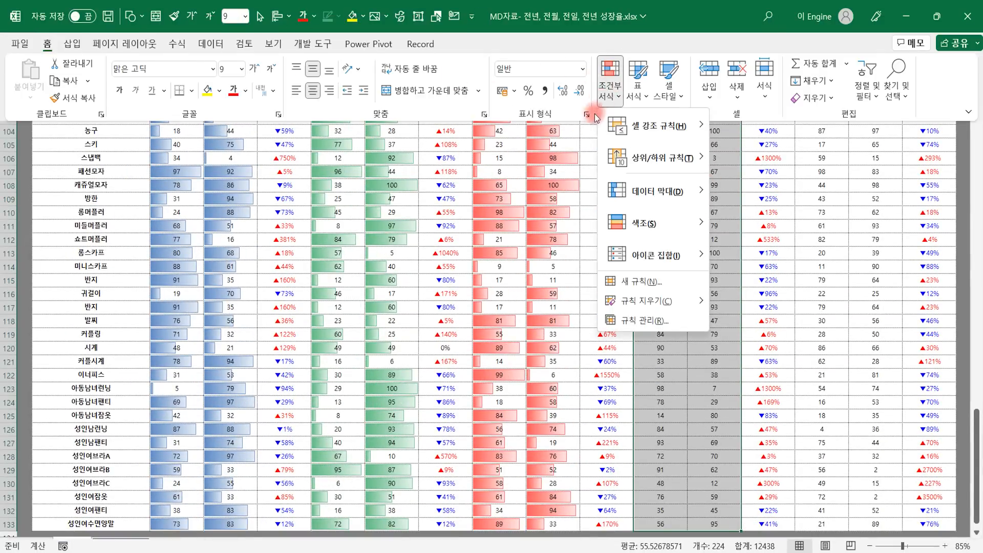
pyautogui.moveTo(675, 194)
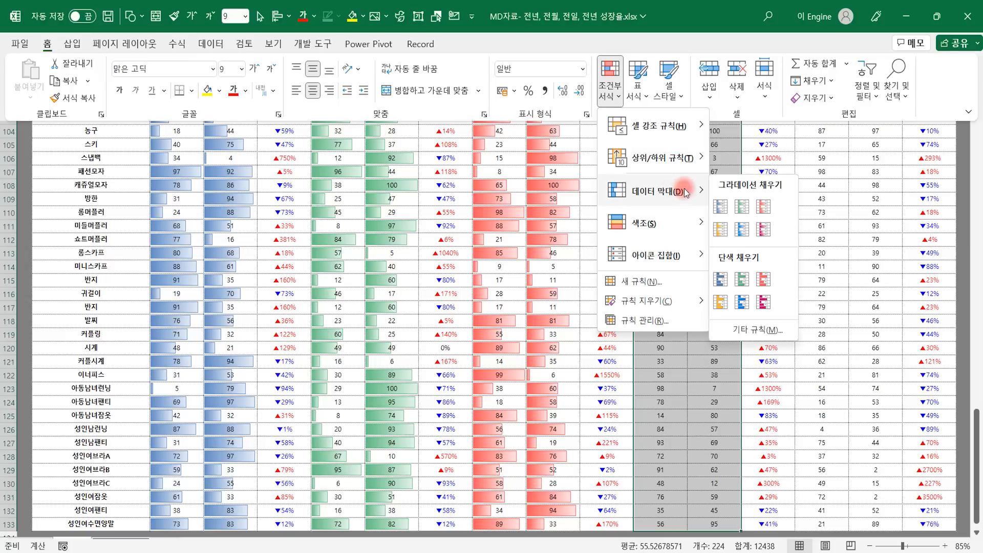
pyautogui.click(718, 225)
# Apply light blue gradient-fill data bars to the 로드샵 2020 and 2019 item values in O22:P133
pyautogui.click(822, 93)
pyautogui.hotkey('ctrl', 'Up')
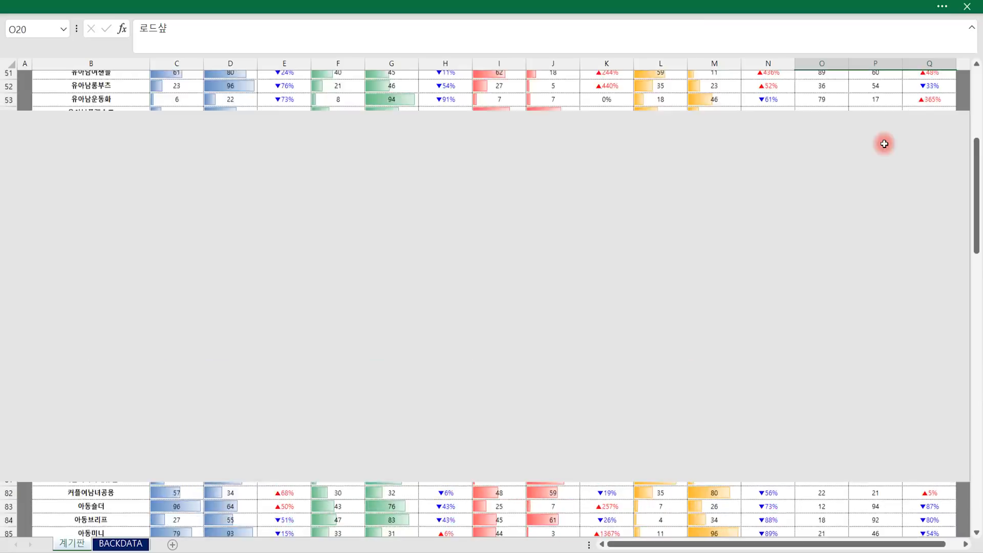
pyautogui.press('Down')
pyautogui.press('Down')
pyautogui.hotkey('shift', 'Right')
pyautogui.hotkey('ctrl', 'shift', 'Down')
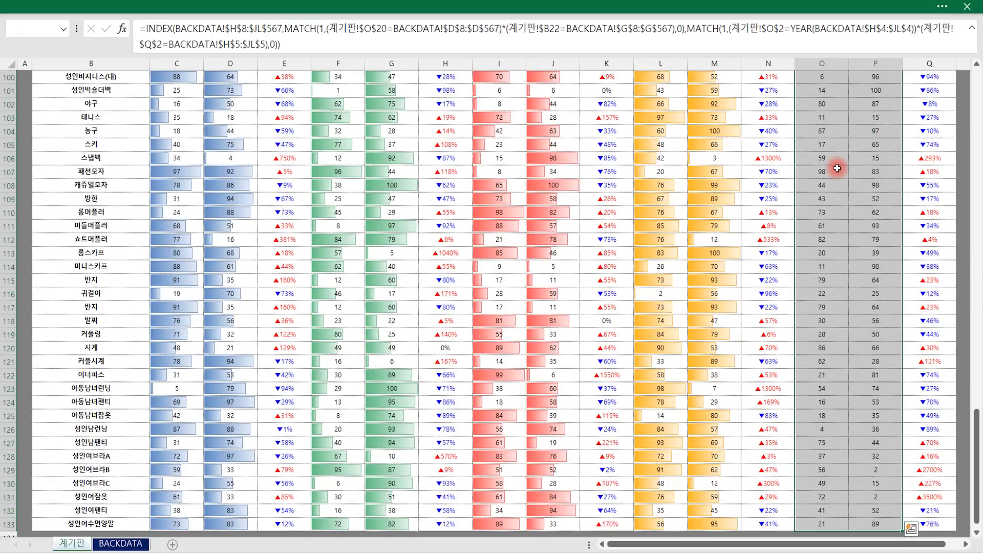
pyautogui.hotkey('alt', 'h')
pyautogui.click(609, 84)
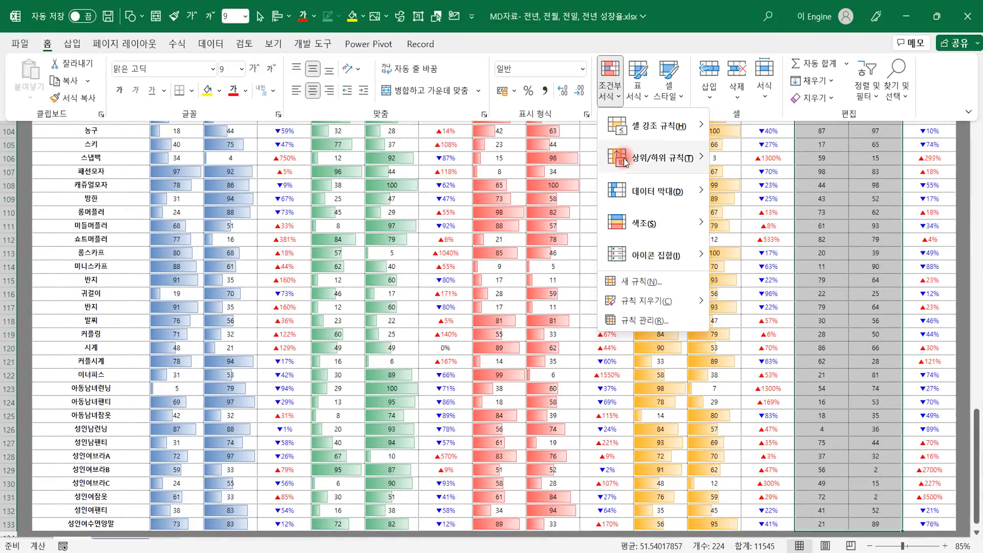
pyautogui.moveTo(660, 192)
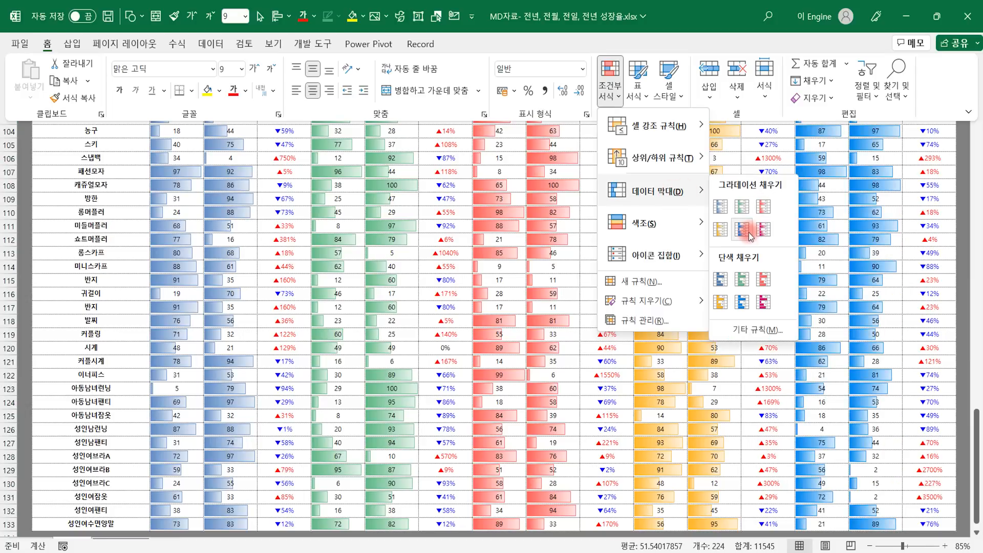
pyautogui.click(747, 234)
# Return to the top of the 계기판 dashboard and select the empty cell Q3 below the week input
pyautogui.click(735, 226)
pyautogui.hotkey('ctrl', 'Up')
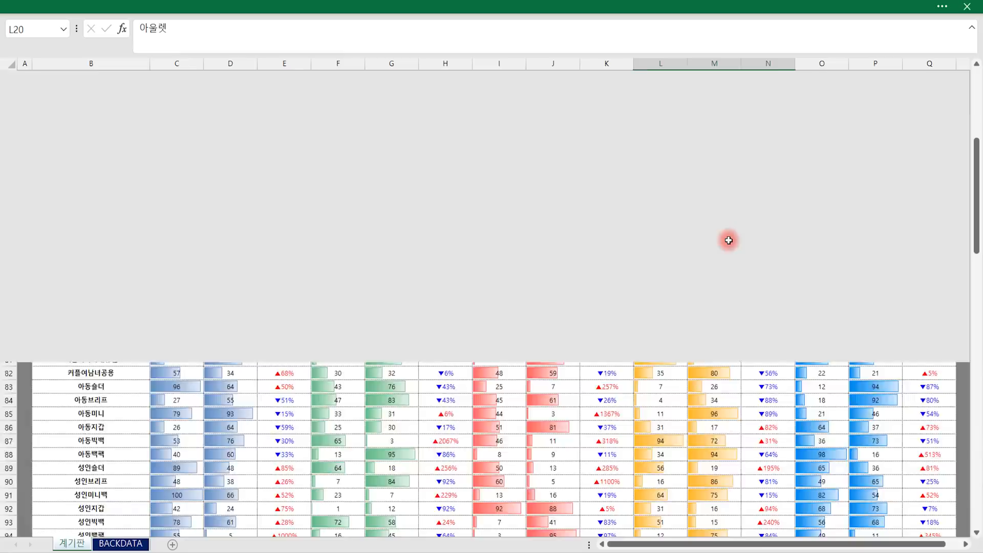
pyautogui.click(722, 279)
pyautogui.scroll(6, 722, 279)
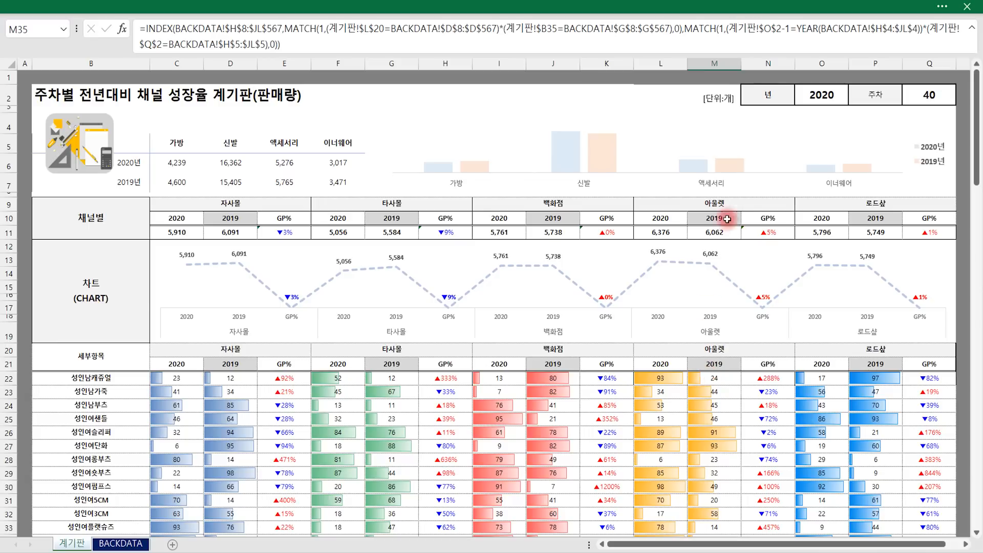
pyautogui.click(932, 110)
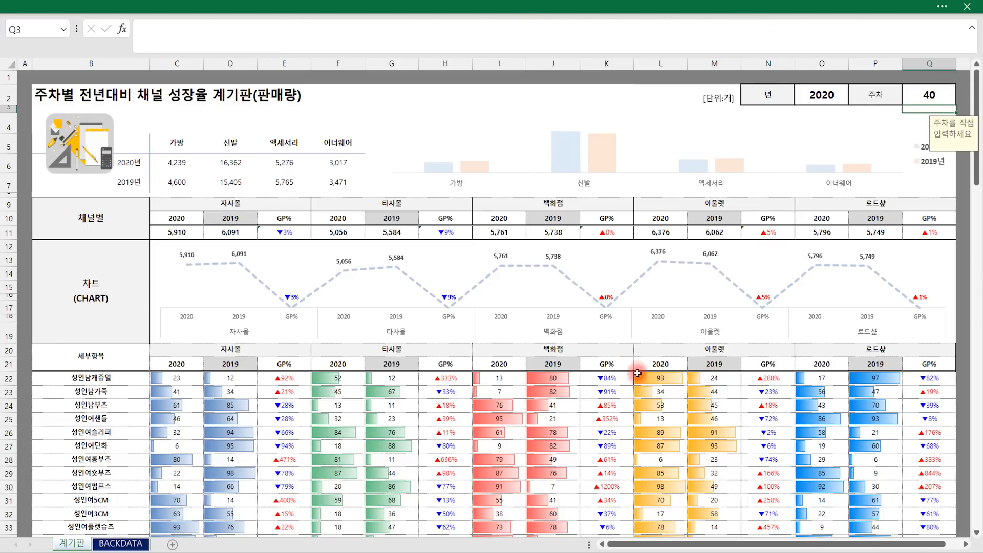